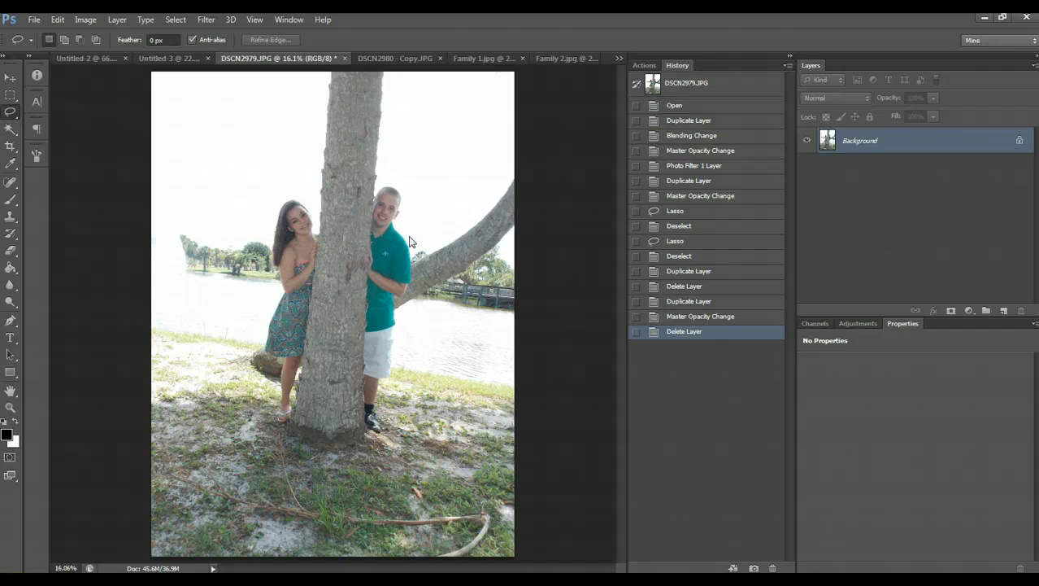
Step: Revert DSCN2979.JPG to its original history snapshot and compare the photo with DSCN2980 - Copy.JPG
click(737, 92)
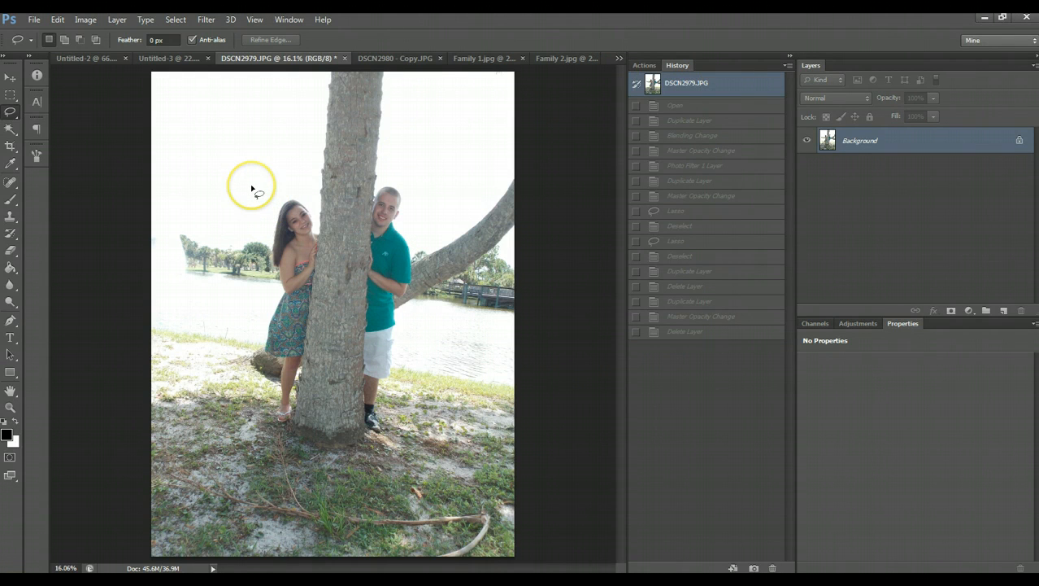
click(392, 62)
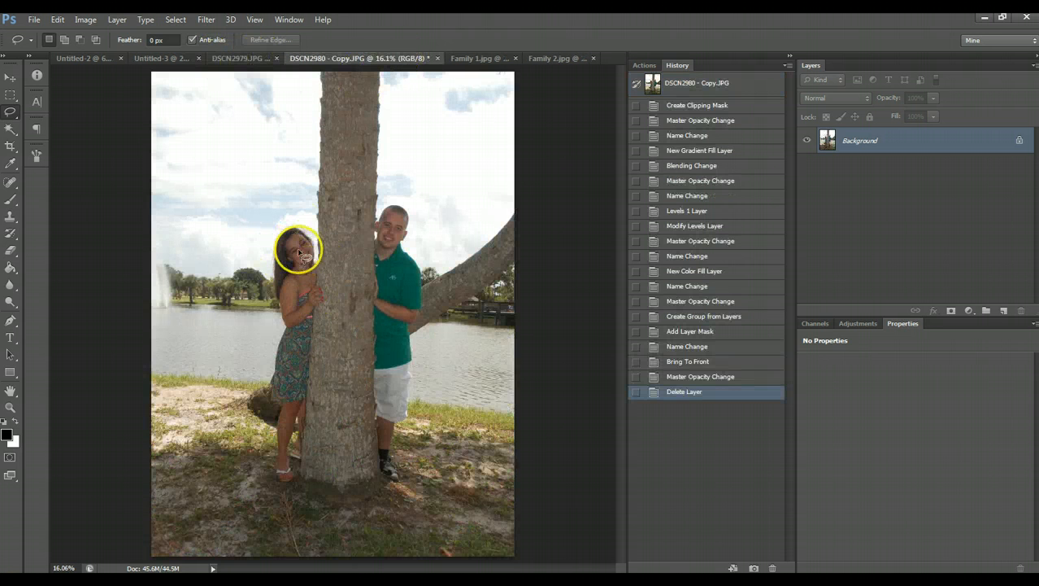
click(254, 60)
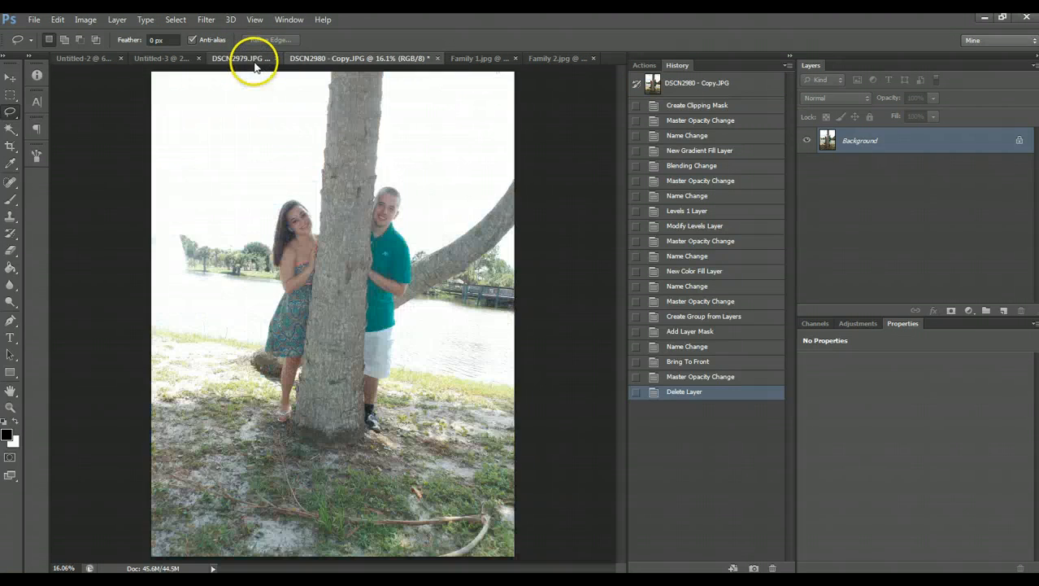
click(376, 58)
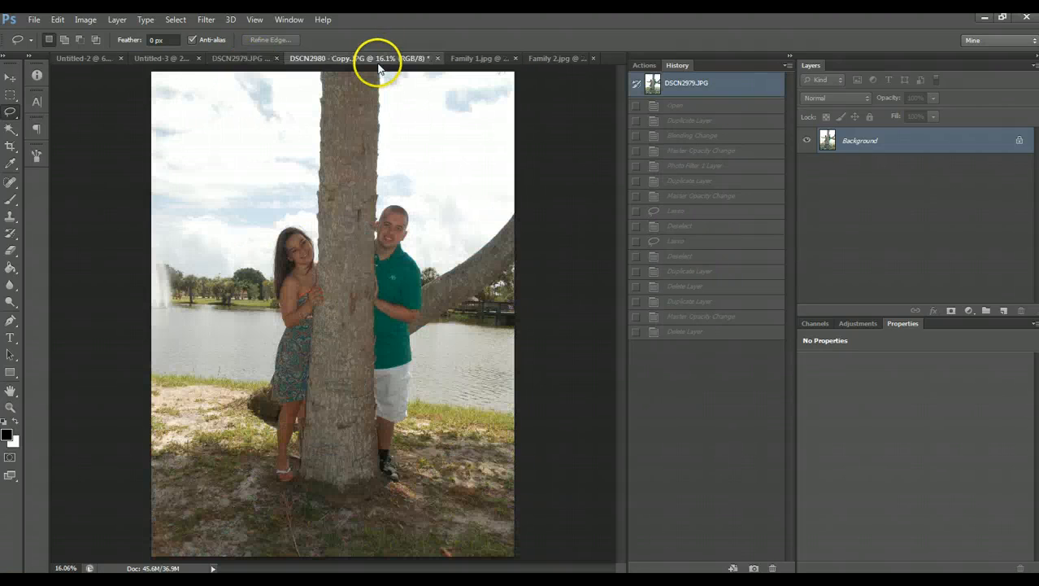
click(247, 60)
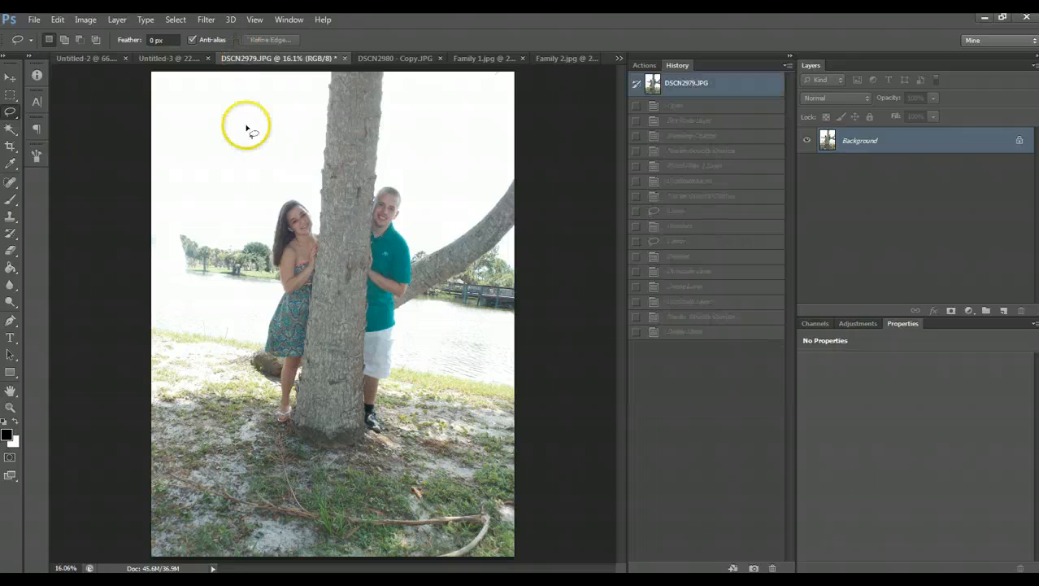
click(380, 60)
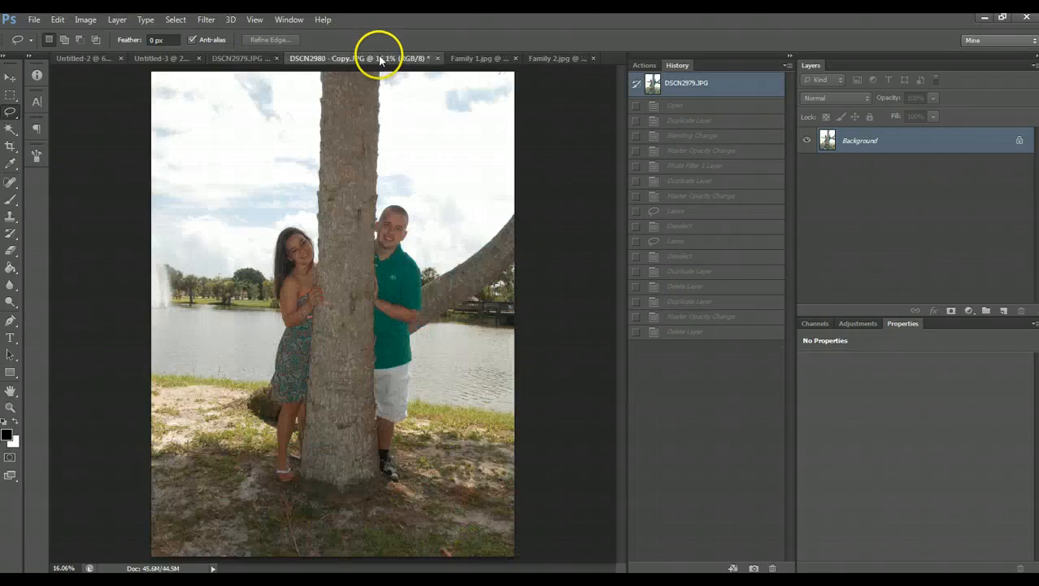
click(260, 61)
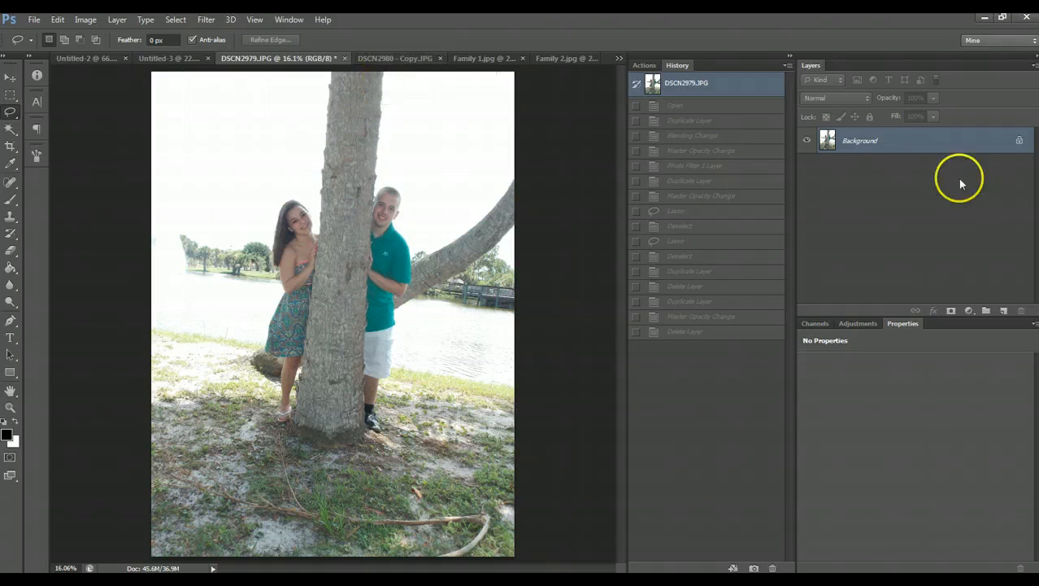
Step: Duplicate the Background layer of DSCN2979.JPG, set the copy to Multiply at 55% opacity, and compare with DSCN2980 - Copy.JPG
drag(897, 145, 1006, 310)
click(837, 99)
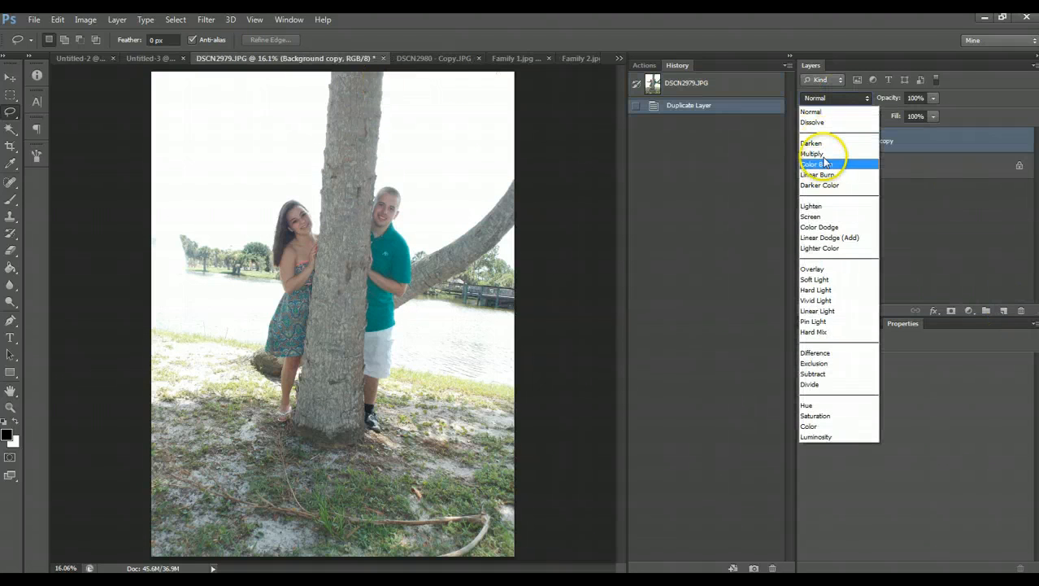
click(821, 153)
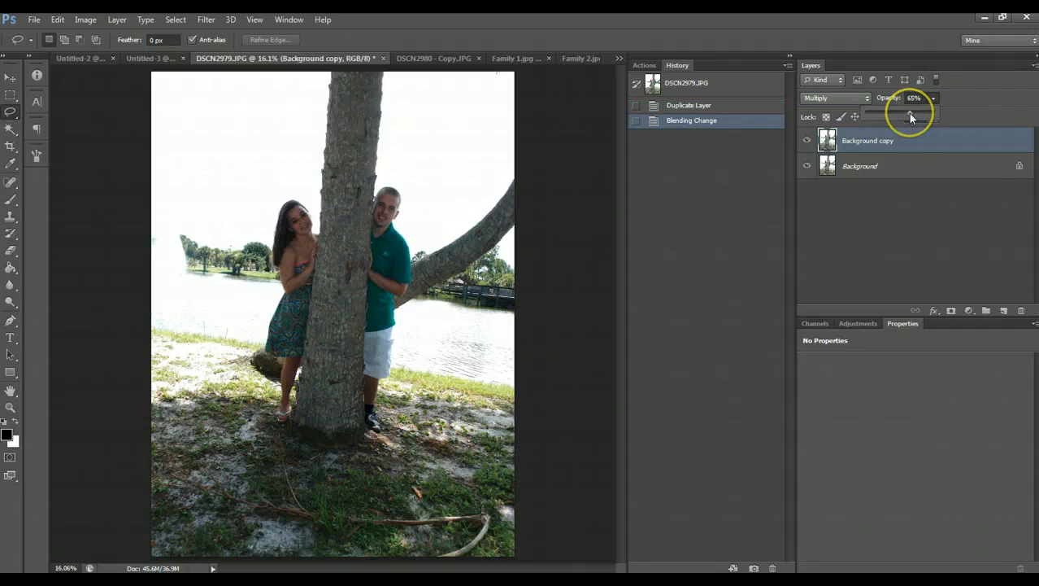
drag(911, 118, 910, 117)
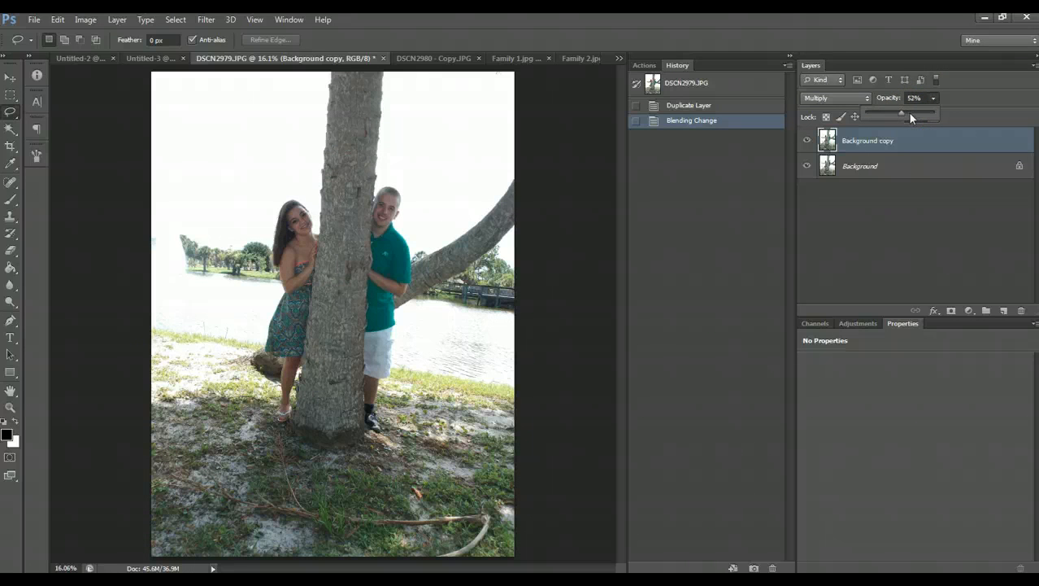
drag(909, 114, 905, 116)
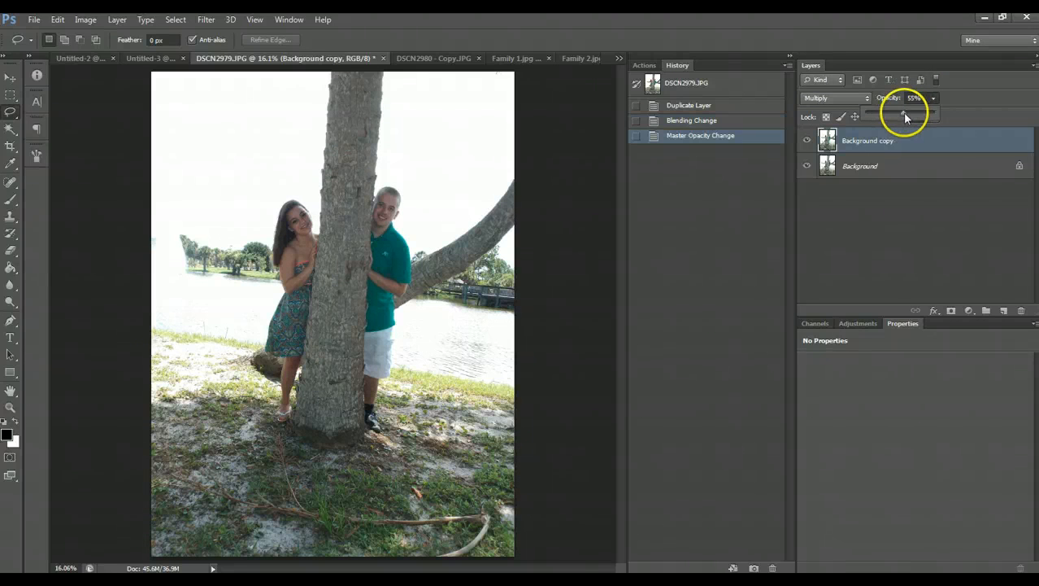
click(409, 64)
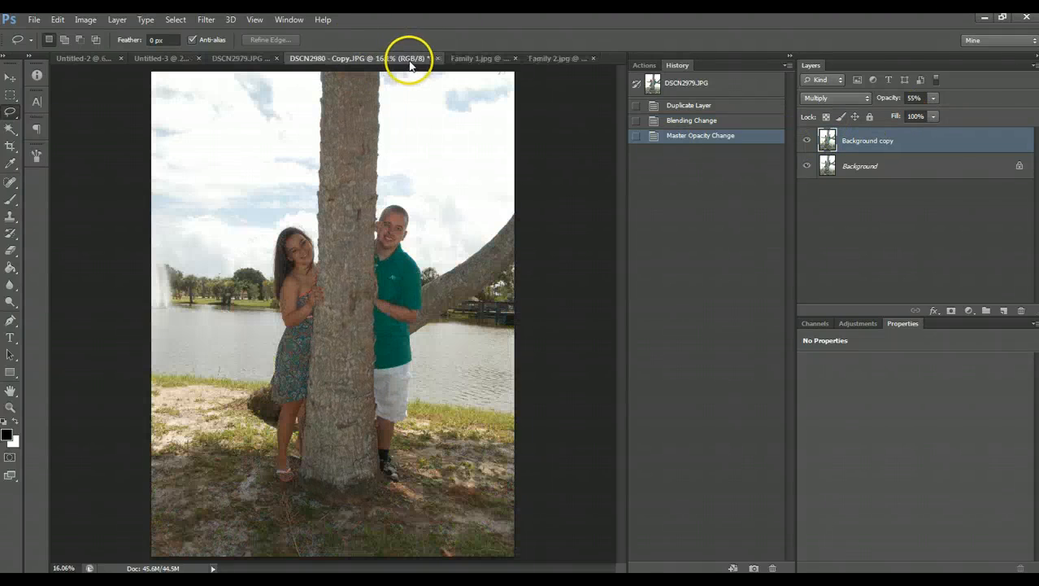
click(256, 64)
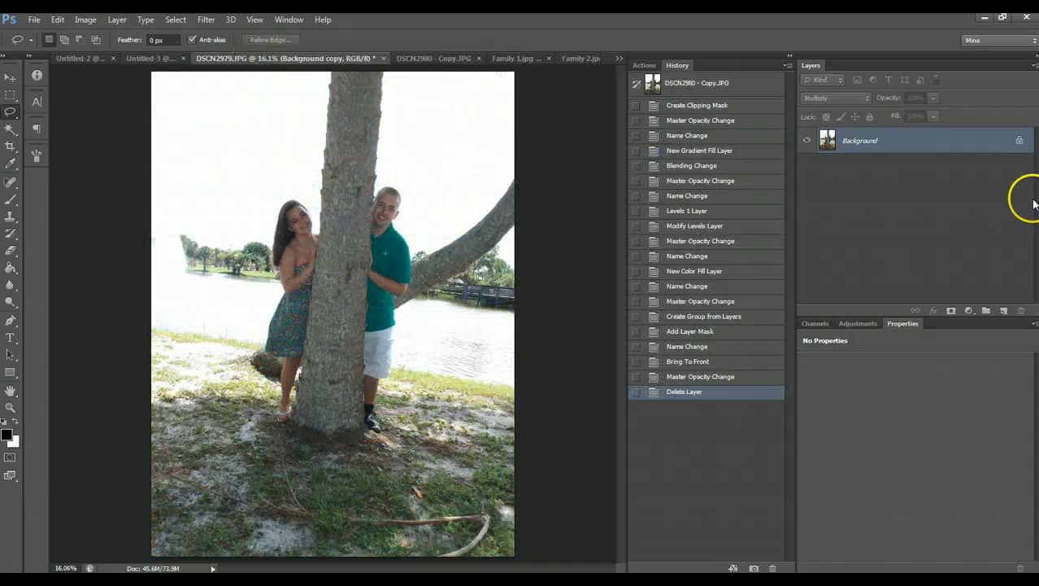
Step: Add a Photo Filter adjustment layer above the background copy using Warming Filter (81)
click(968, 310)
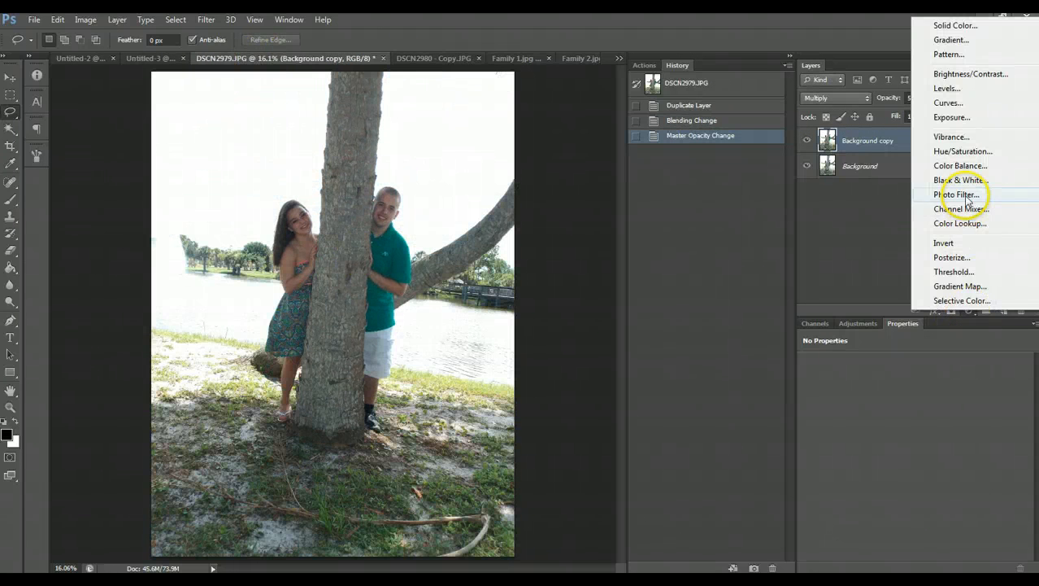
click(958, 194)
click(870, 362)
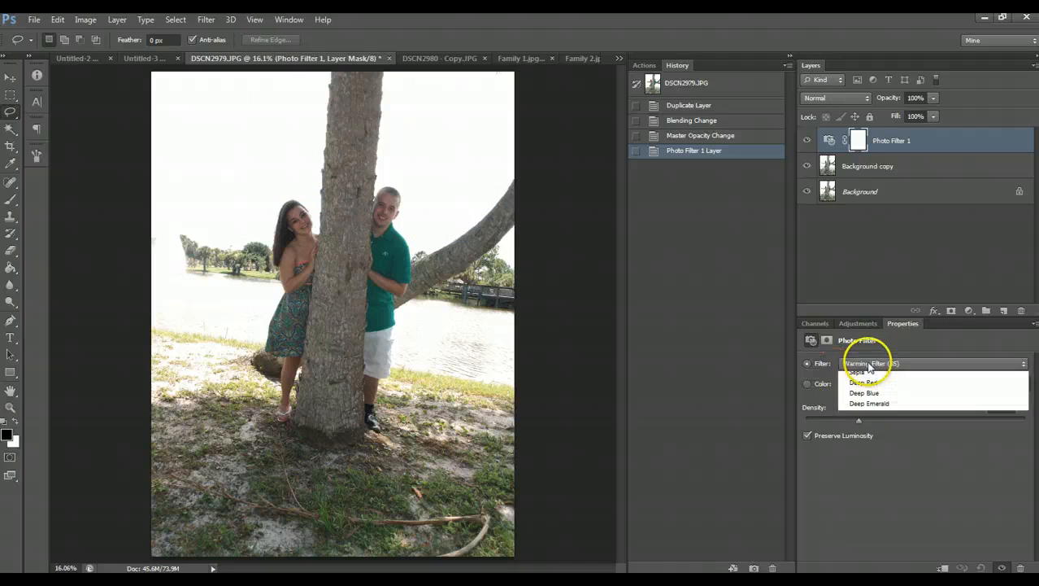
click(870, 396)
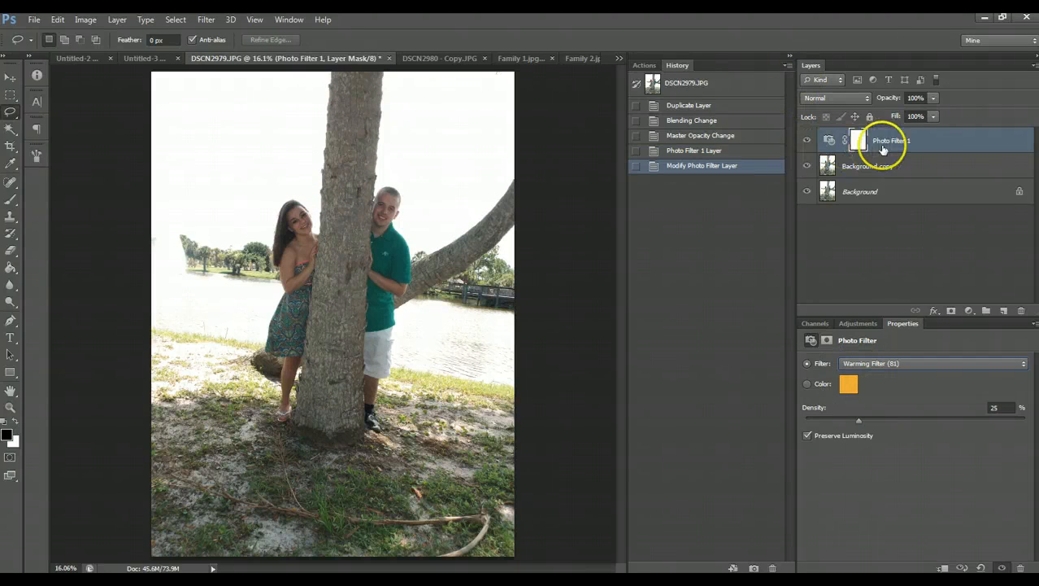
Step: Duplicate the photo filter layer and change the copy to Warming Filter (85)
mouse_move(885, 143)
mouse_down()
mouse_move(898, 144)
mouse_move(1004, 311)
mouse_up()
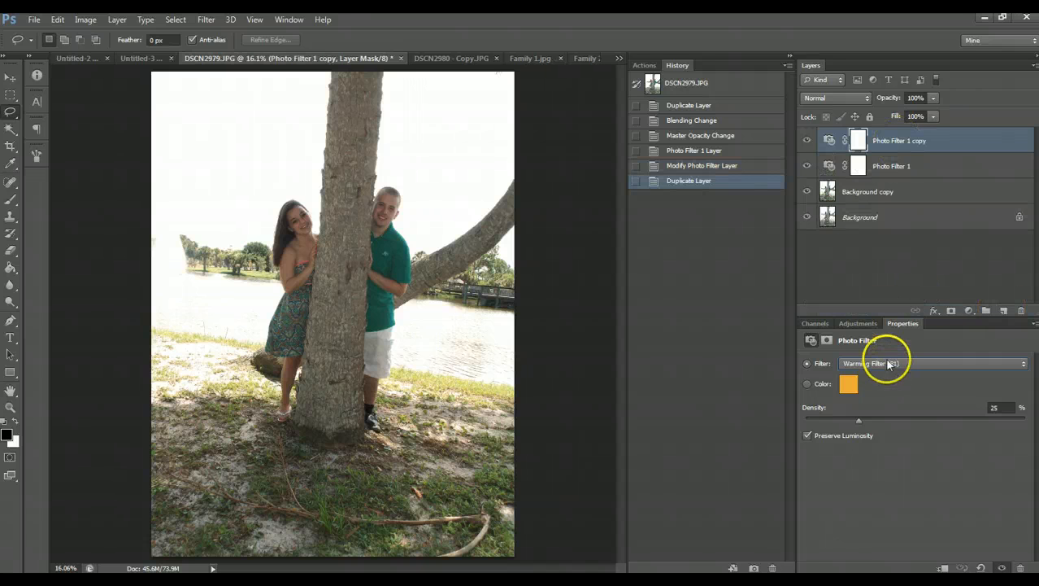
click(889, 364)
click(879, 366)
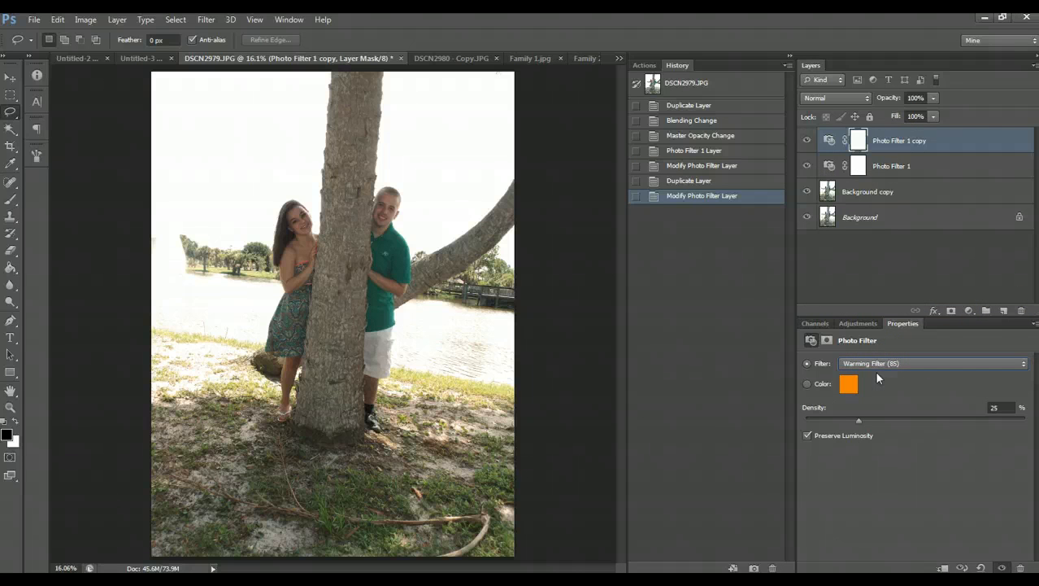
Step: Duplicate the Warming Filter (85) layer and compare the photo's tones with DSCN2980 - Copy.JPG
drag(898, 140, 1003, 312)
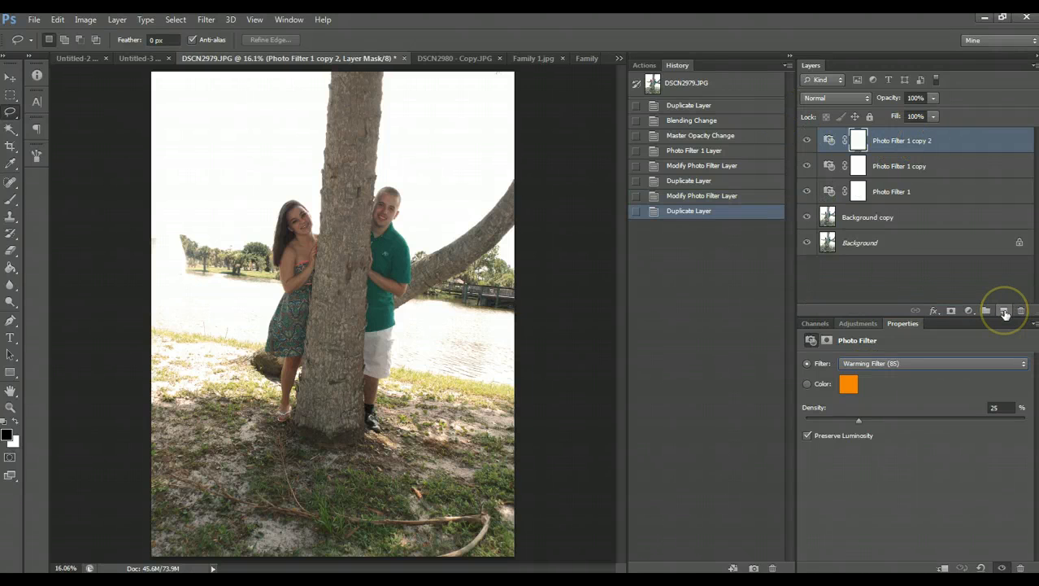
click(436, 57)
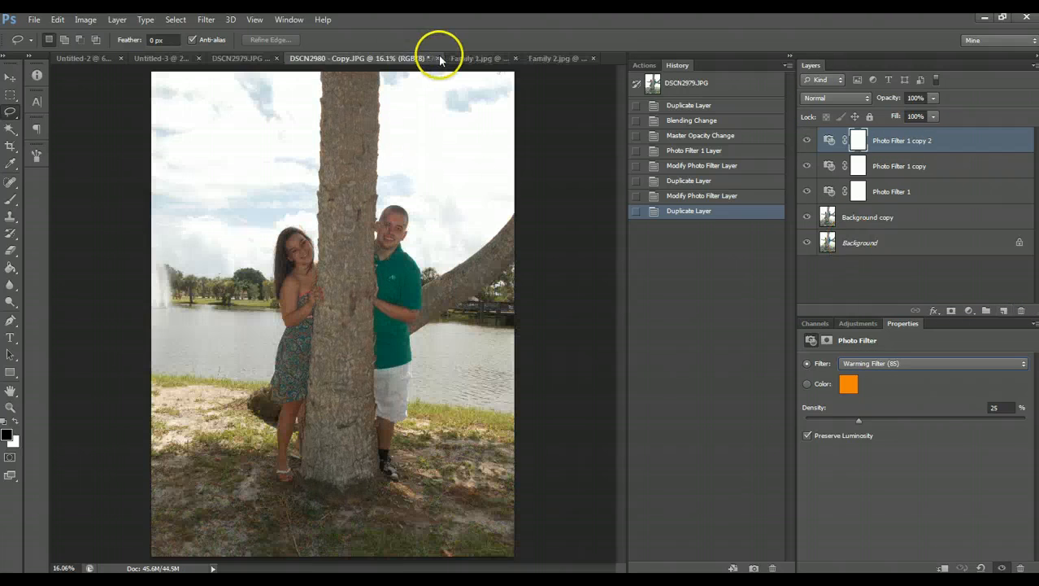
click(256, 63)
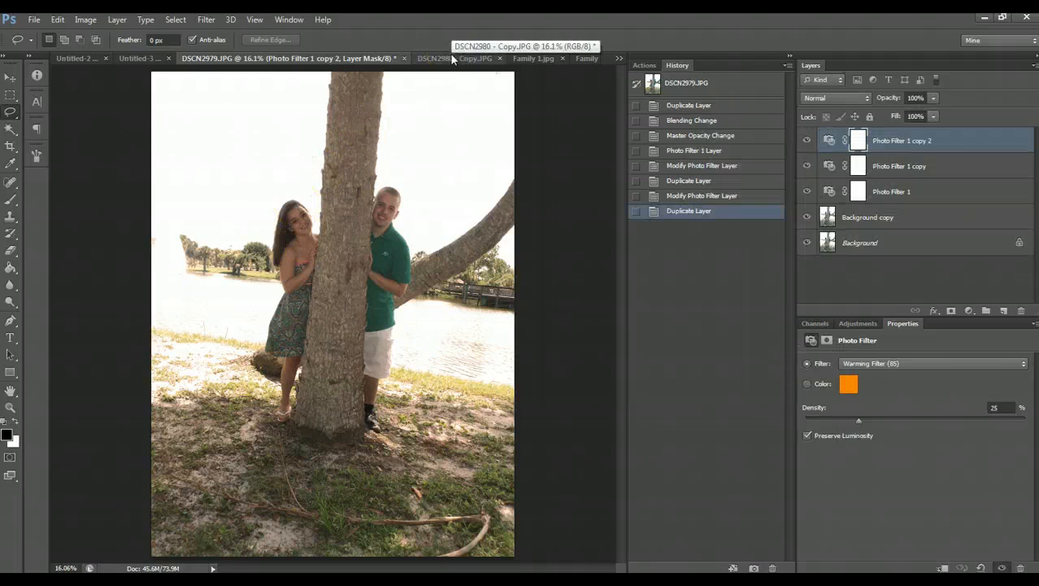
click(453, 61)
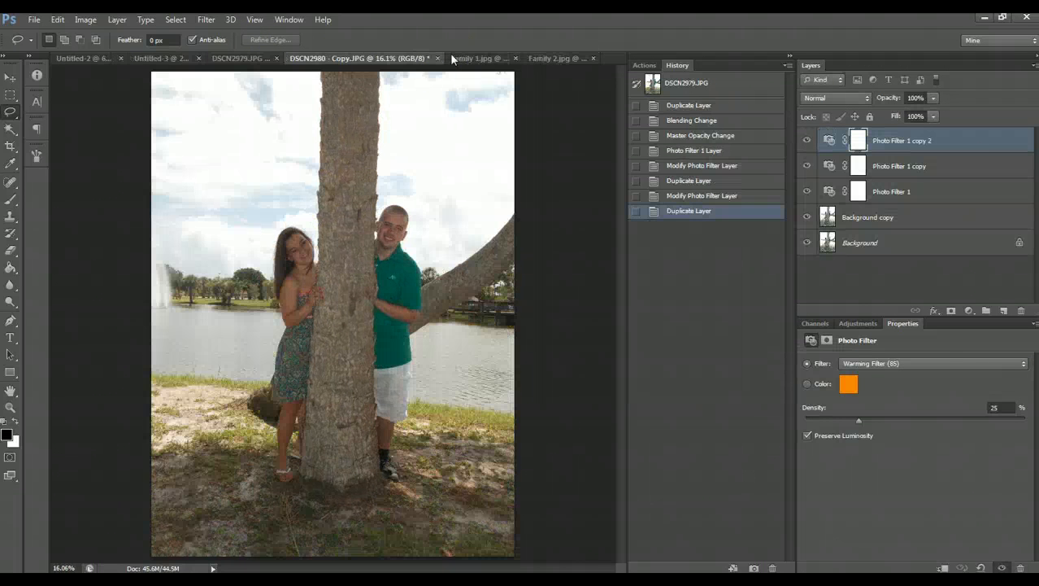
click(254, 60)
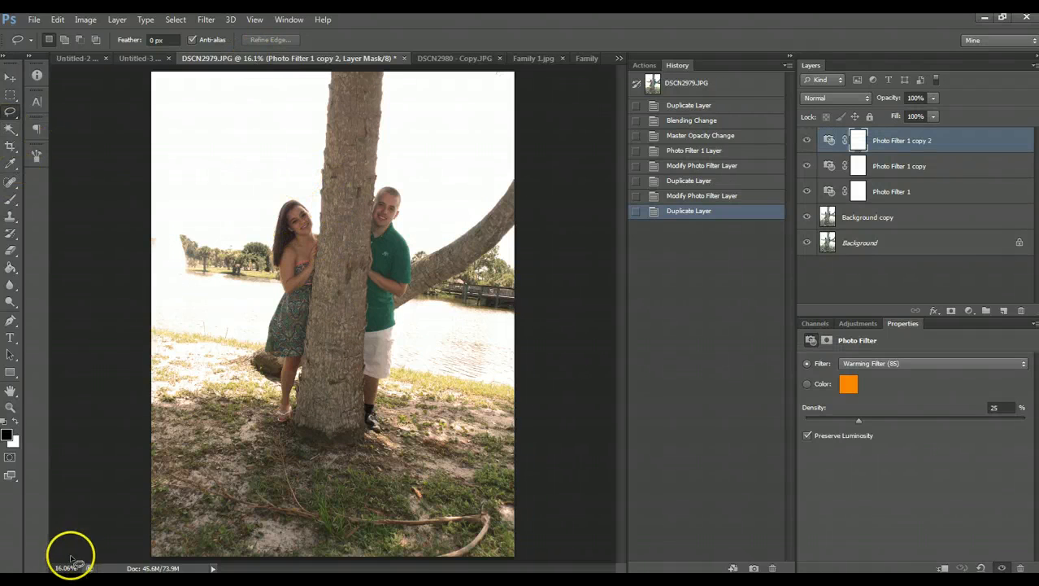
Step: Draw a freehand Lasso selection around the woman's head and upper body in DSCN2979.JPG
click(9, 407)
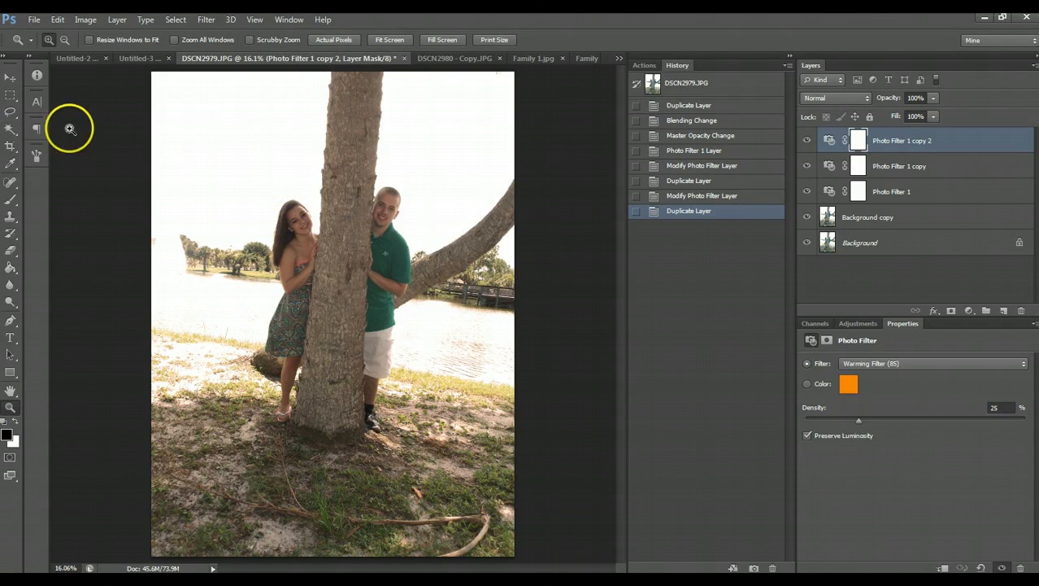
click(8, 113)
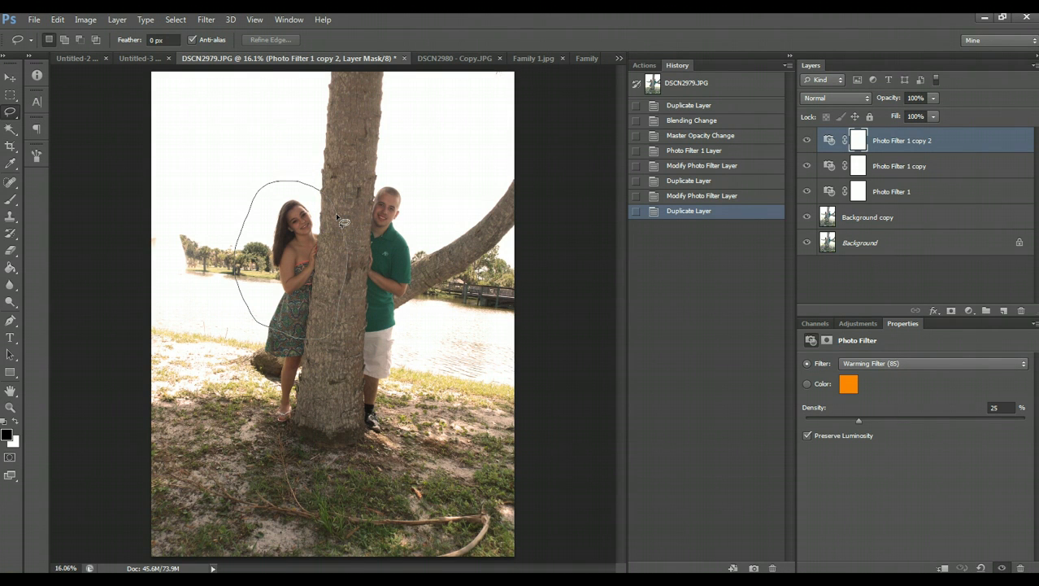
drag(342, 221, 342, 225)
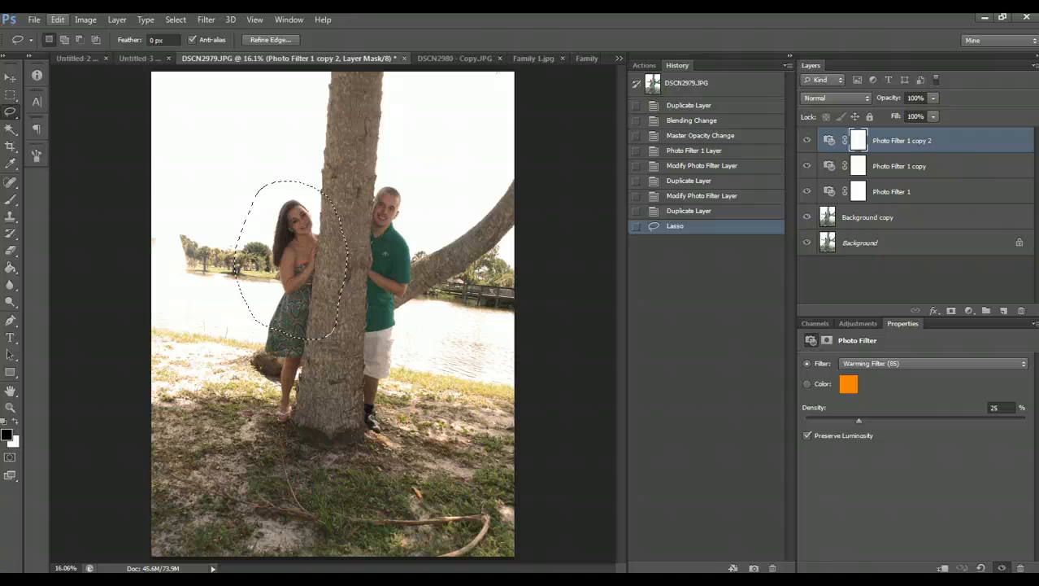
Step: Copy the merged content of the selection around the woman and make the Background layer active
click(60, 19)
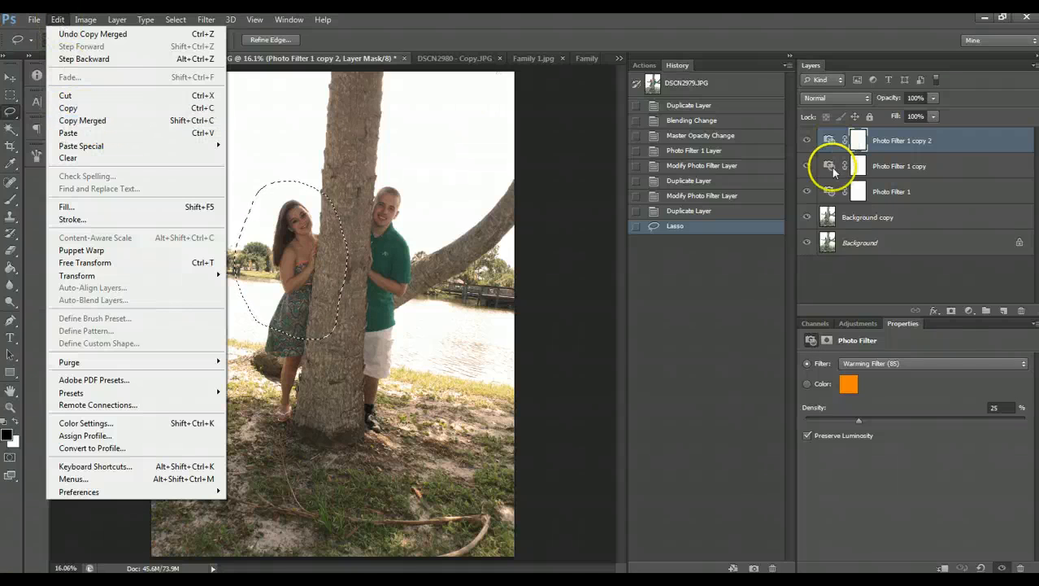
click(878, 220)
click(876, 237)
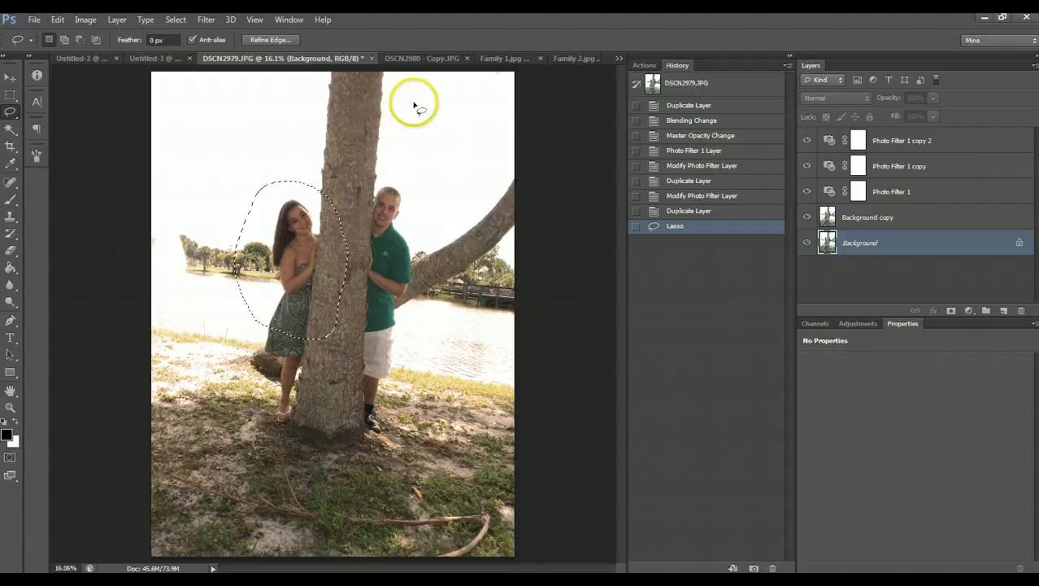
Step: Paste the copied woman into DSCN2980 - Copy.JPG and move the patch over her original figure beside the tree
click(417, 58)
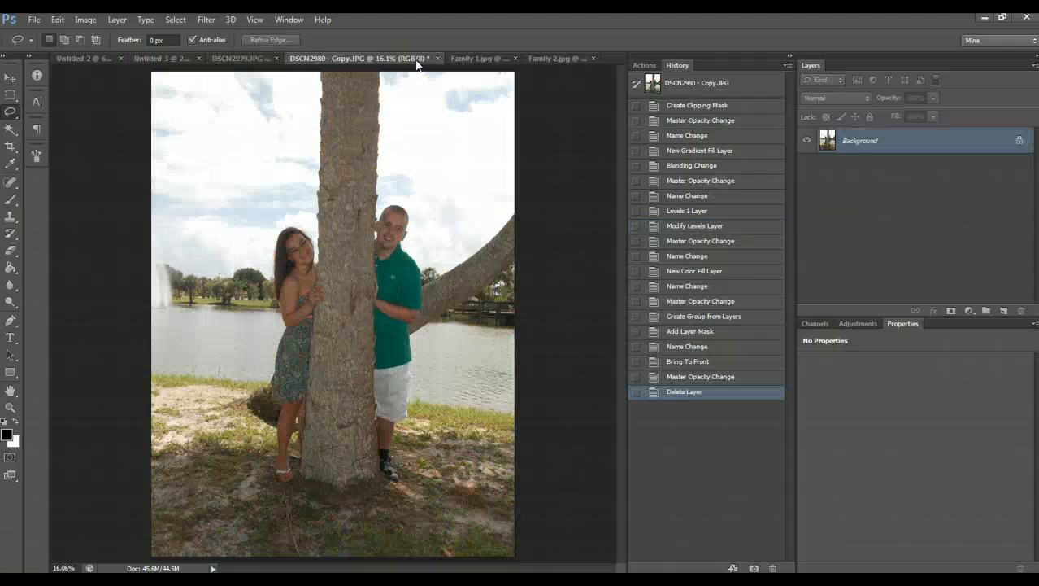
key(ctrl+v)
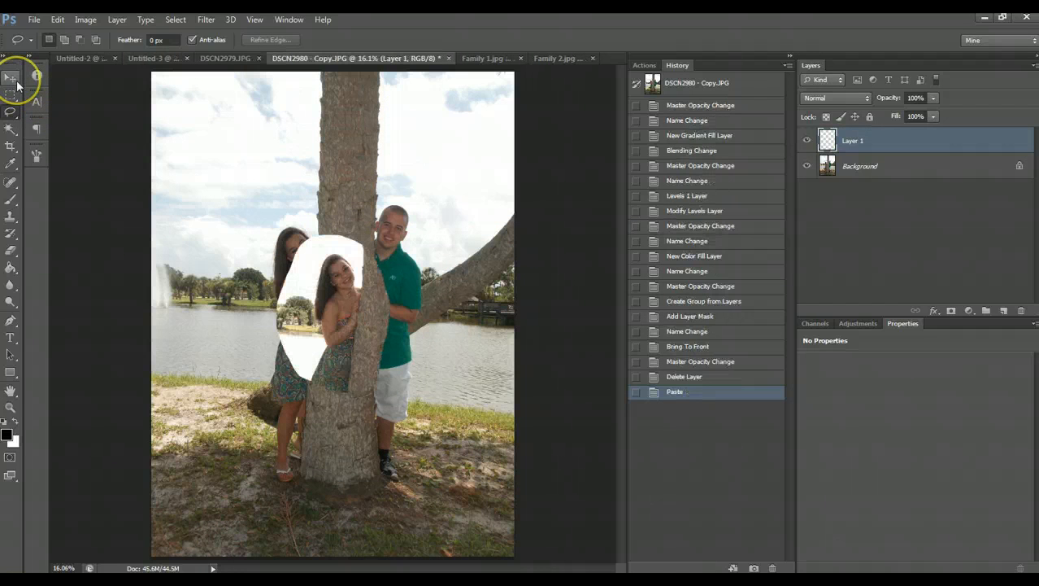
click(11, 79)
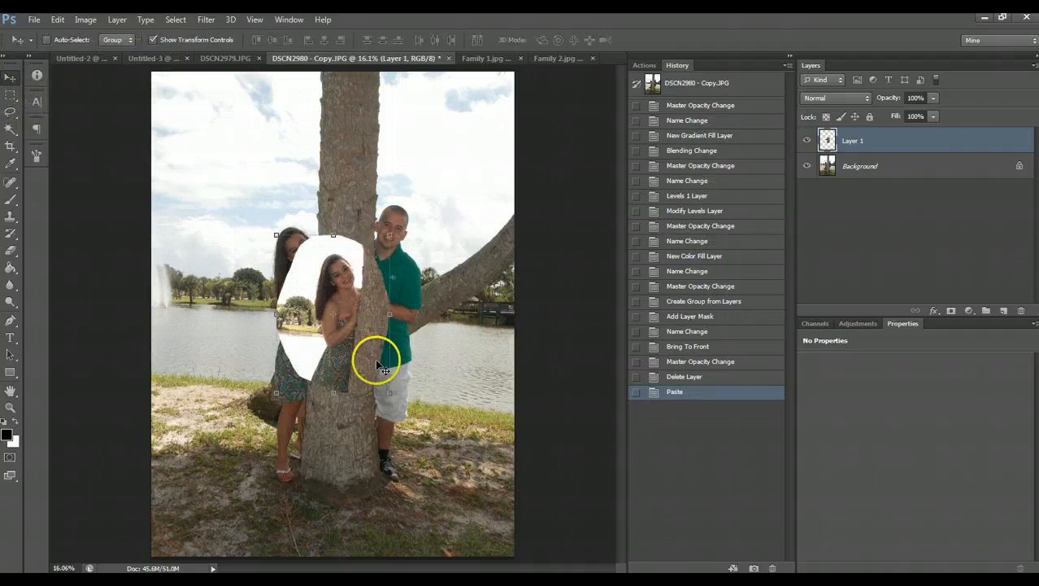
drag(376, 359, 331, 333)
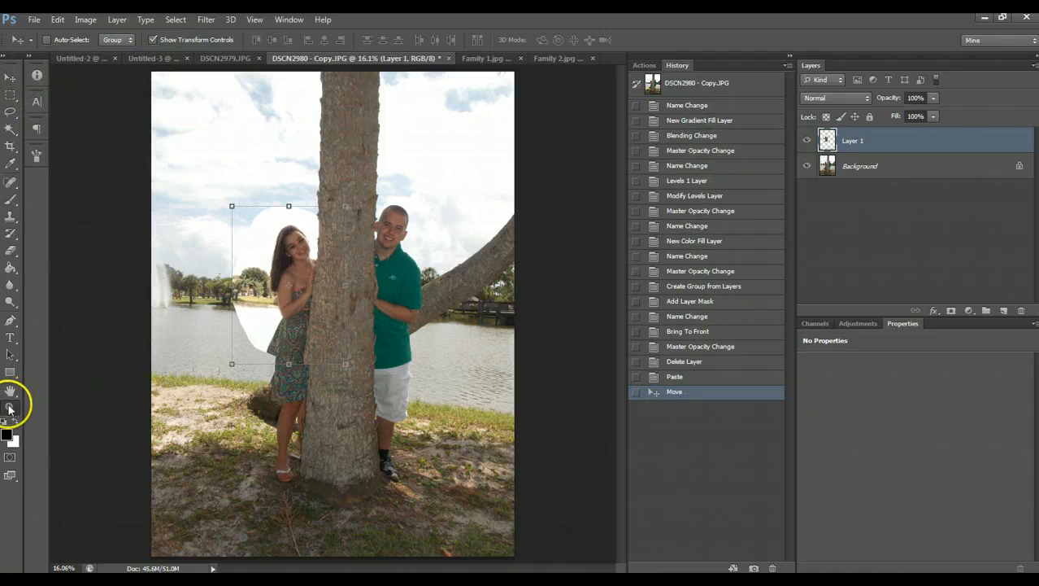
Step: Lower Layer 1's opacity to 61% and shift the pasted woman to overlap her original figure beside the tree
click(11, 406)
drag(232, 190, 348, 417)
click(64, 39)
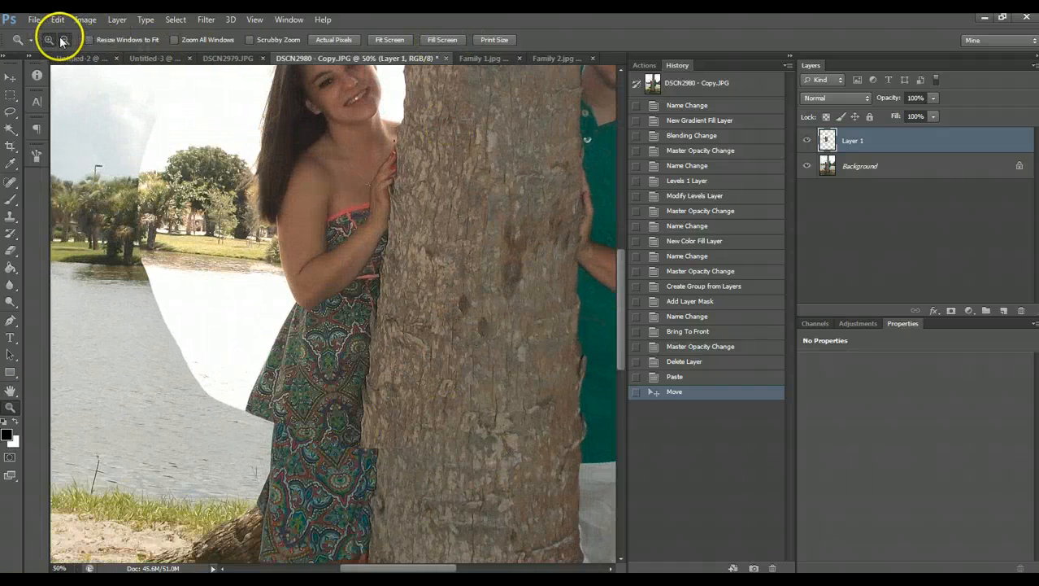
click(301, 207)
scroll(298, 210, up, 3)
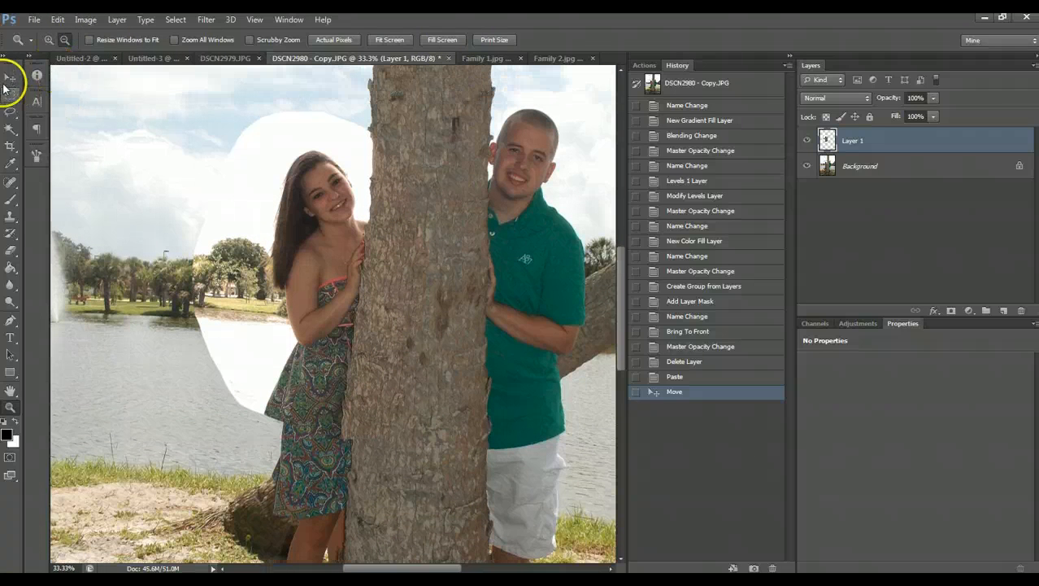
click(11, 77)
scroll(317, 236, up, 1)
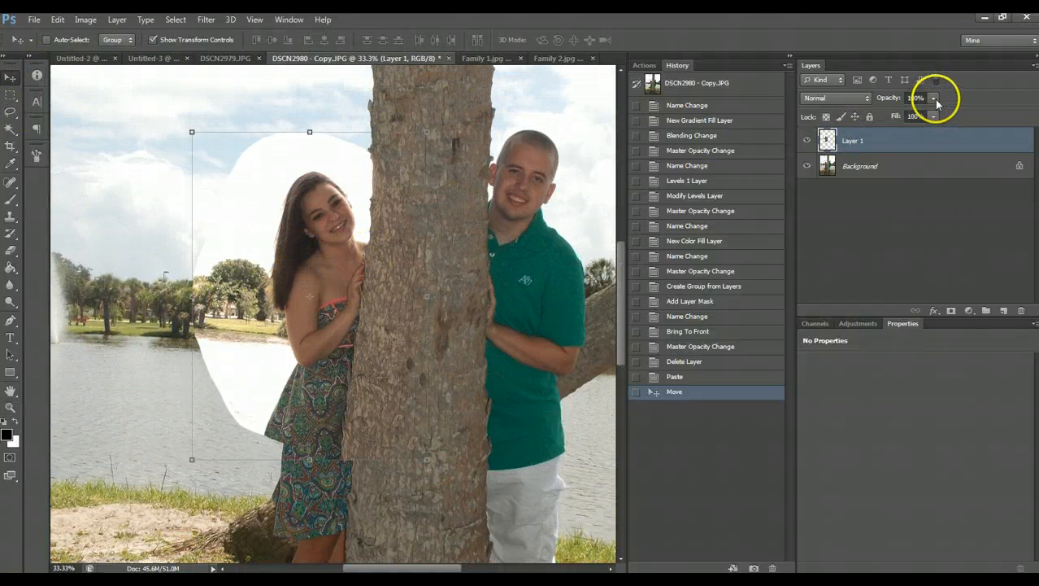
drag(361, 234, 352, 230)
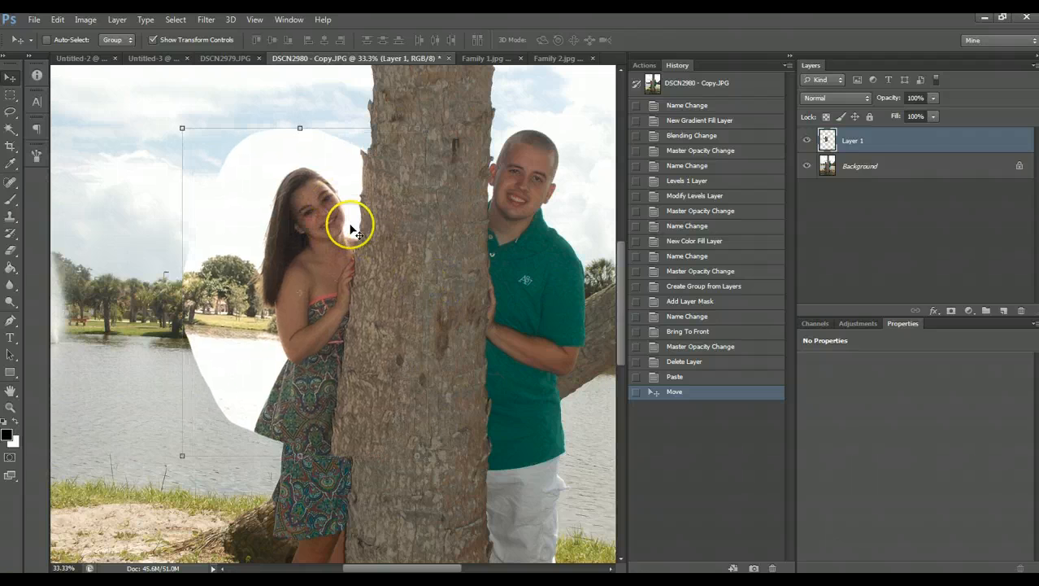
click(936, 97)
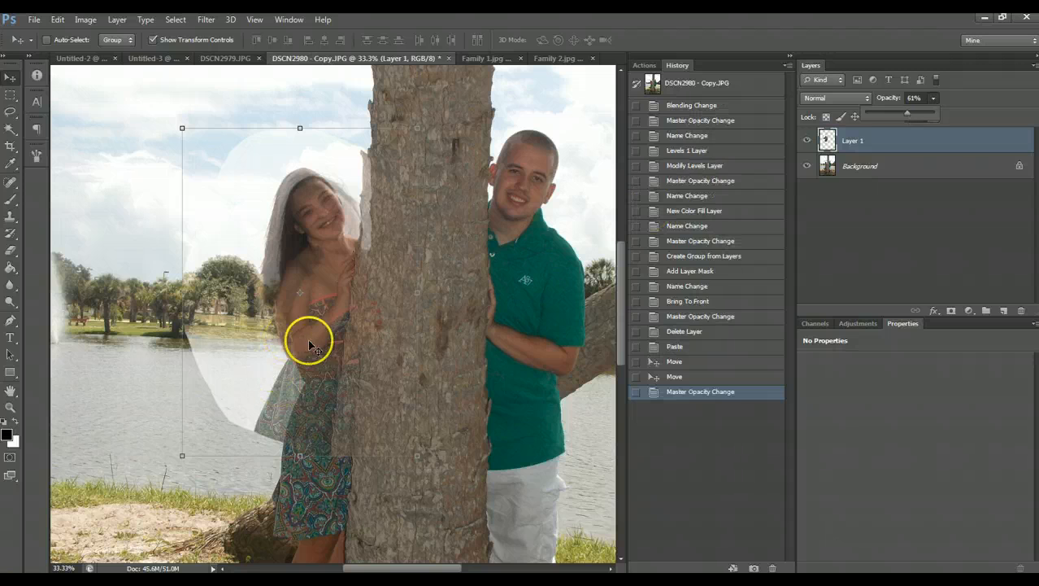
mouse_move(327, 366)
mouse_down()
mouse_move(318, 365)
mouse_move(339, 373)
mouse_up()
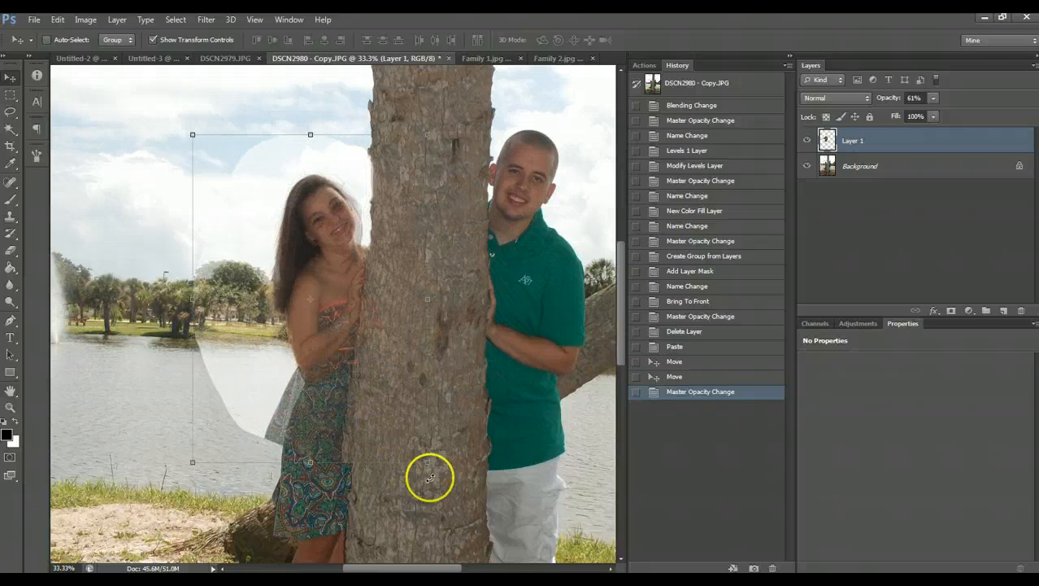
Step: Rotate the pasted woman by -3.44° and scale her proportionally to 109.78%, aligning her body with the original figure underneath
drag(430, 466, 440, 485)
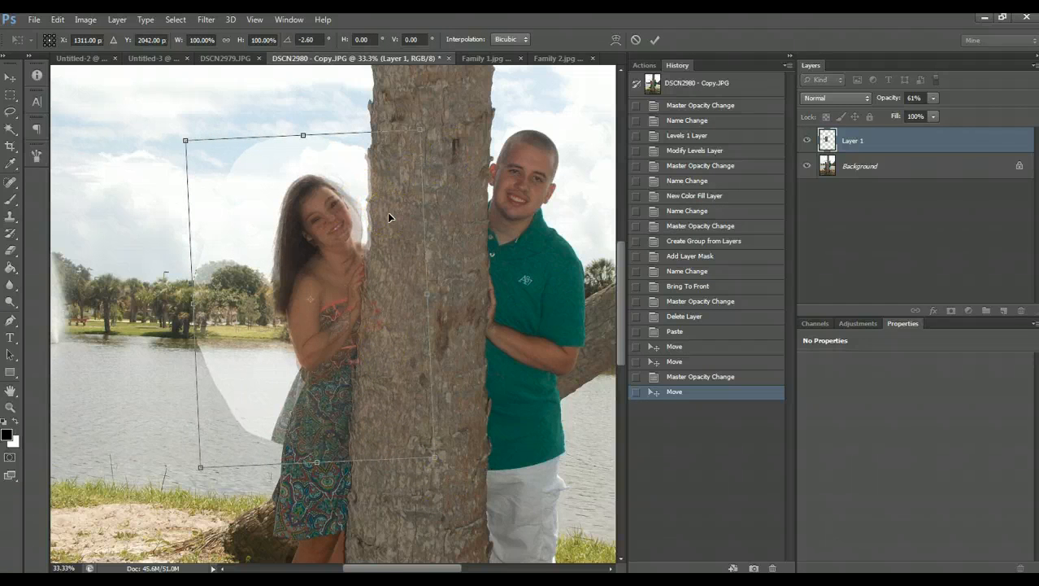
drag(450, 169, 450, 164)
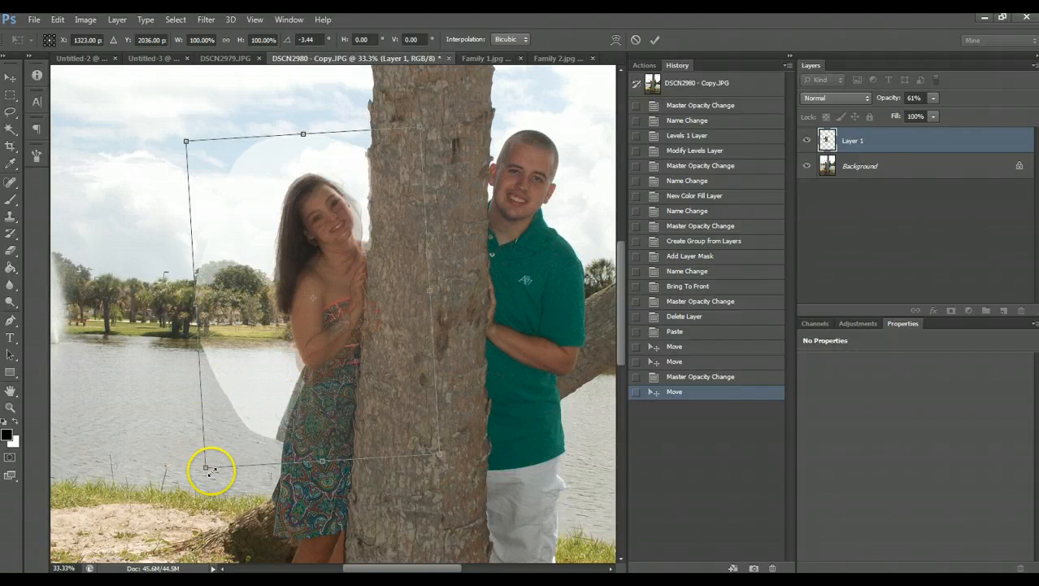
drag(206, 467, 186, 518)
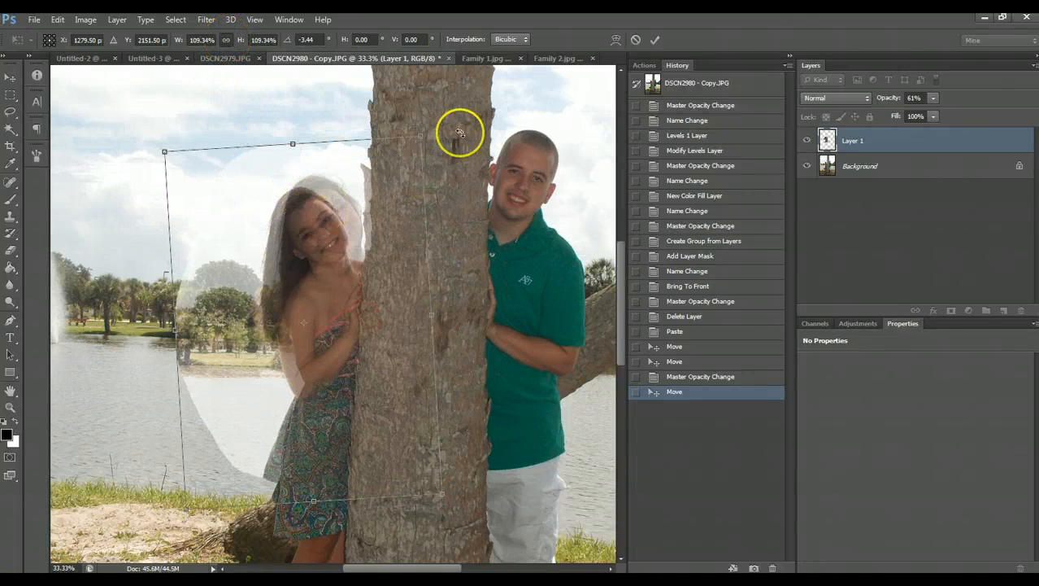
drag(336, 215, 326, 218)
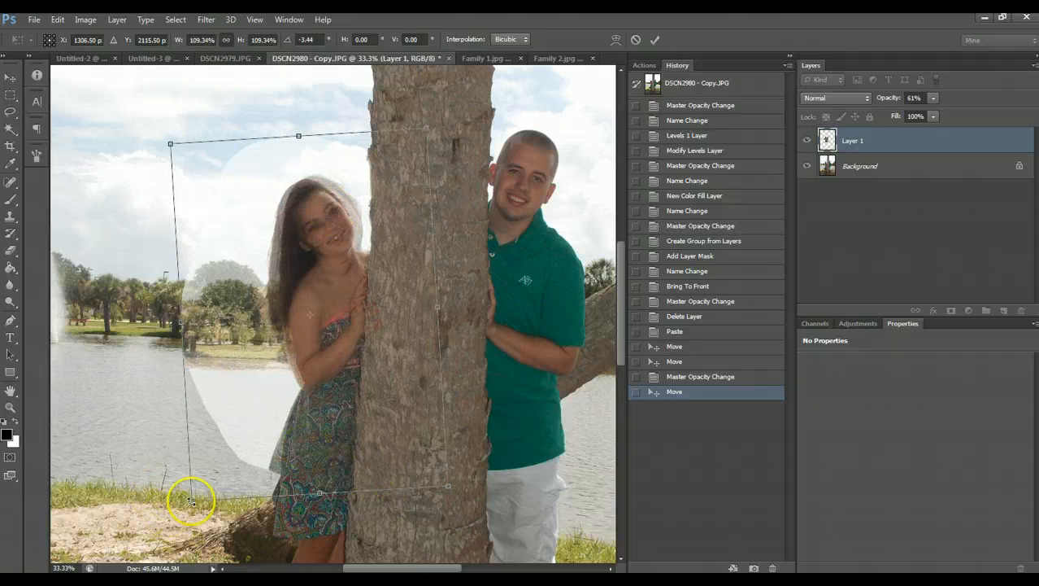
drag(192, 502, 202, 499)
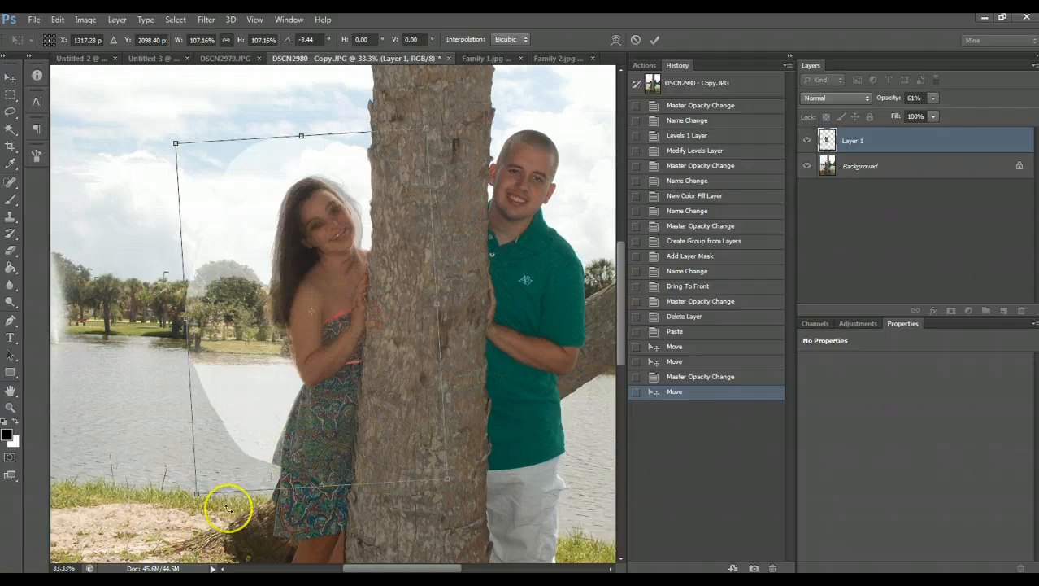
drag(198, 493, 190, 494)
click(332, 398)
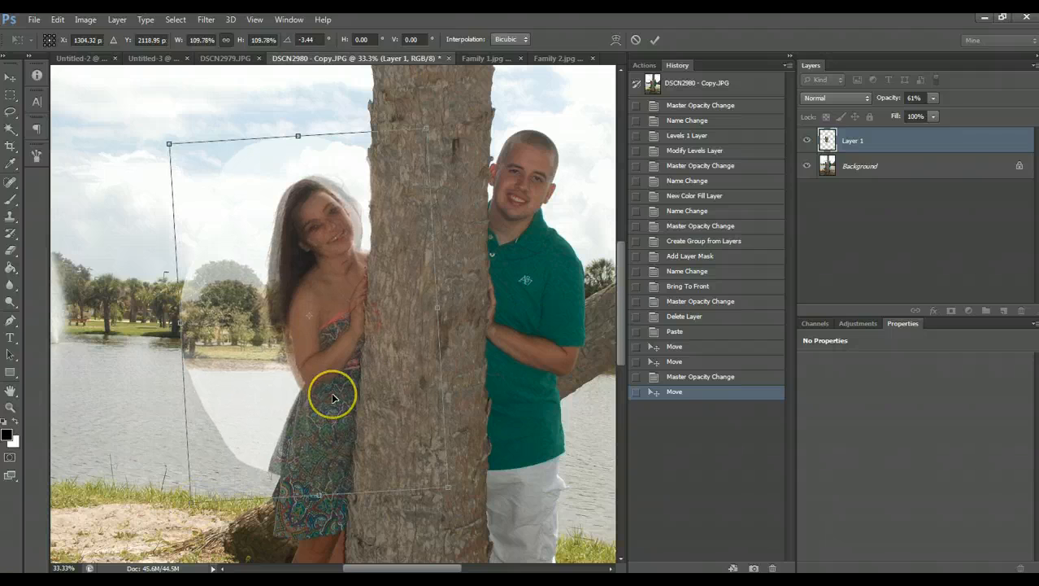
drag(333, 398, 332, 396)
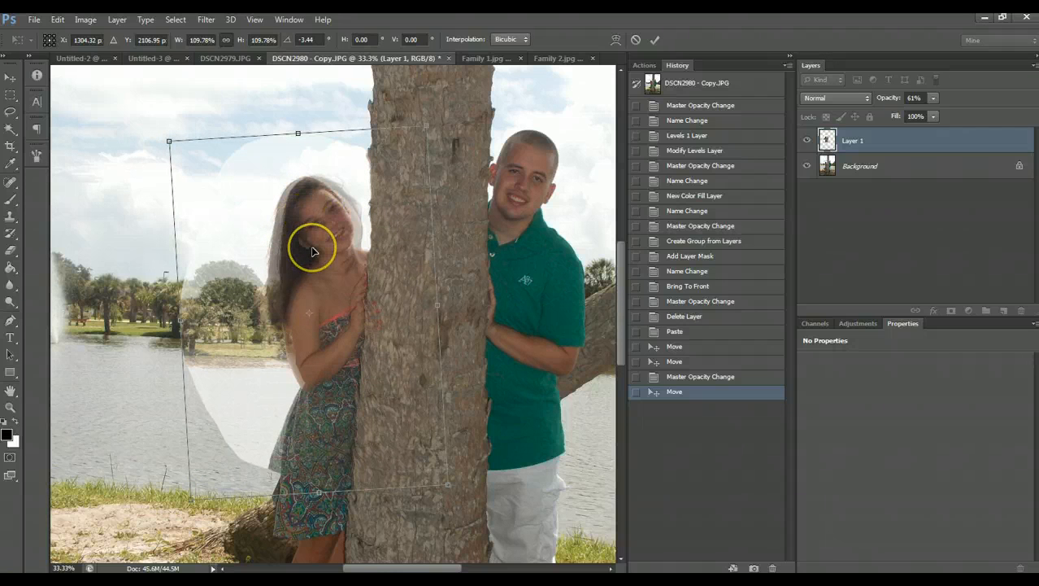
click(656, 40)
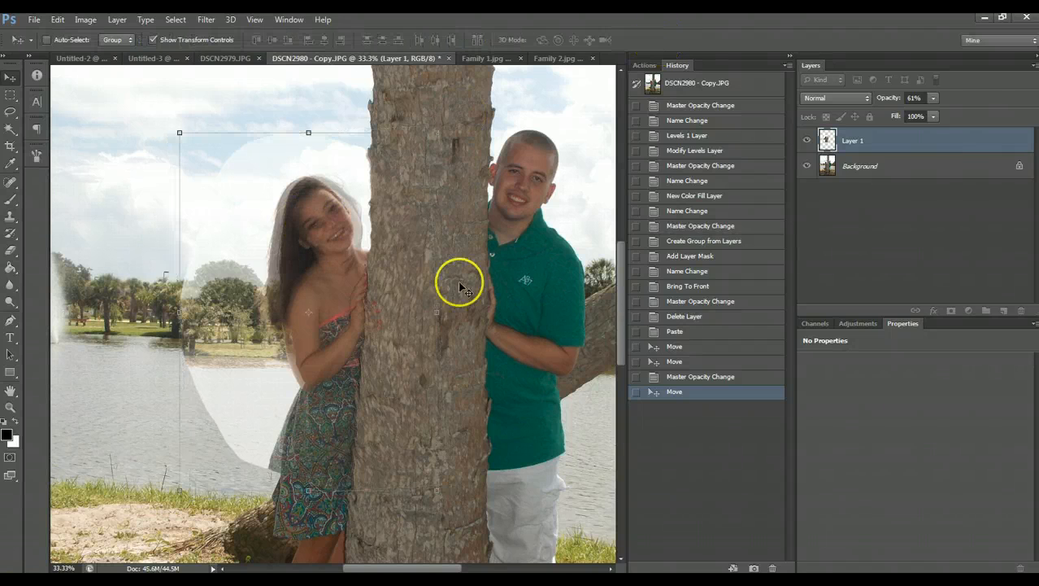
Step: Restore Layer 1's opacity to 100%
click(933, 98)
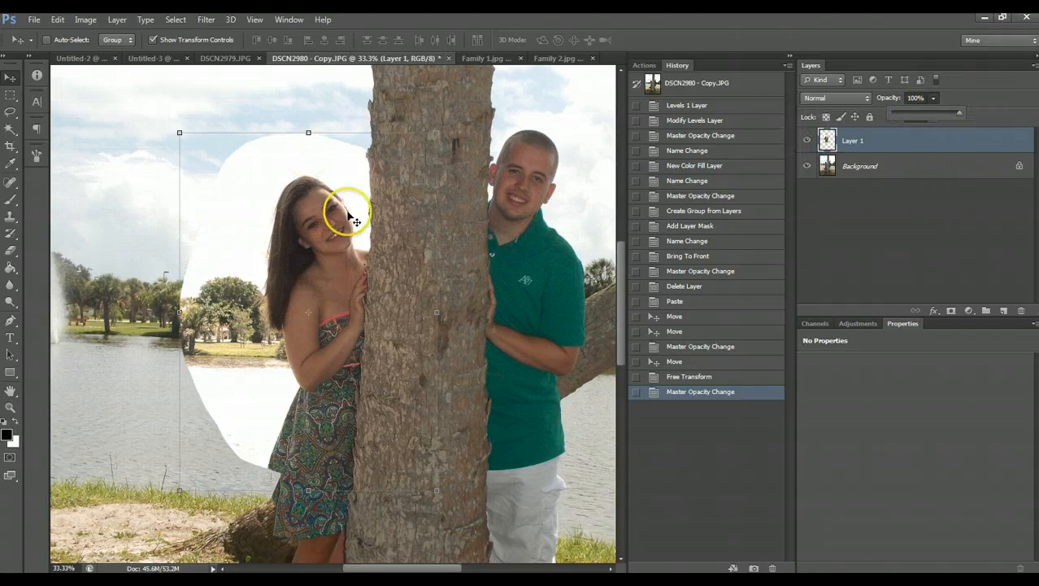
click(9, 94)
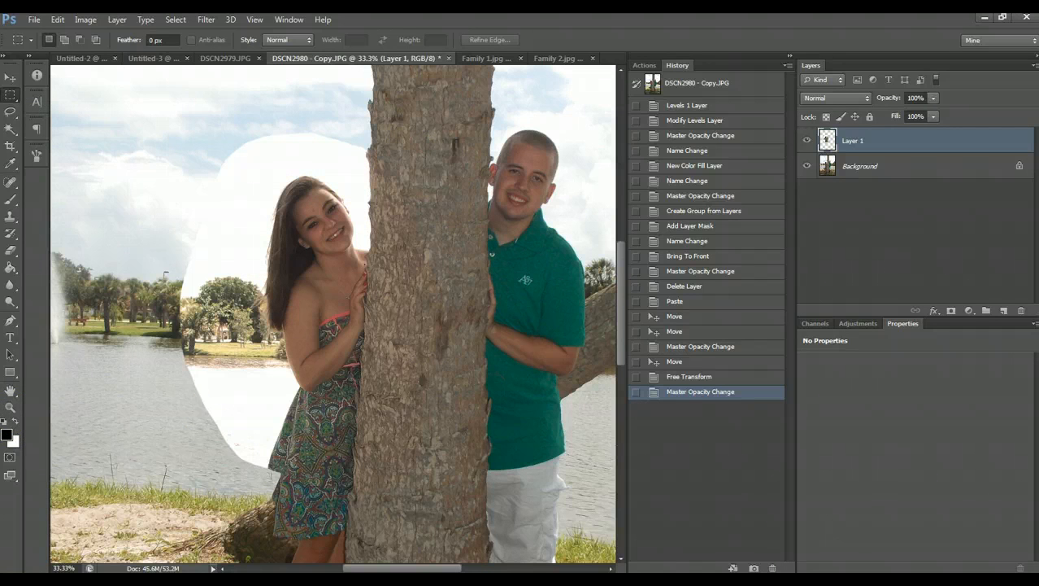
click(10, 406)
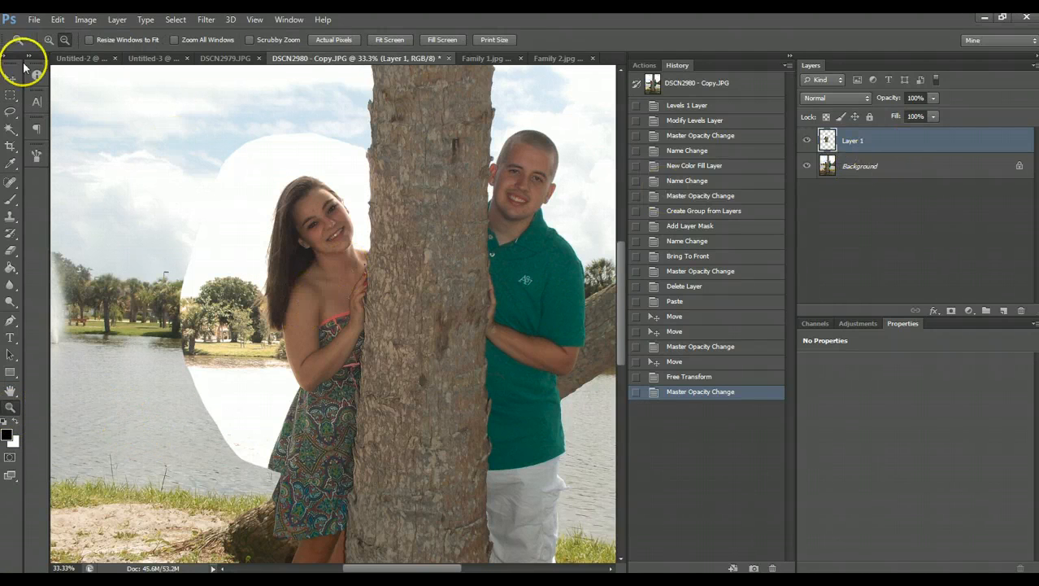
click(933, 97)
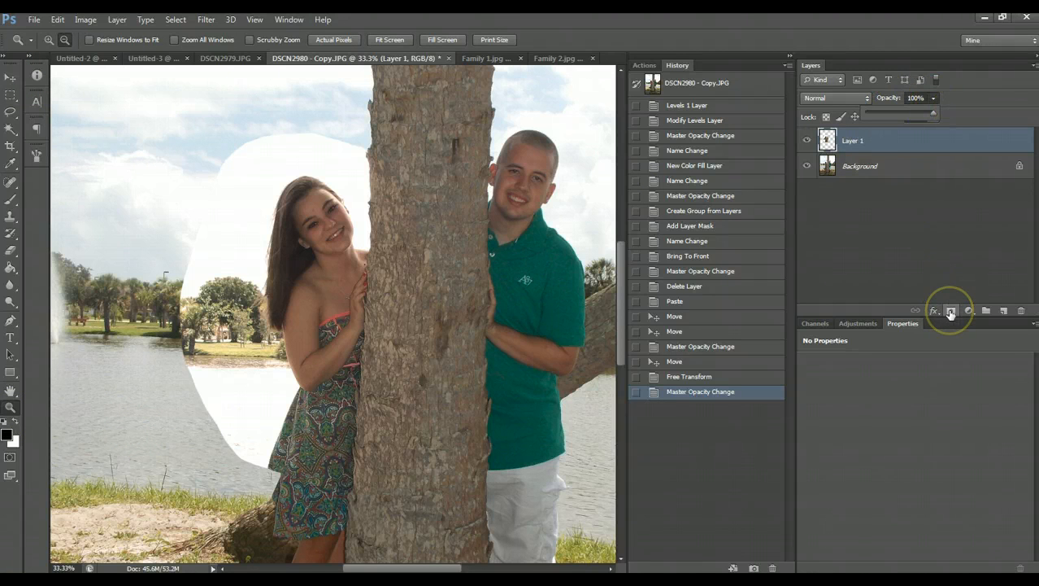
click(950, 312)
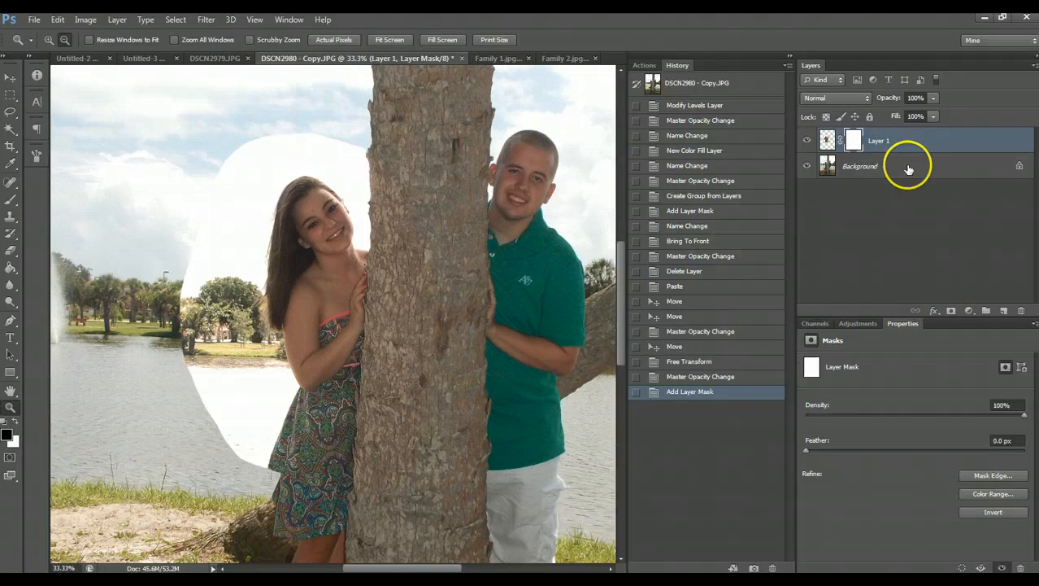
key(ctrl+i)
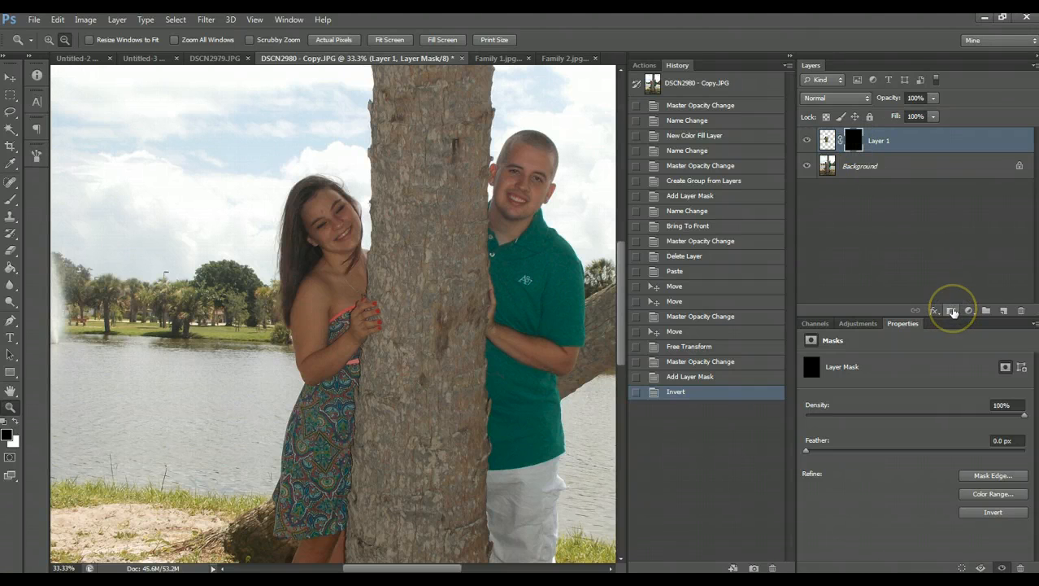
click(952, 313)
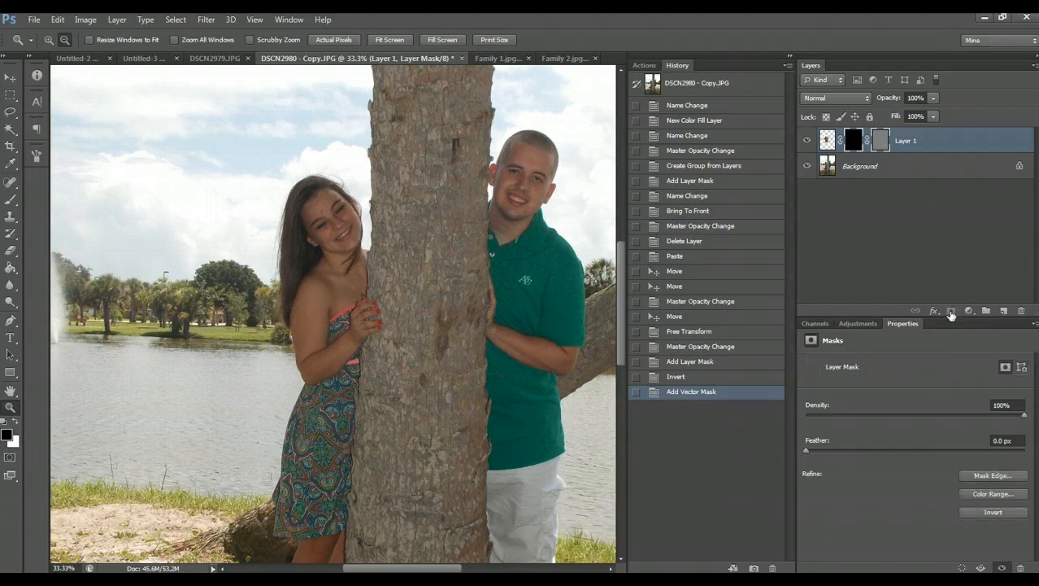
key(ctrl+z)
right_click(853, 138)
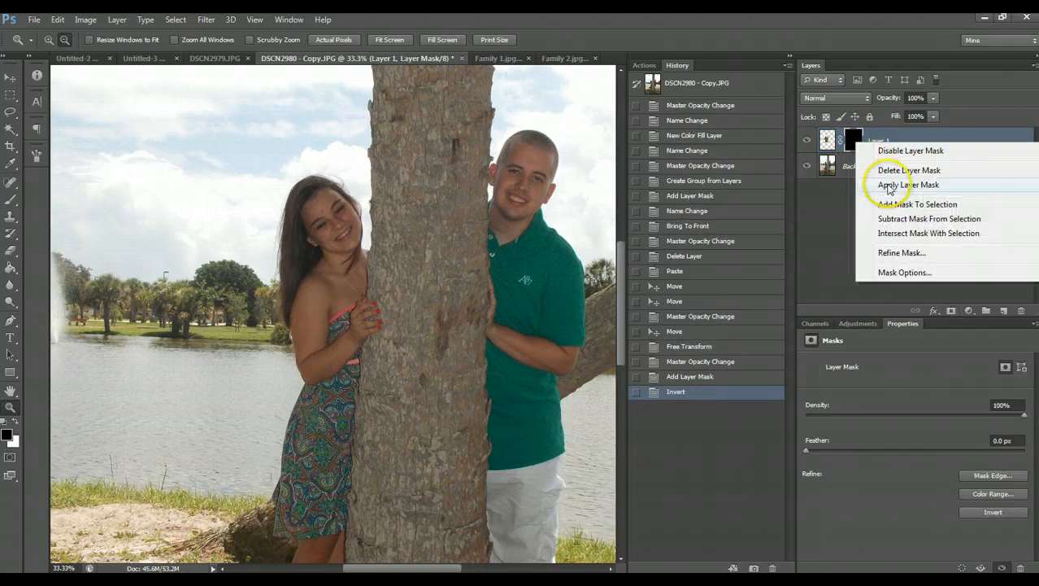
click(893, 172)
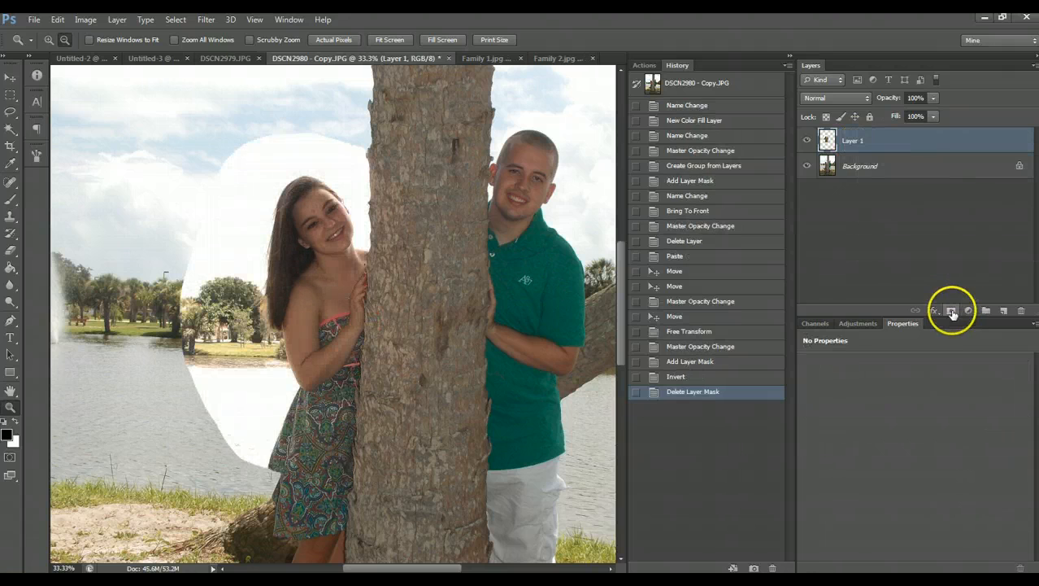
Step: Add a black hide-all layer mask to Layer 1 and choose a soft brush with 0% hardness for painting on it
click(951, 313)
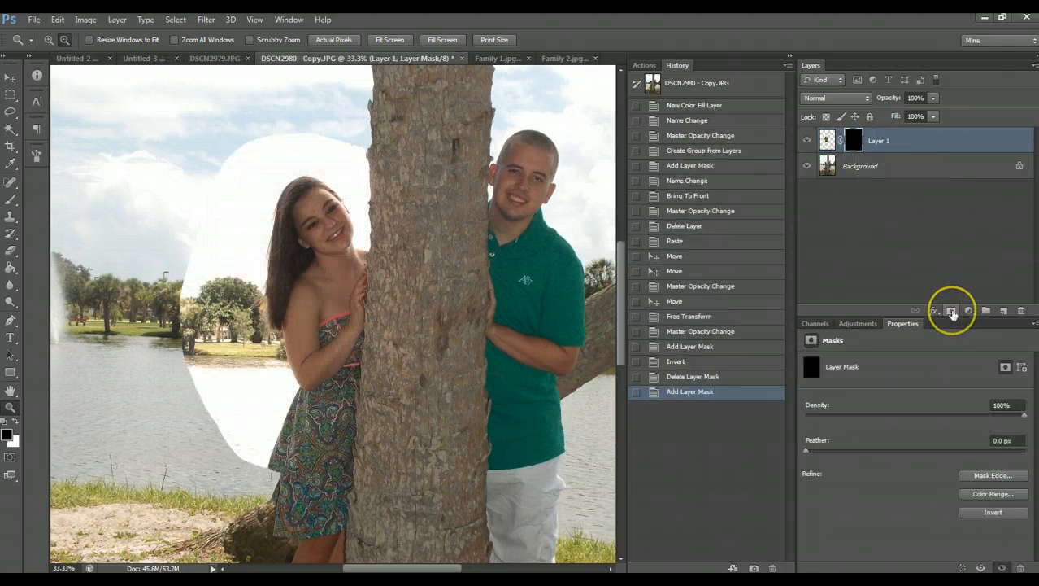
click(11, 199)
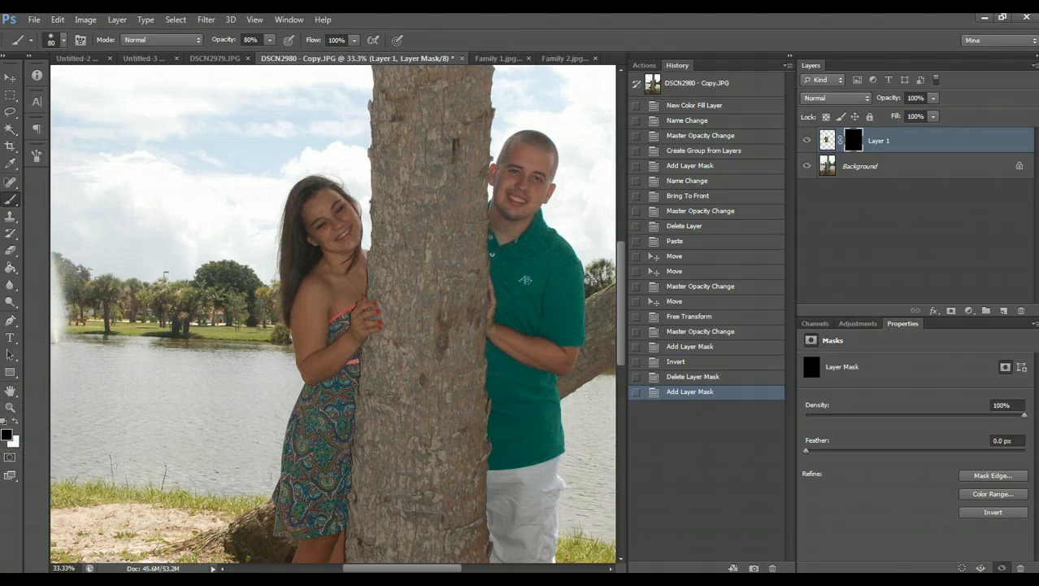
click(63, 39)
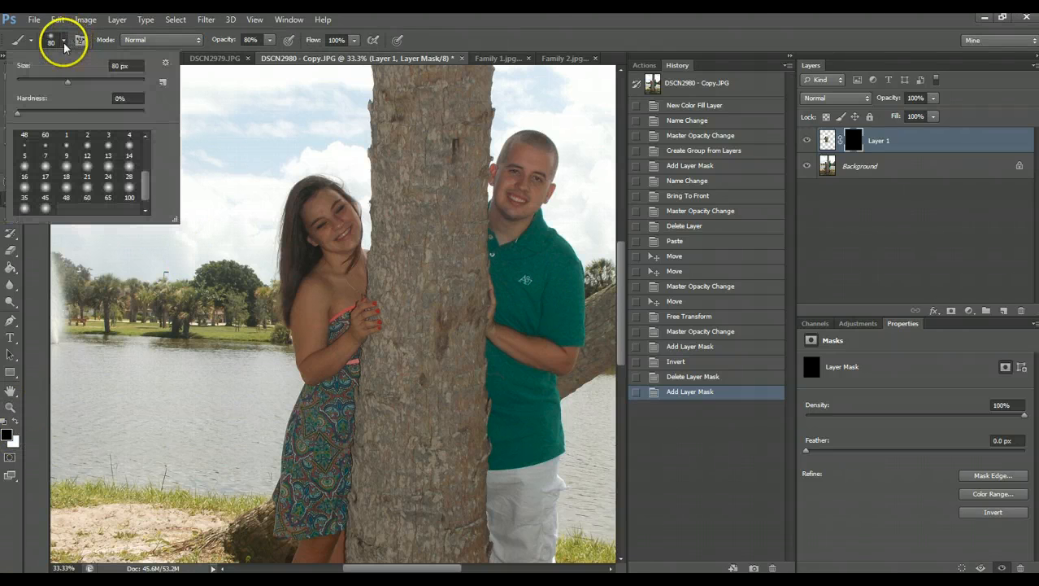
click(90, 176)
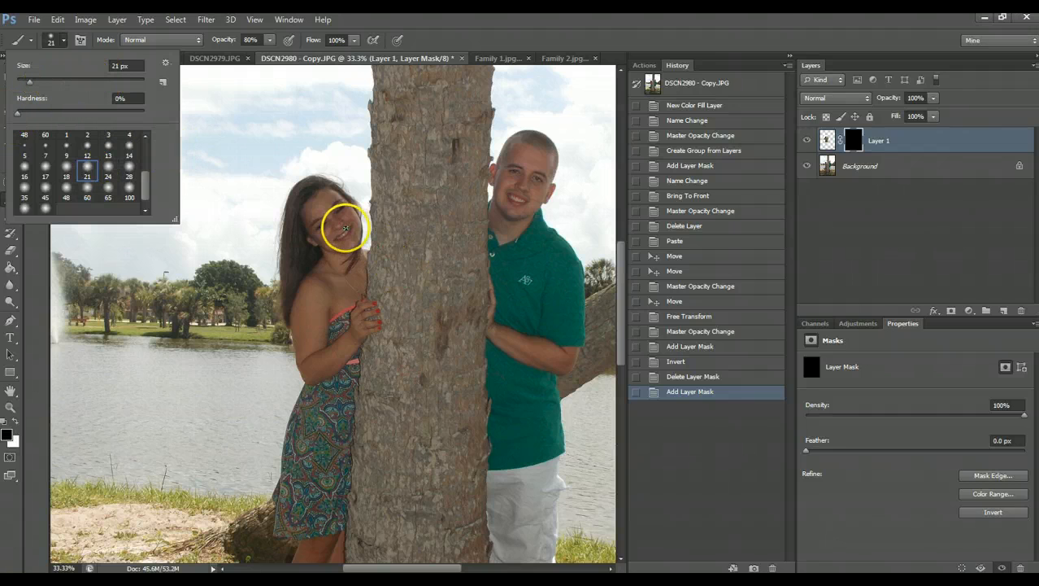
click(853, 140)
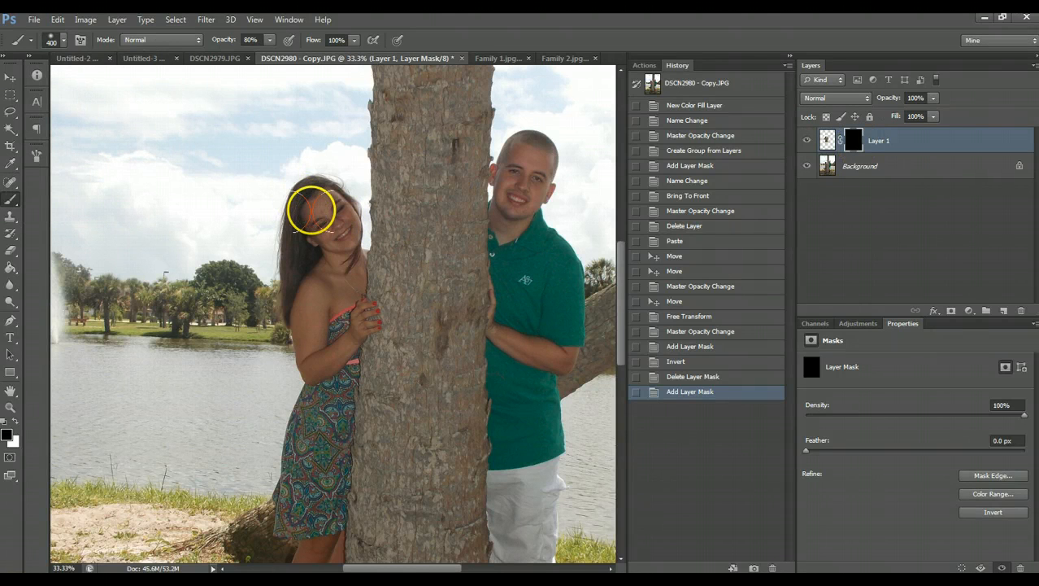
Step: Paint white at 100% opacity on Layer 1's mask with a 125 to 175 px brush, revealing the pasted woman's face, hair, arm and hand
key(bracketleft)
key(bracketleft)
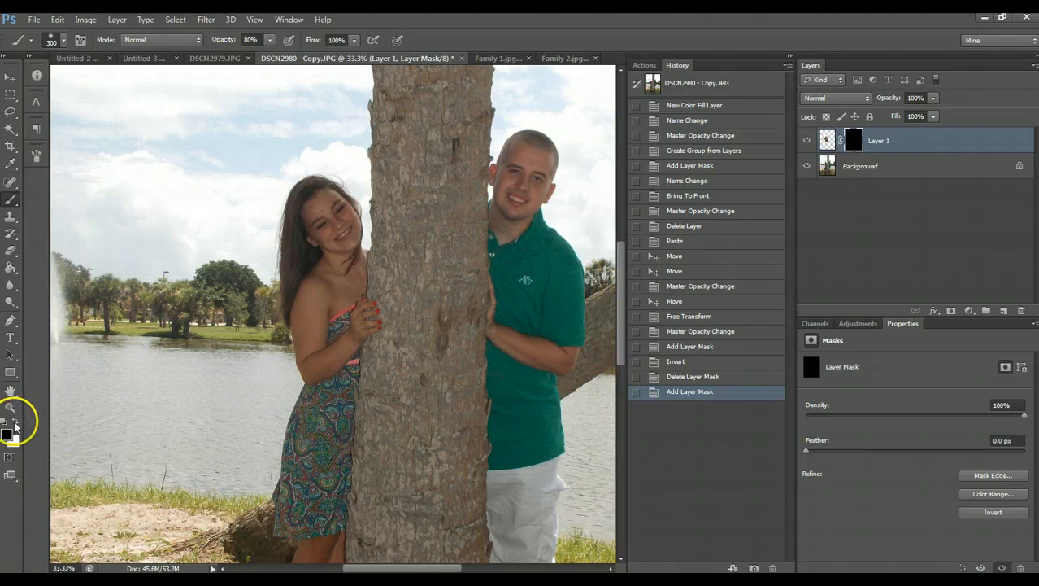
click(14, 421)
key(bracketleft)
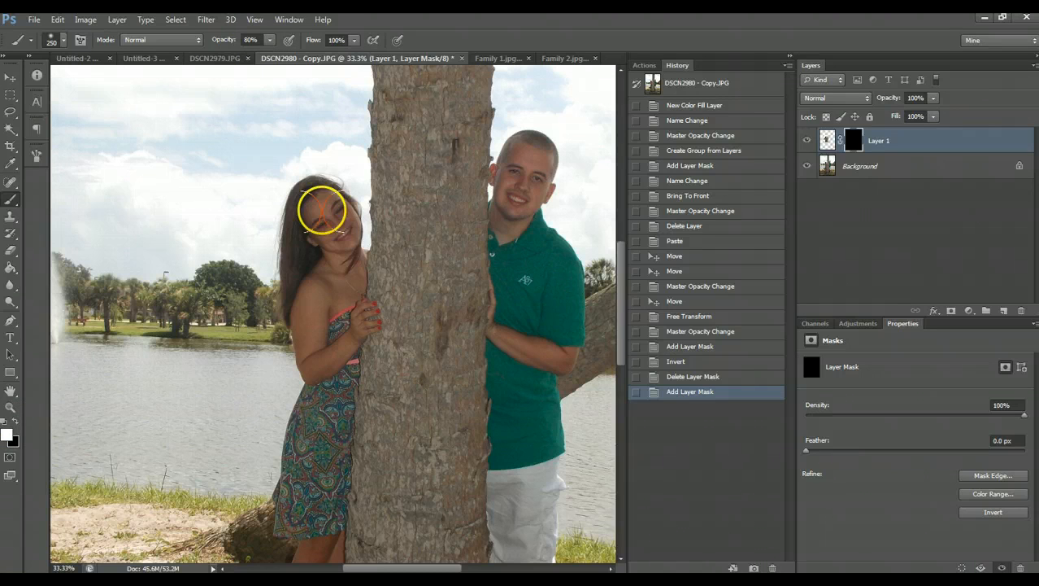
key(bracketleft)
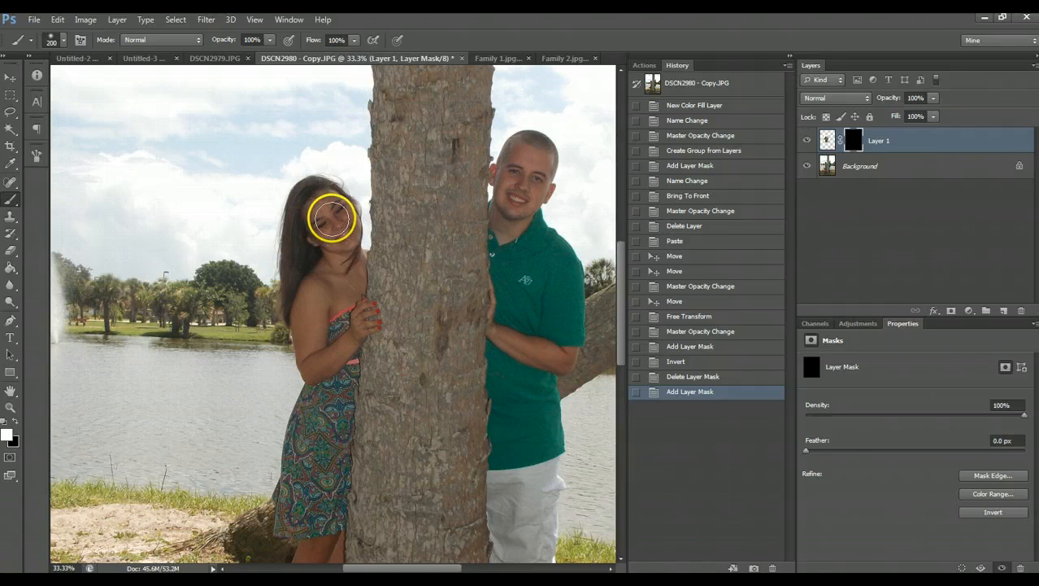
key(bracketleft)
mouse_move(326, 205)
mouse_down()
mouse_move(334, 213)
mouse_move(318, 202)
mouse_move(283, 209)
mouse_move(302, 174)
mouse_move(277, 319)
mouse_up()
key(bracketleft)
drag(279, 232, 277, 285)
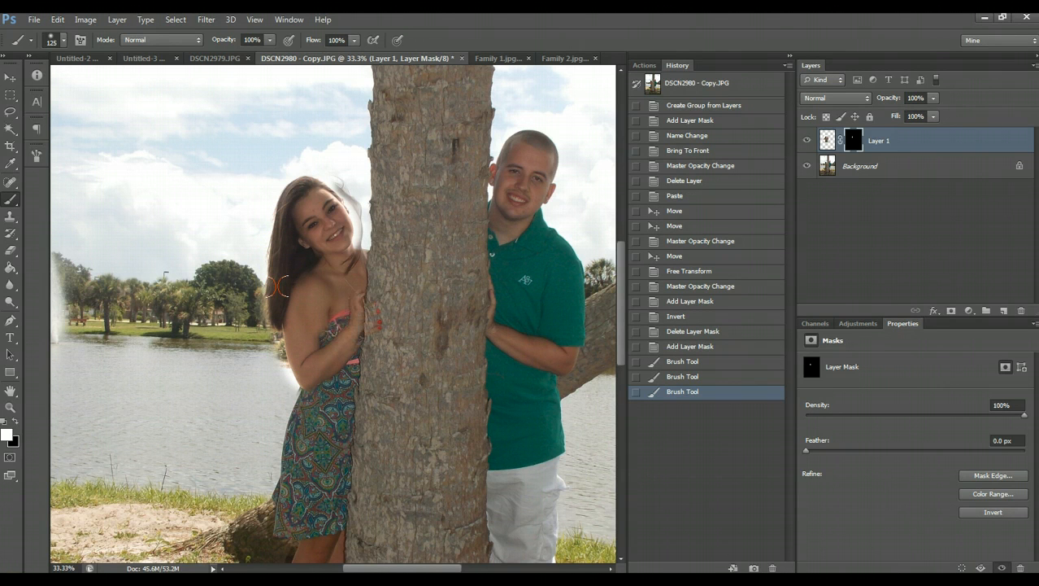
mouse_move(369, 273)
mouse_down()
mouse_move(353, 255)
mouse_move(353, 265)
mouse_move(337, 199)
mouse_move(337, 210)
mouse_move(378, 211)
mouse_move(355, 274)
mouse_move(341, 213)
mouse_move(320, 225)
mouse_move(329, 234)
mouse_move(317, 223)
mouse_move(332, 235)
mouse_move(318, 223)
mouse_move(322, 202)
mouse_move(325, 269)
mouse_move(312, 275)
mouse_up()
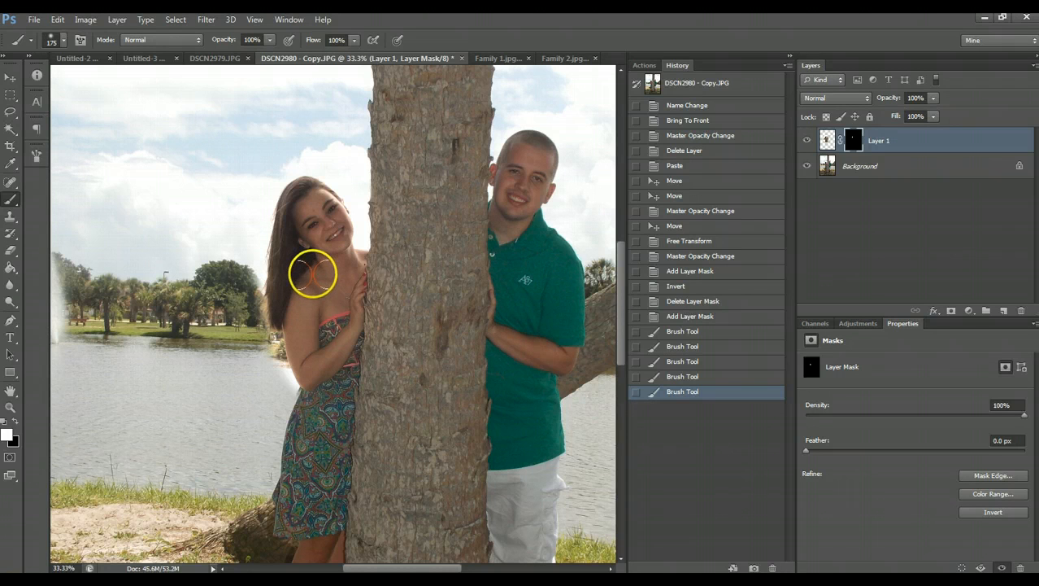
mouse_move(312, 273)
mouse_down()
mouse_move(336, 362)
mouse_move(343, 353)
mouse_move(336, 361)
mouse_move(343, 352)
mouse_move(336, 362)
mouse_move(293, 203)
mouse_move(300, 258)
mouse_up()
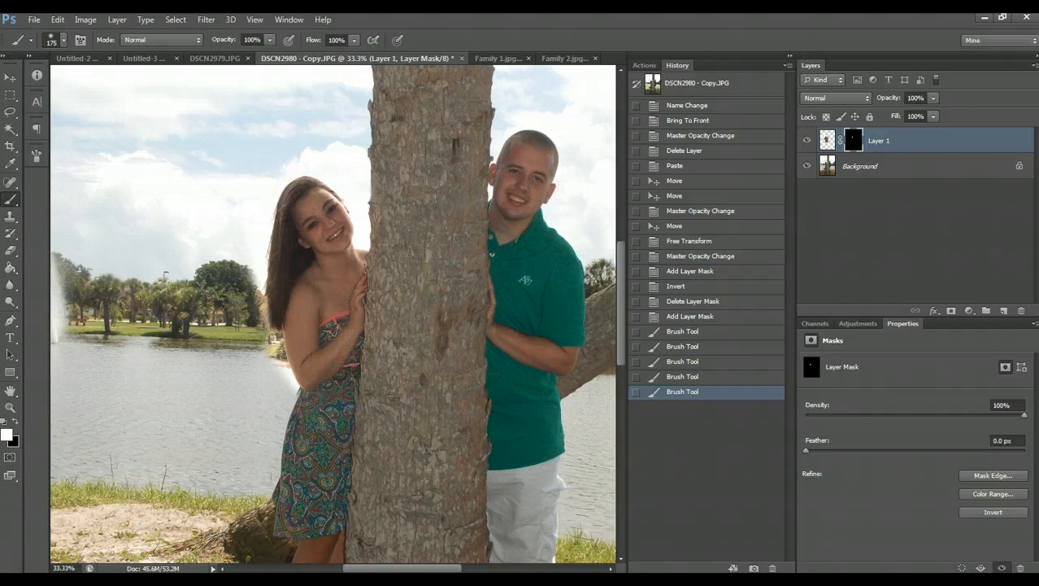
click(10, 407)
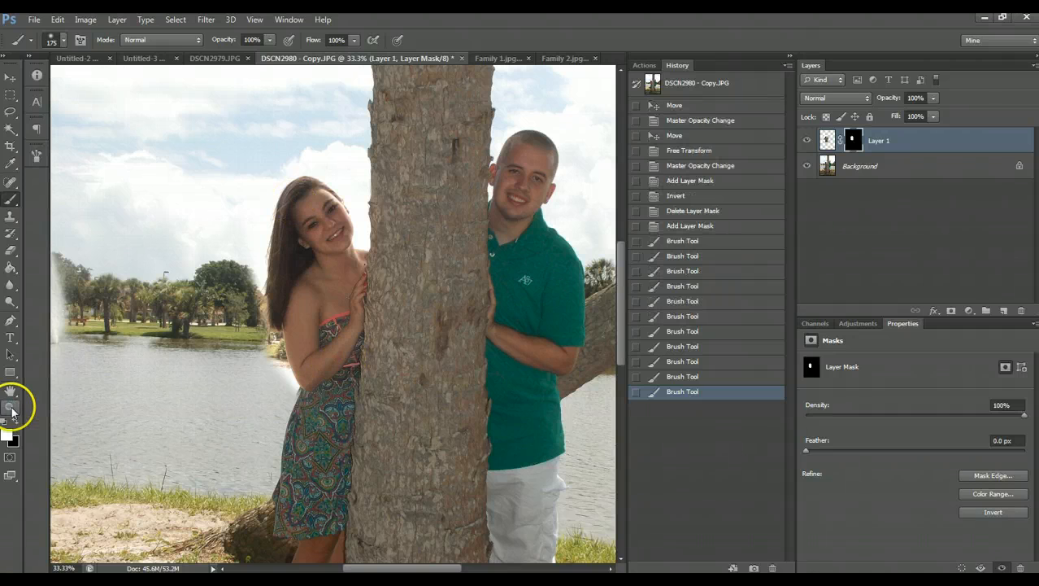
Step: Paint black on Layer 1's mask with an 80 px brush at 100% opacity, restoring the background treetop beside the woman's hair
click(174, 169)
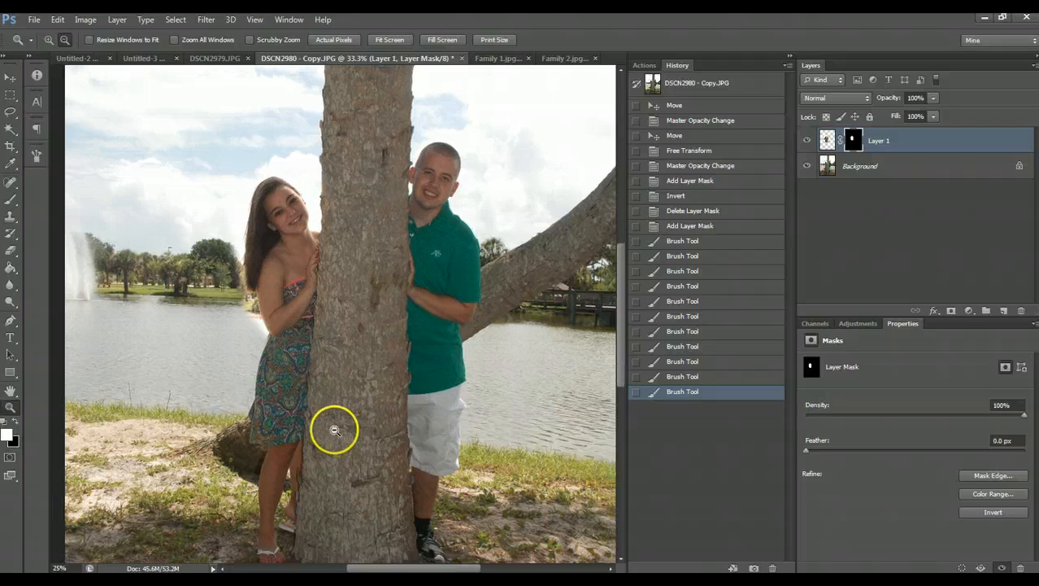
click(332, 425)
click(49, 39)
drag(246, 253, 318, 346)
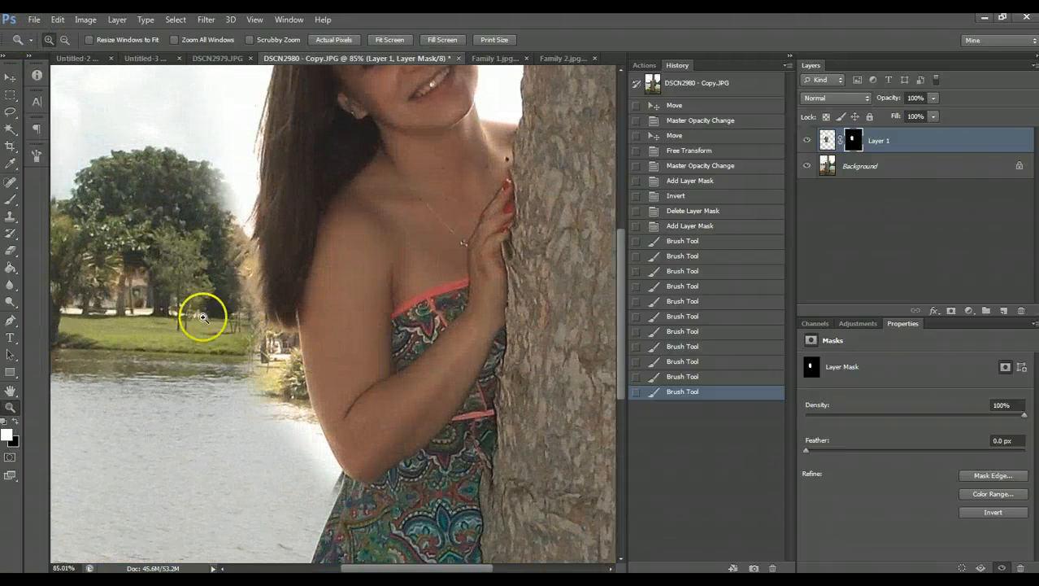
click(10, 200)
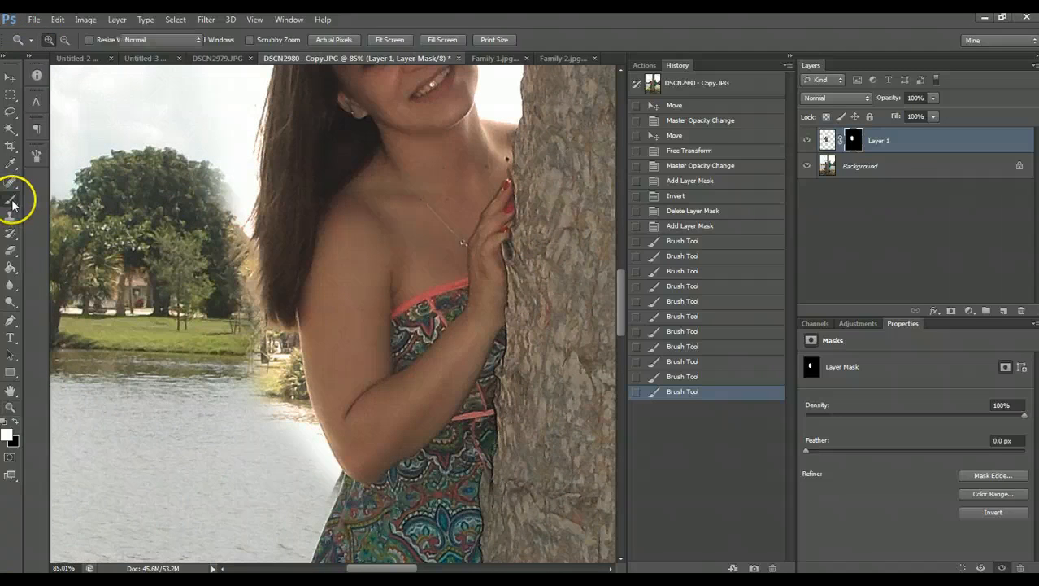
click(15, 422)
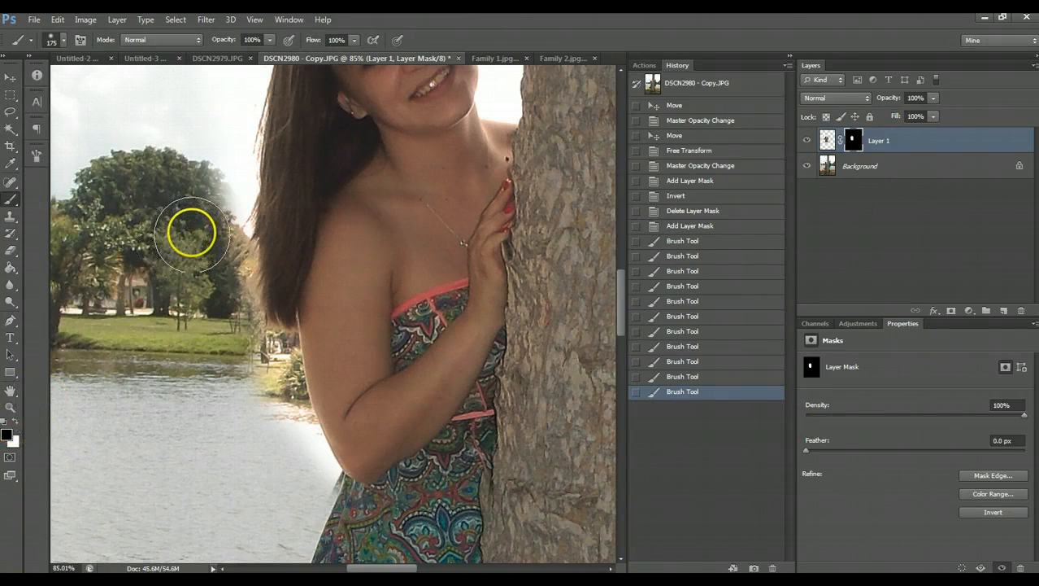
key(bracketleft)
key(bracketleft)
key(bracketleft)
key(bracketleft)
key(bracketleft)
drag(228, 180, 228, 205)
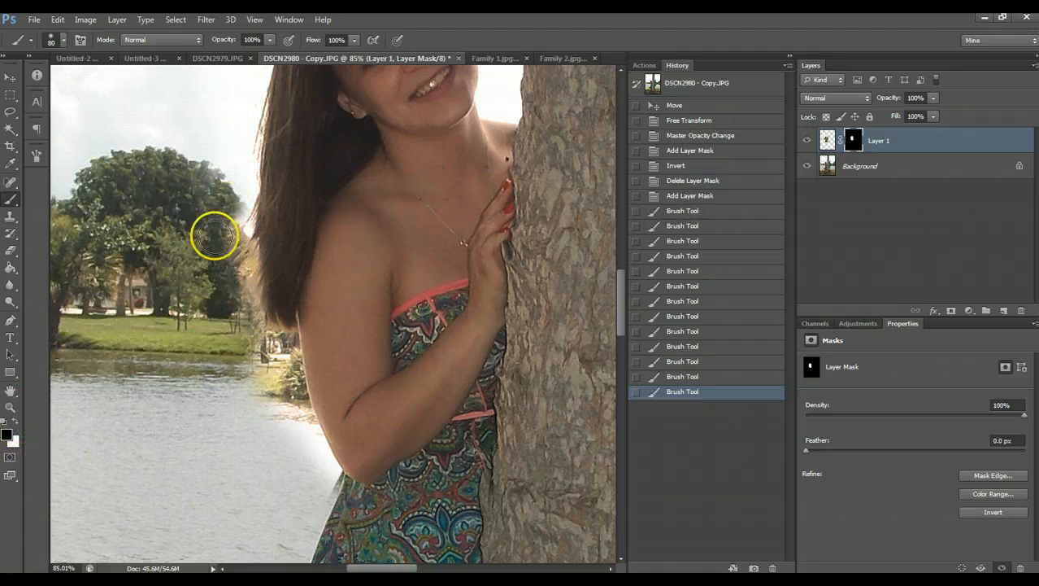
Step: Refine the mask in black along the outer edge of her hair with a 40 px brush, setting its opacity to 55%
key(bracketleft)
key(bracketleft)
key(bracketleft)
mouse_move(240, 212)
mouse_down()
mouse_move(236, 244)
mouse_move(223, 244)
mouse_move(248, 230)
mouse_move(225, 258)
mouse_move(245, 270)
mouse_move(229, 264)
mouse_up()
key(bracketleft)
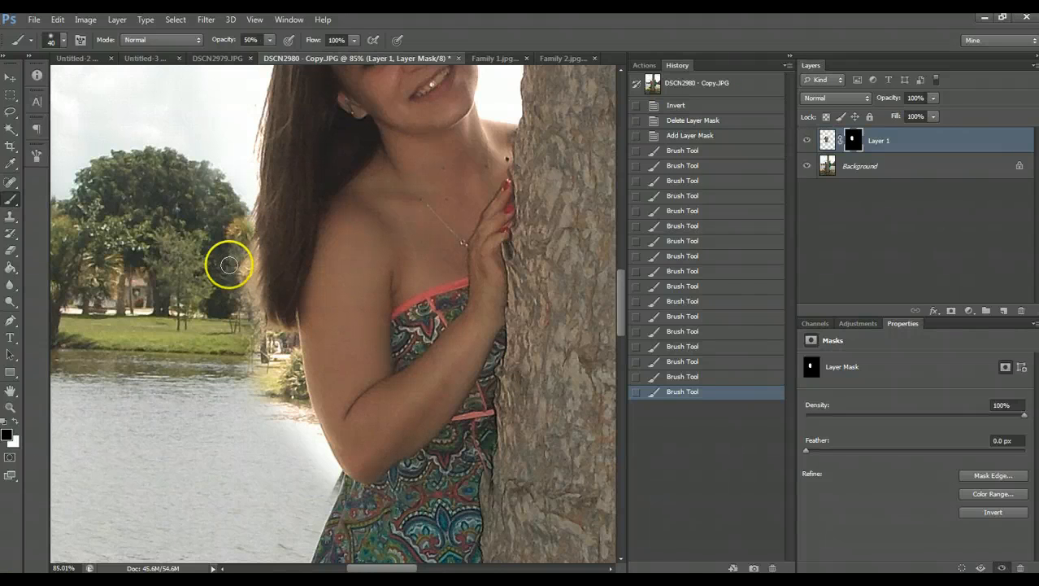
key(5)
key(5)
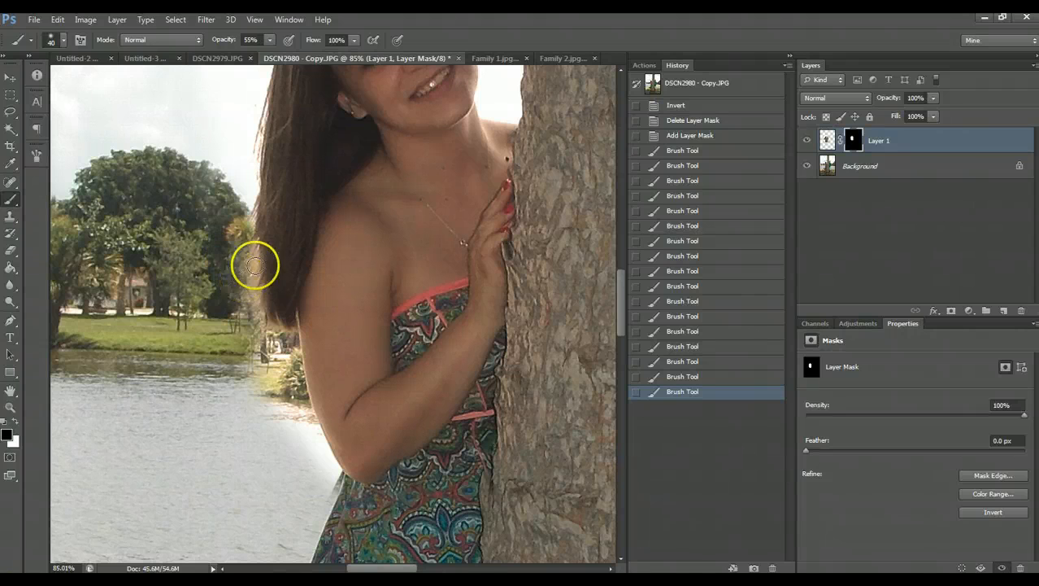
mouse_move(255, 265)
mouse_down()
mouse_move(240, 303)
mouse_move(250, 295)
mouse_move(253, 379)
mouse_move(299, 404)
mouse_move(298, 415)
mouse_move(282, 349)
mouse_move(284, 377)
mouse_move(266, 334)
mouse_up()
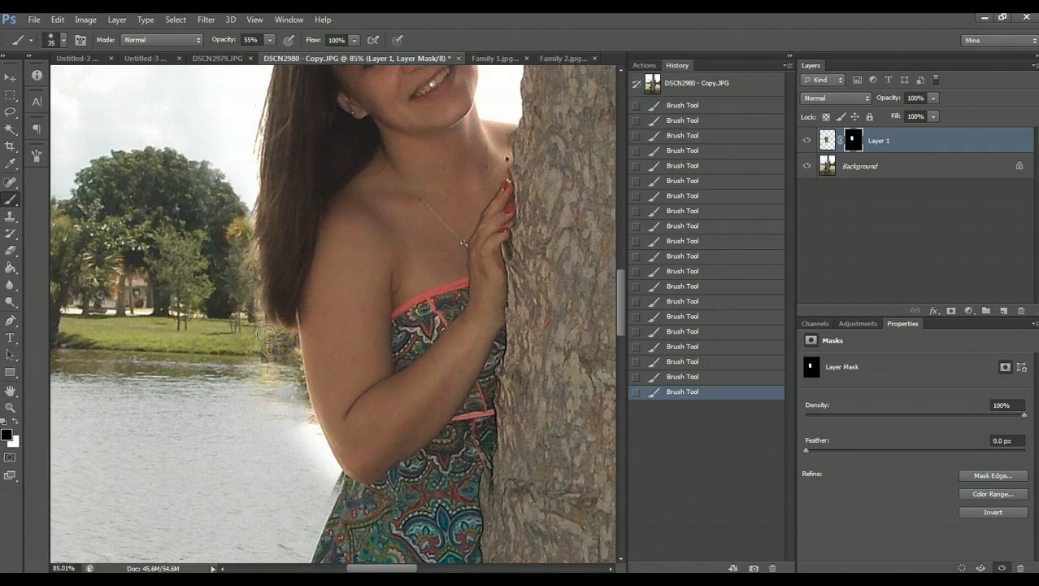
Step: Paint black at 55% opacity with a 35 to 40 px brush beside her upper arm, restoring the background shoreline and water
key(bracketright)
drag(296, 413, 293, 348)
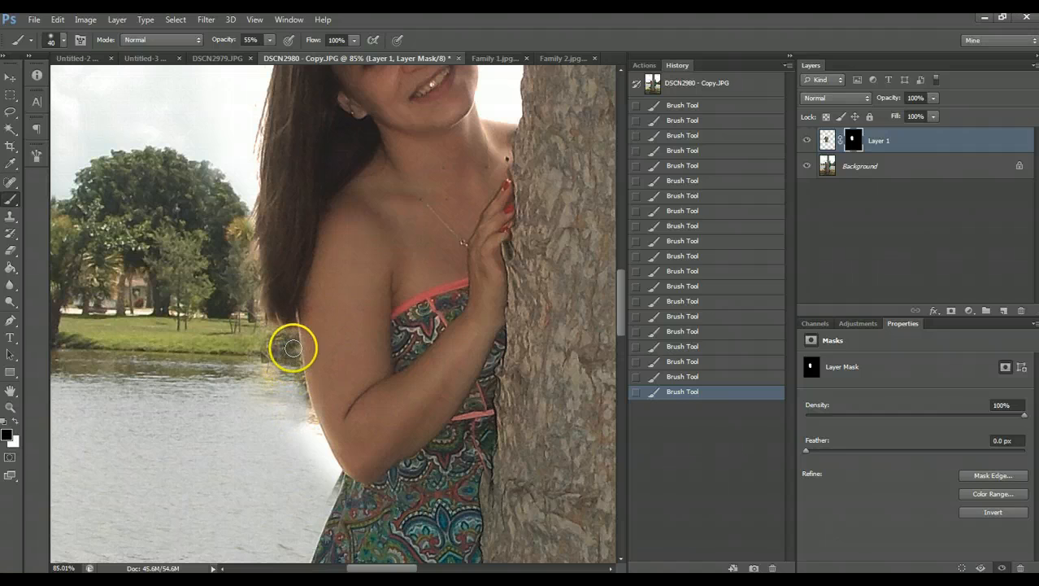
key(bracketleft)
mouse_move(303, 433)
mouse_down()
mouse_move(288, 344)
mouse_move(295, 357)
mouse_up()
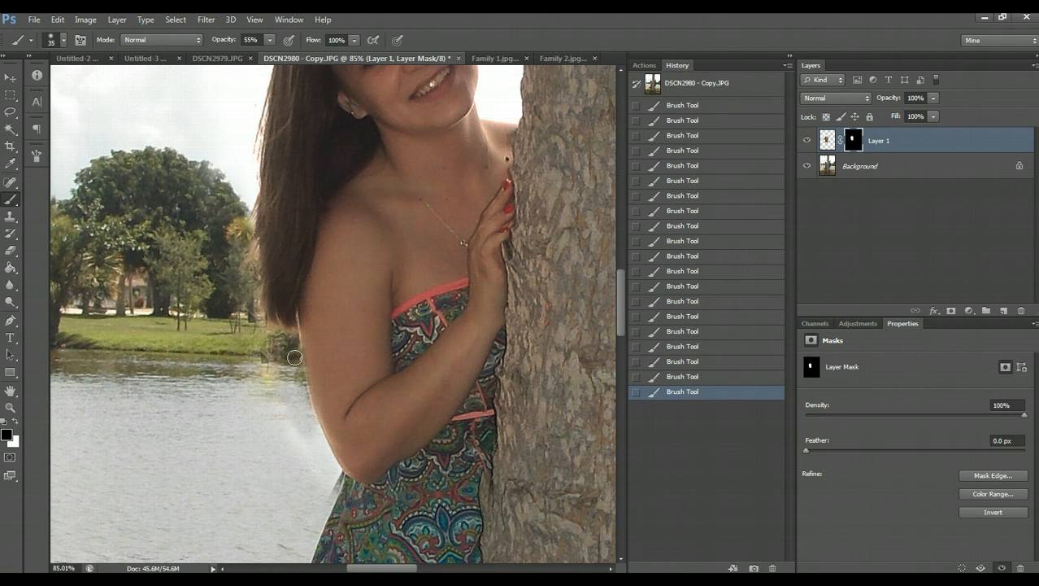
mouse_move(295, 357)
mouse_down()
mouse_move(287, 392)
mouse_move(300, 441)
mouse_move(265, 381)
mouse_move(248, 307)
mouse_move(264, 391)
mouse_move(238, 309)
mouse_move(244, 334)
mouse_up()
key(bracketright)
key(bracketright)
Step: Paint white on the mask with a 40 px brush at 55% opacity around the lower ends of her hair
click(15, 420)
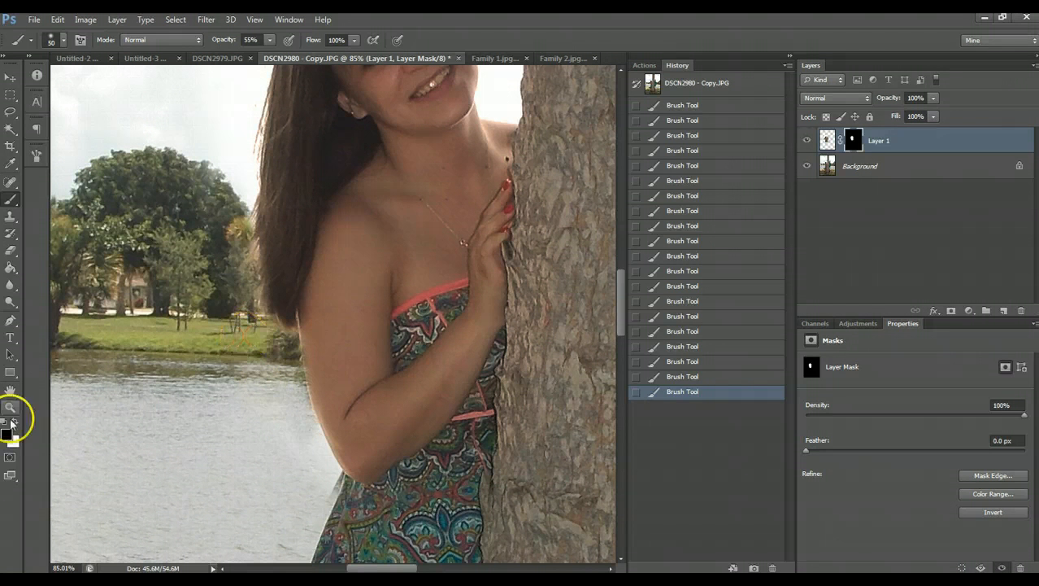
key(bracketleft)
drag(240, 295, 269, 315)
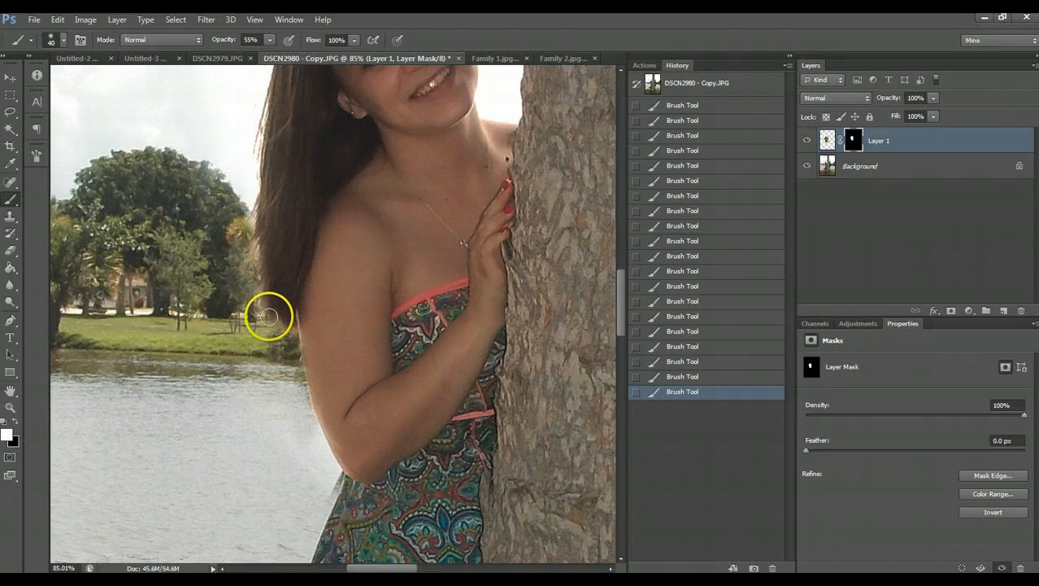
Step: Refine the mask with a 45 px brush at 55% opacity, using black on the water beside her arm and white along the elbow and forearm
click(15, 419)
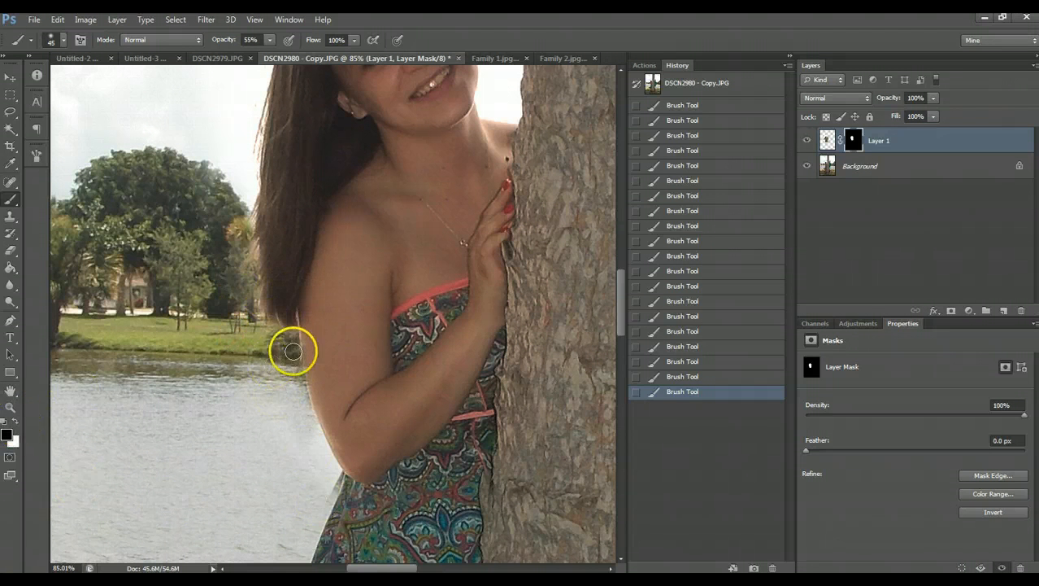
key(bracketright)
mouse_move(288, 338)
mouse_down()
mouse_move(304, 438)
mouse_move(276, 340)
mouse_move(288, 371)
mouse_up()
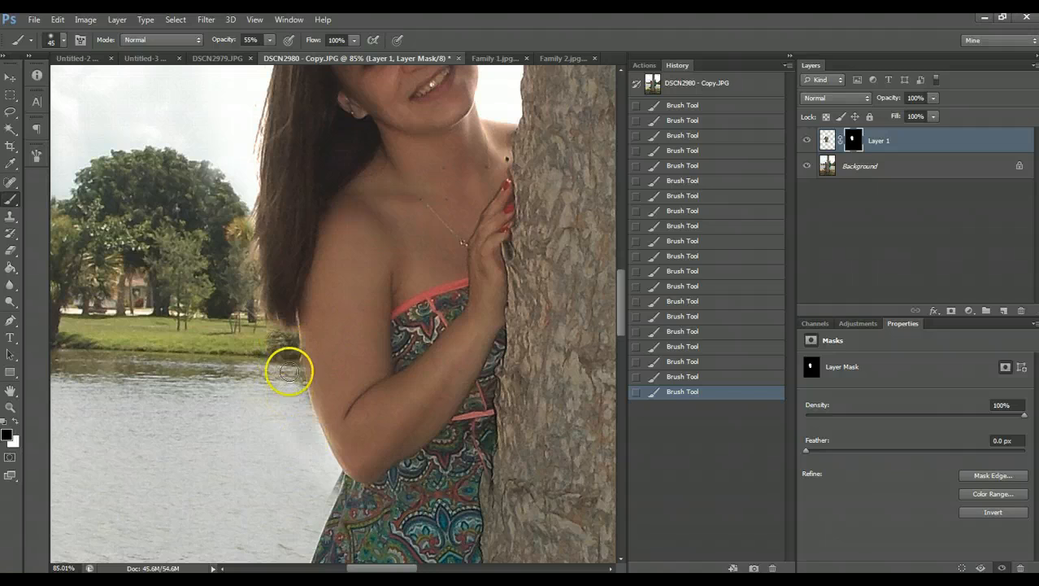
drag(321, 460, 283, 406)
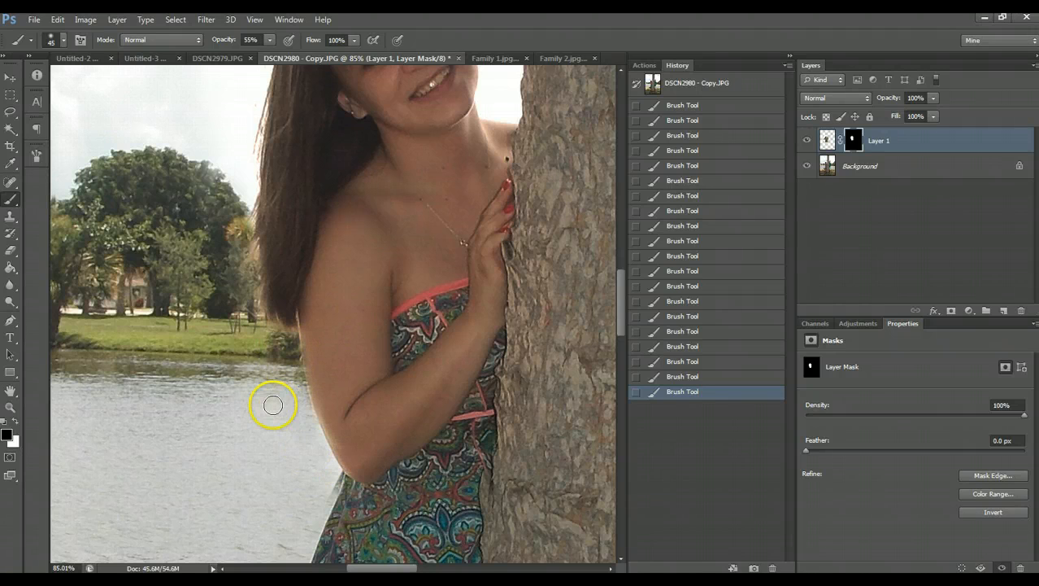
mouse_move(338, 479)
mouse_down()
mouse_move(319, 499)
mouse_move(336, 471)
mouse_move(329, 488)
mouse_move(345, 471)
mouse_move(366, 479)
mouse_up()
click(14, 421)
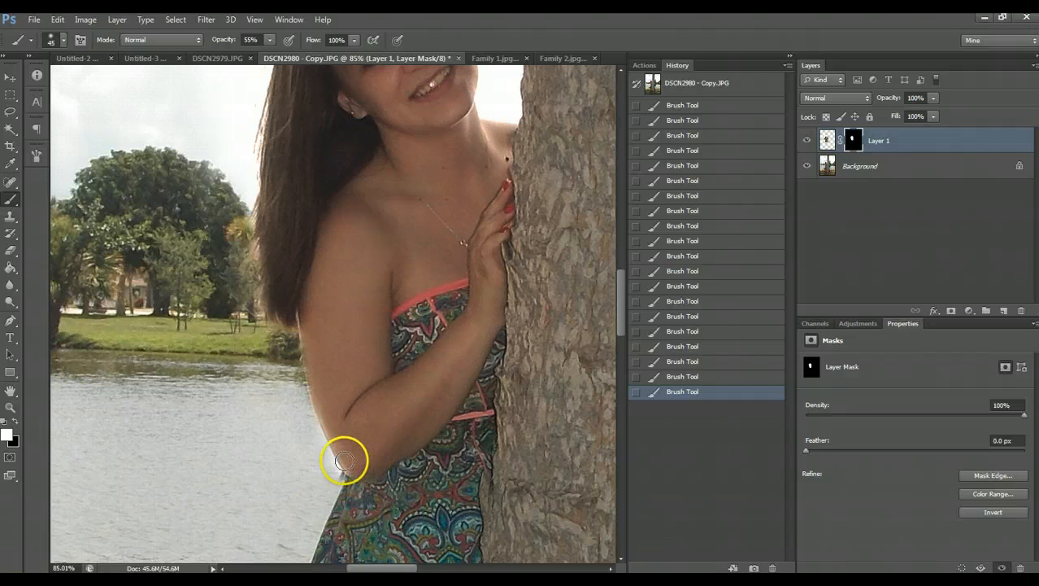
drag(366, 484, 416, 454)
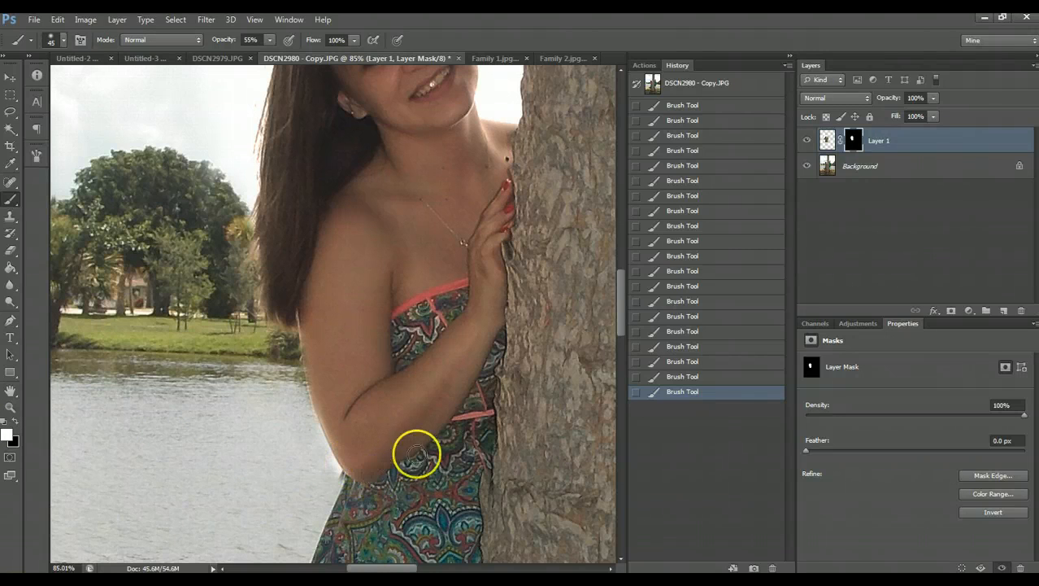
Step: Clean up the upper arm's outer edge on the mask with a 25 px brush at 25% opacity, alternating white and black
click(14, 421)
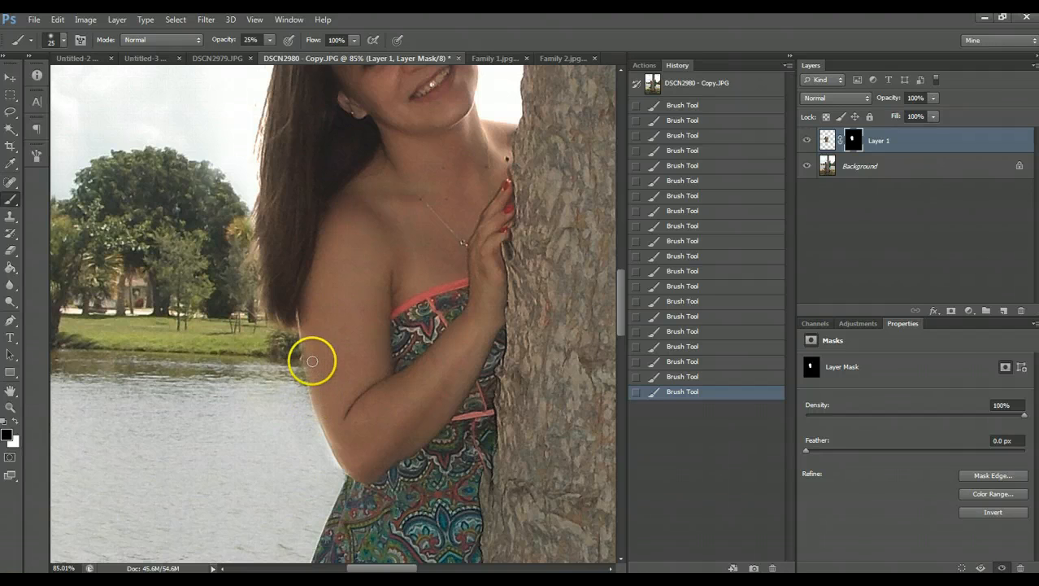
key(x)
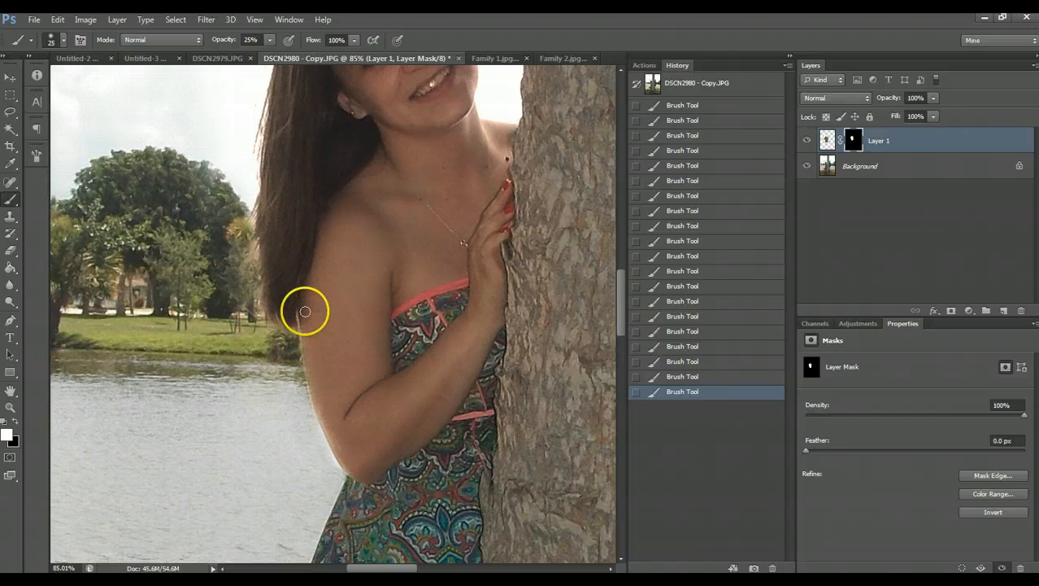
mouse_move(313, 374)
mouse_down()
mouse_move(307, 323)
mouse_move(313, 370)
mouse_up()
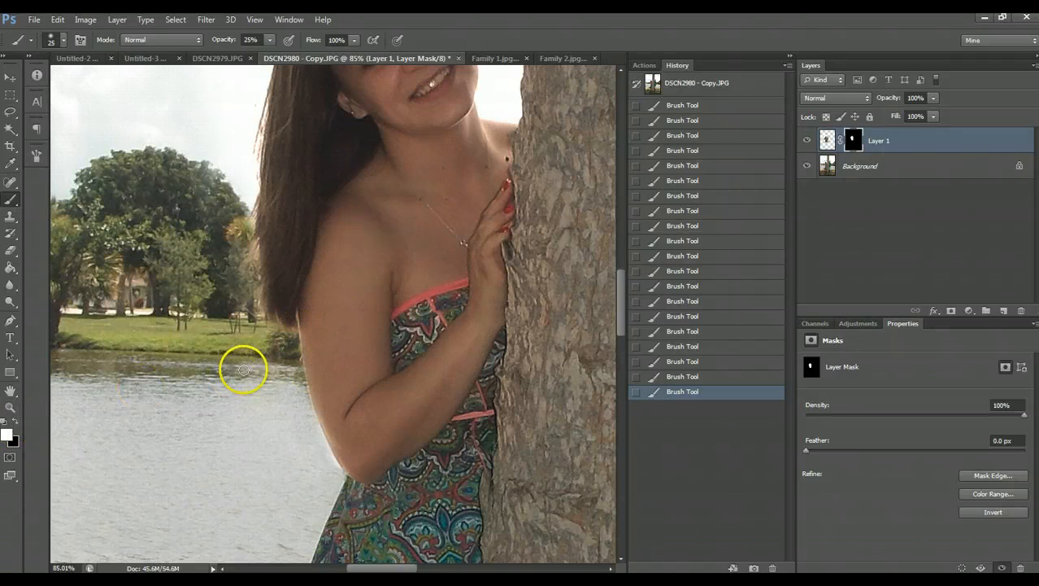
key(x)
mouse_move(304, 369)
mouse_down()
mouse_move(290, 348)
mouse_move(297, 382)
mouse_move(291, 327)
mouse_up()
Step: Examine the dress and forearm area by hiding Layer 1 and showing it again
click(10, 408)
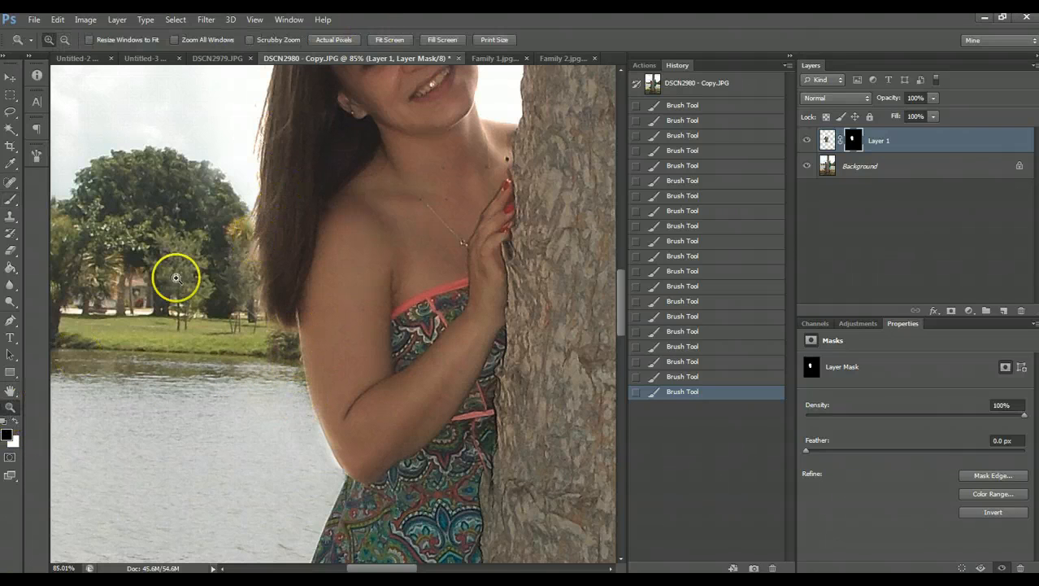
scroll(431, 296, down, 1)
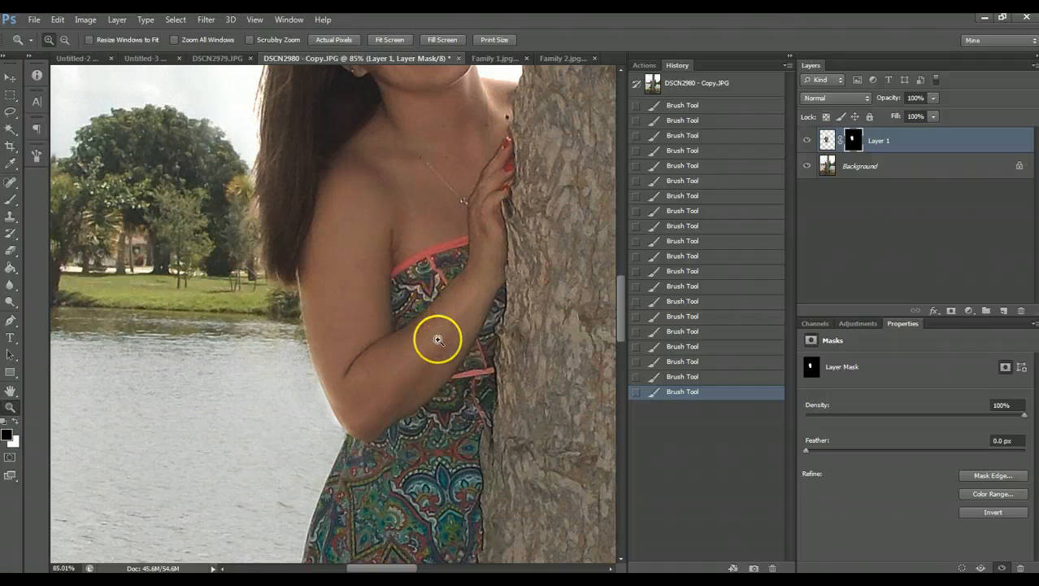
scroll(444, 341, down, 1)
scroll(441, 349, down, 3)
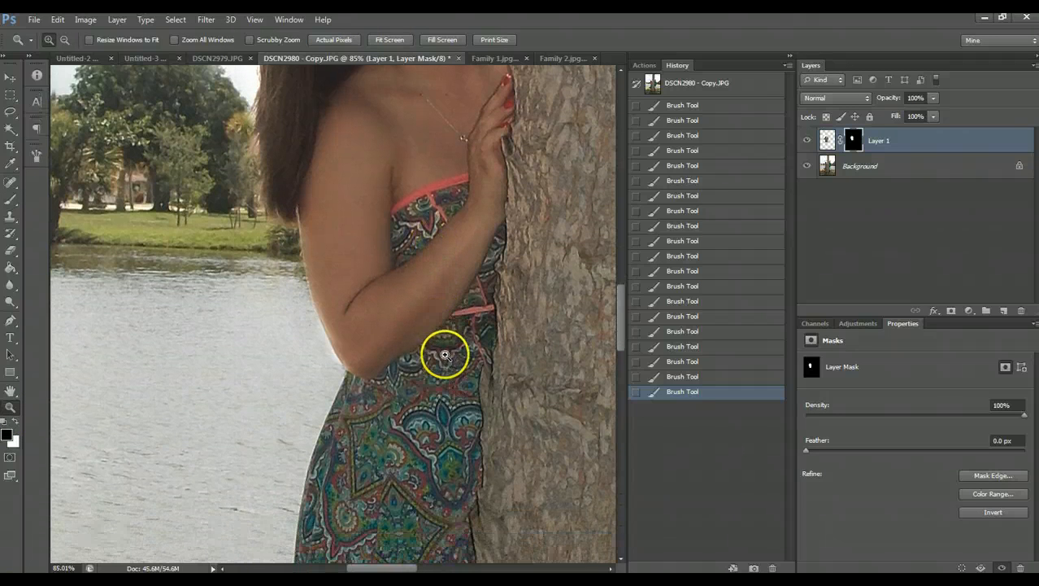
click(802, 140)
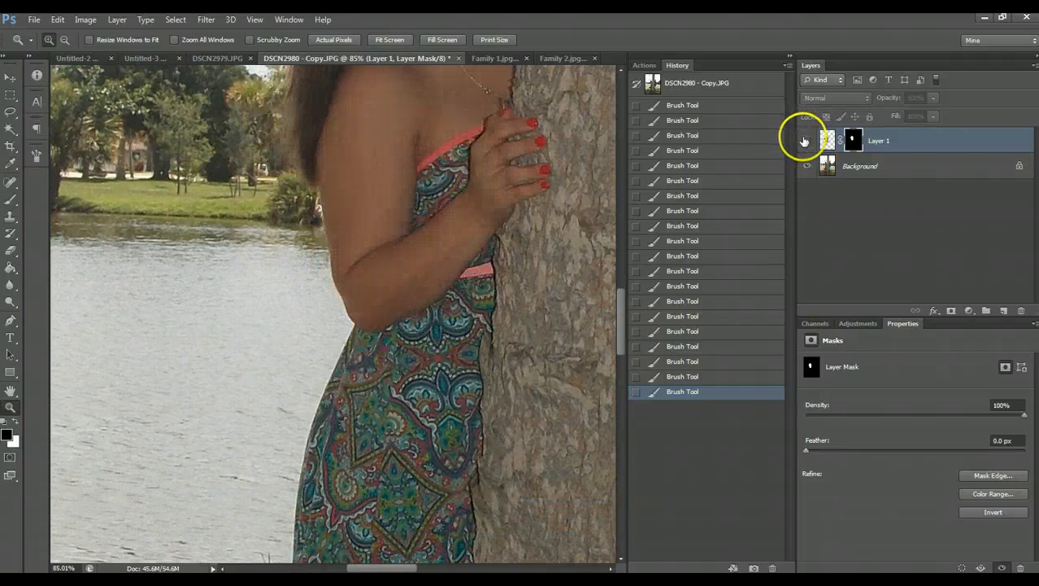
click(802, 140)
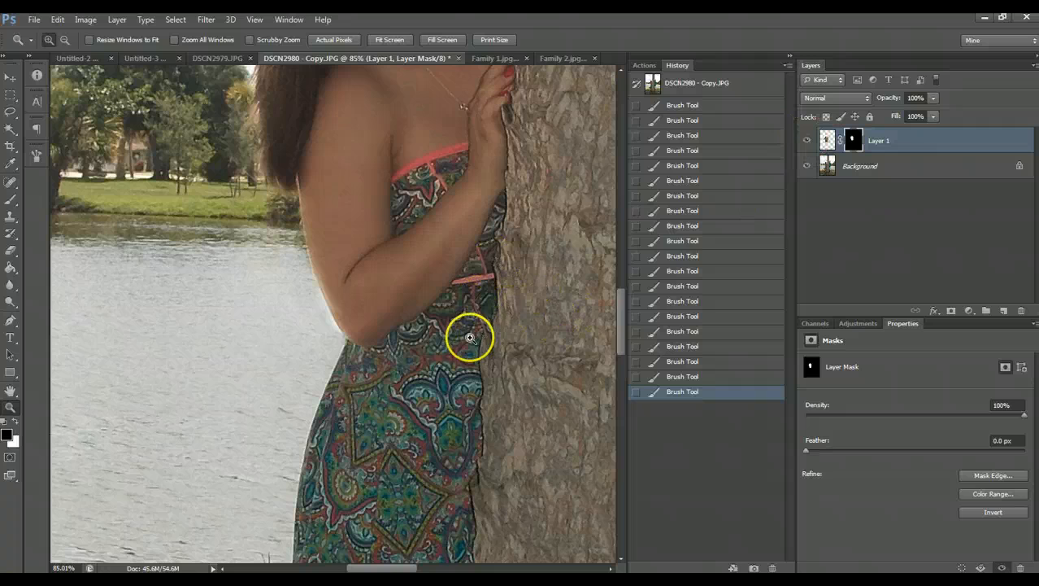
Step: Blend the dress below the forearm beside the trunk on Layer 1's mask with a 25 px brush at 25% to 55% opacity
click(10, 199)
click(14, 420)
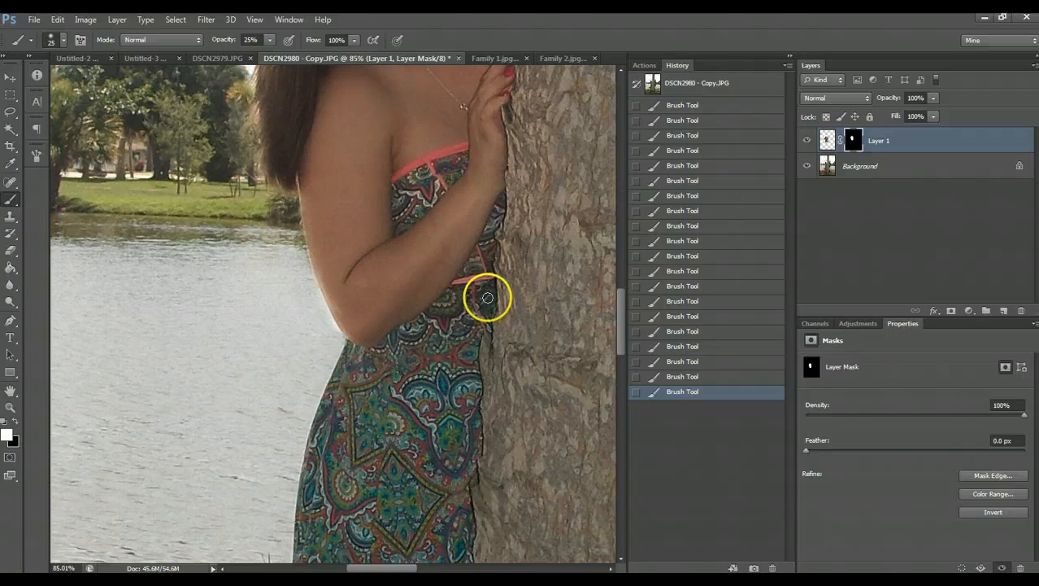
key(x)
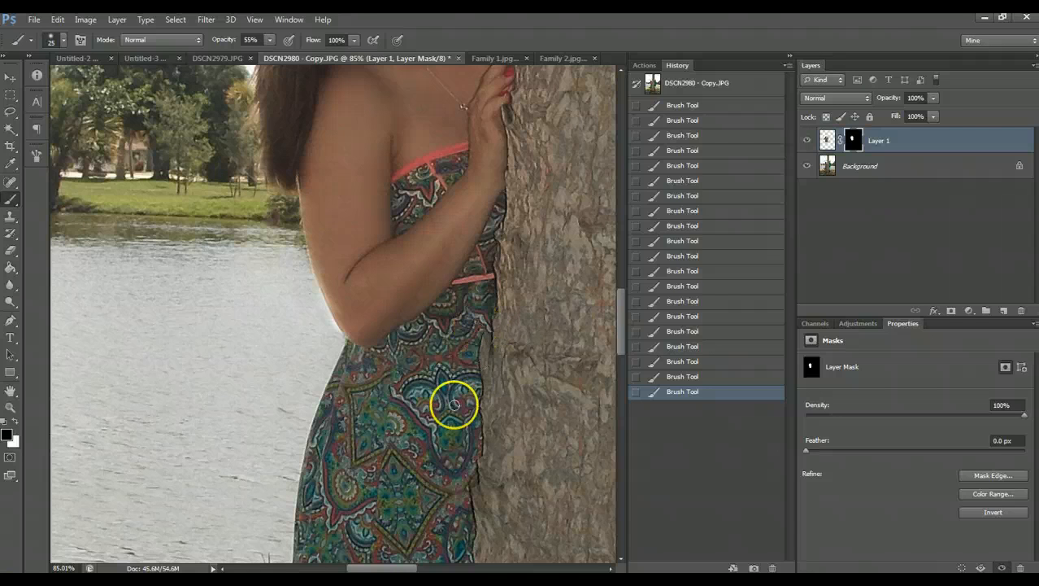
scroll(453, 406, up, 3)
scroll(453, 407, up, 10)
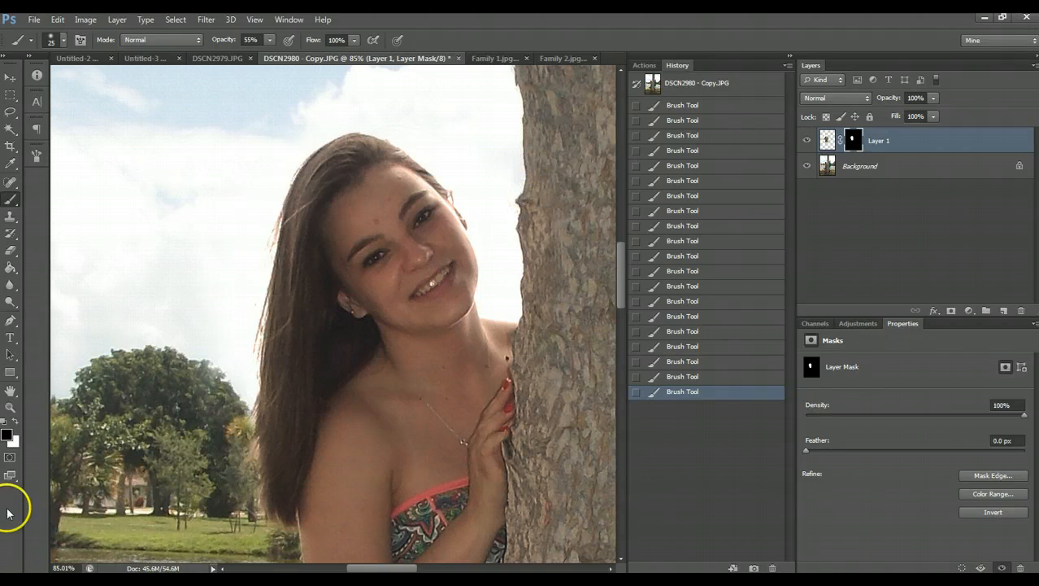
Step: Fit the whole photo in view and compare the composite with the original by toggling Layer 1's visibility
click(12, 409)
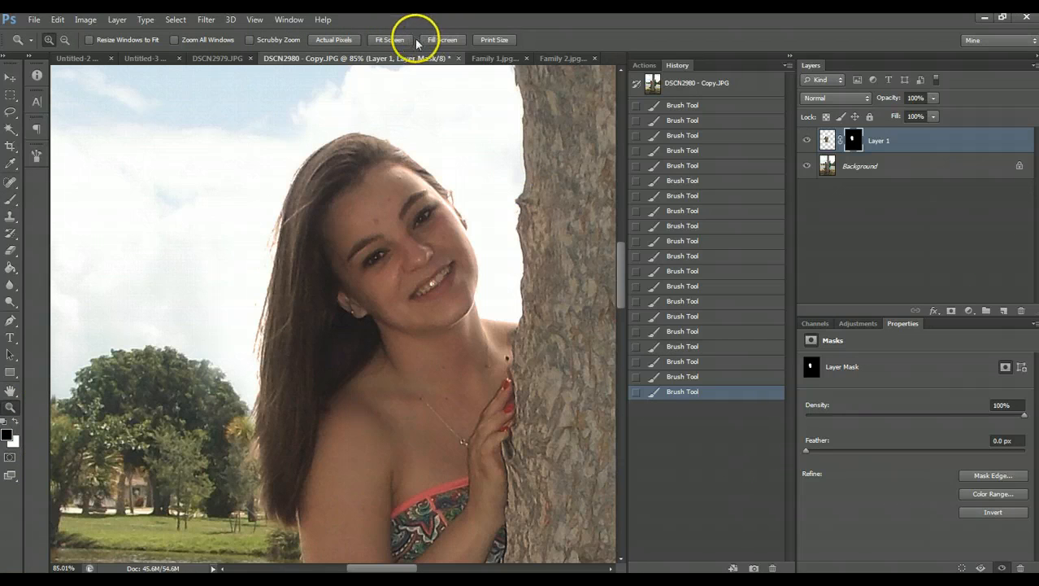
click(405, 39)
click(10, 76)
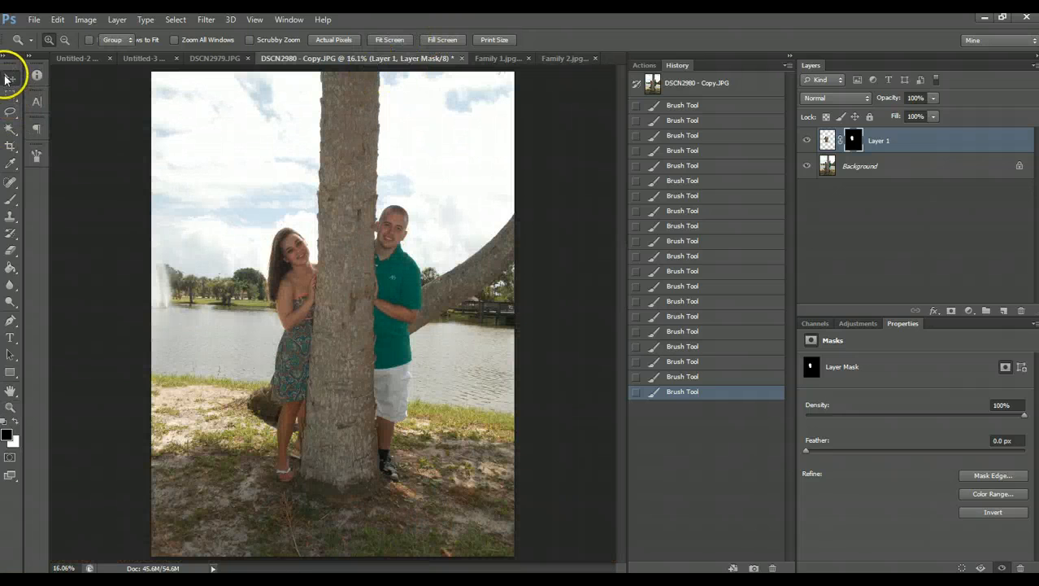
click(806, 141)
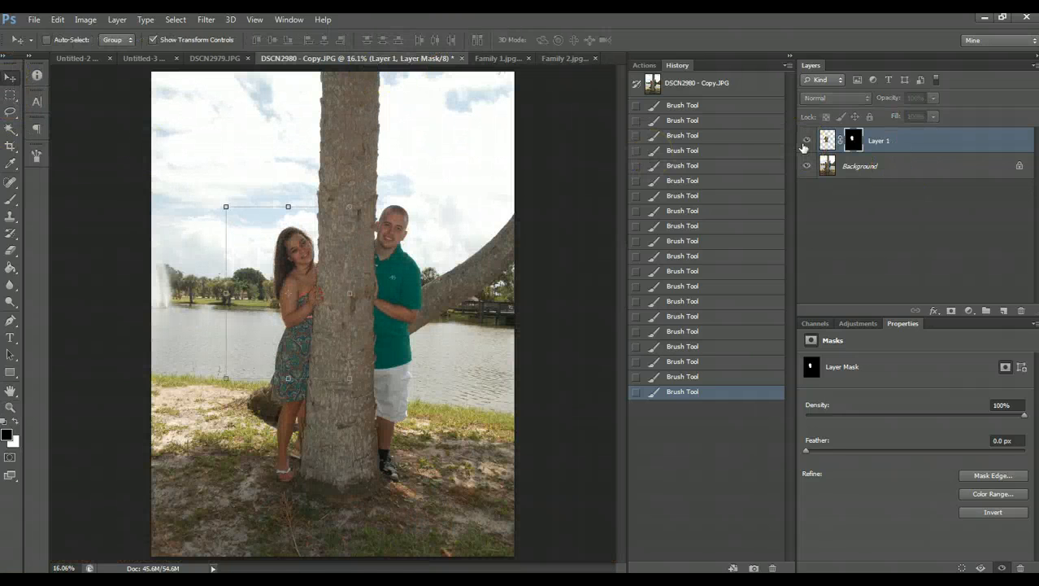
click(806, 141)
click(805, 142)
click(806, 141)
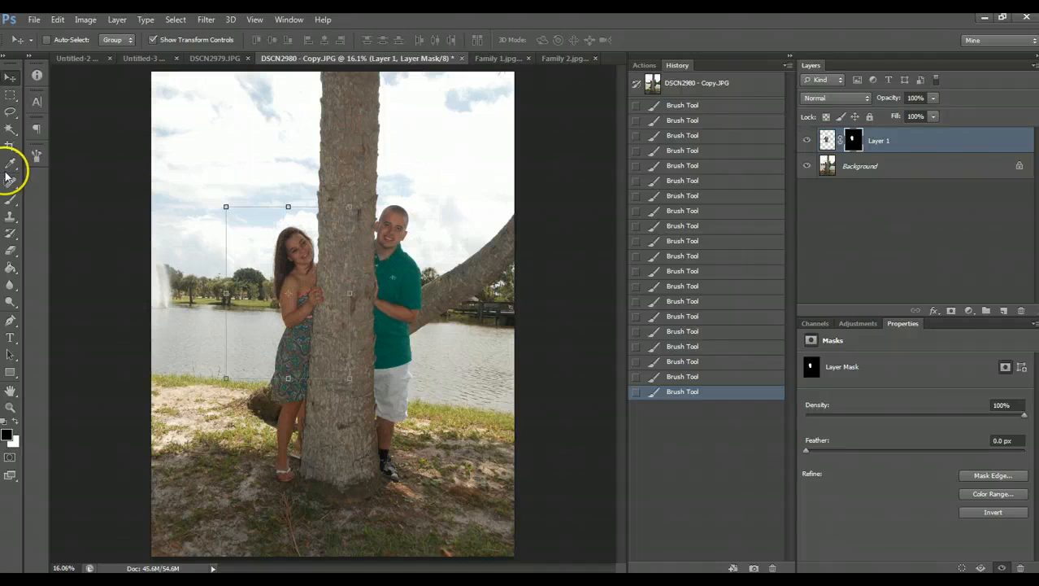
Step: Straighten the photo along the tree trunk with the Crop tool's Straighten option and apply the crop
click(10, 147)
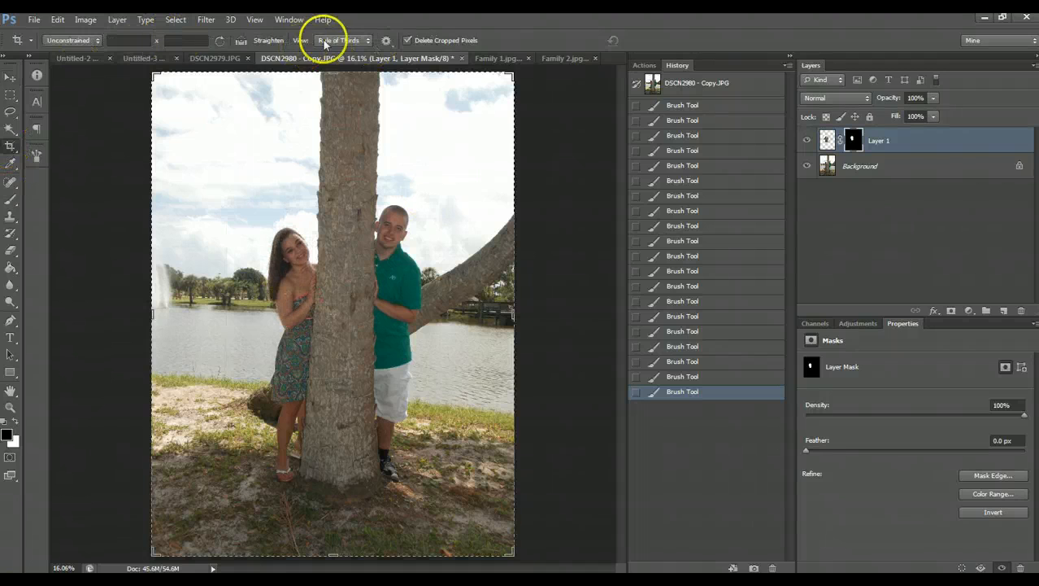
click(242, 43)
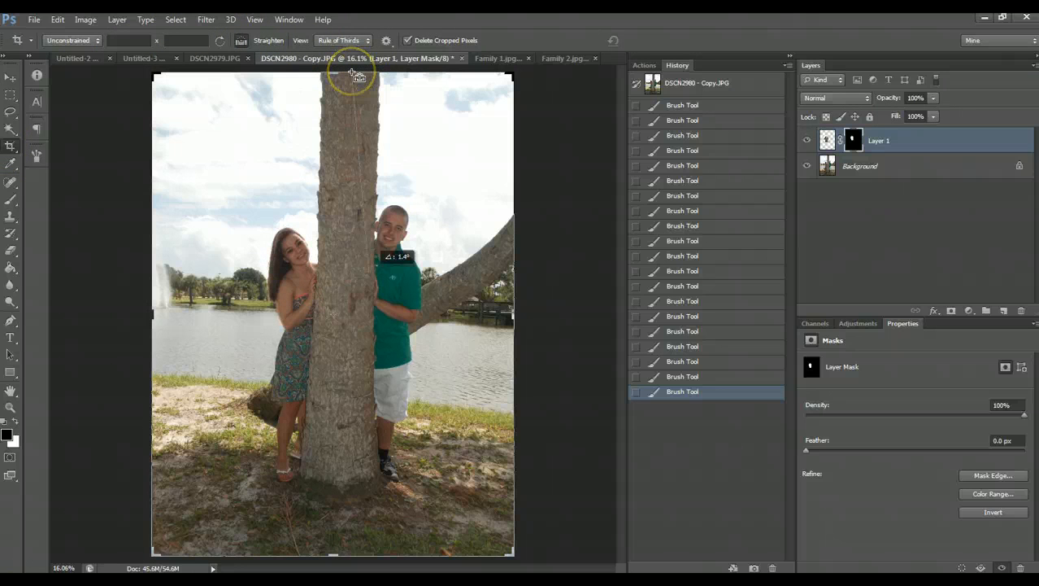
drag(353, 74, 340, 558)
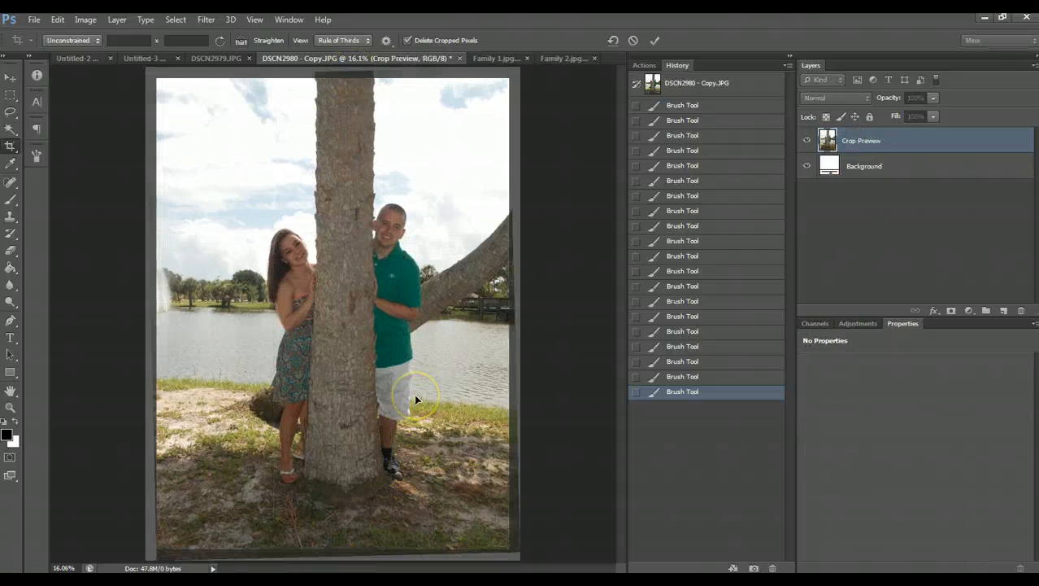
key(Return)
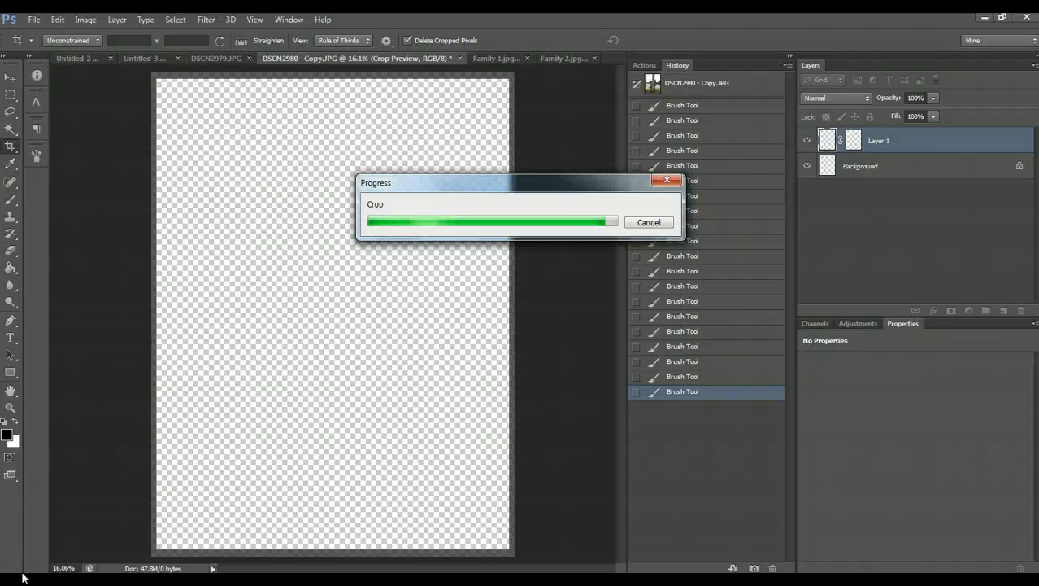
Step: Run the Warm and Clean action from Workflow Wonders and compare the photo with and without the resulting layer group
click(645, 66)
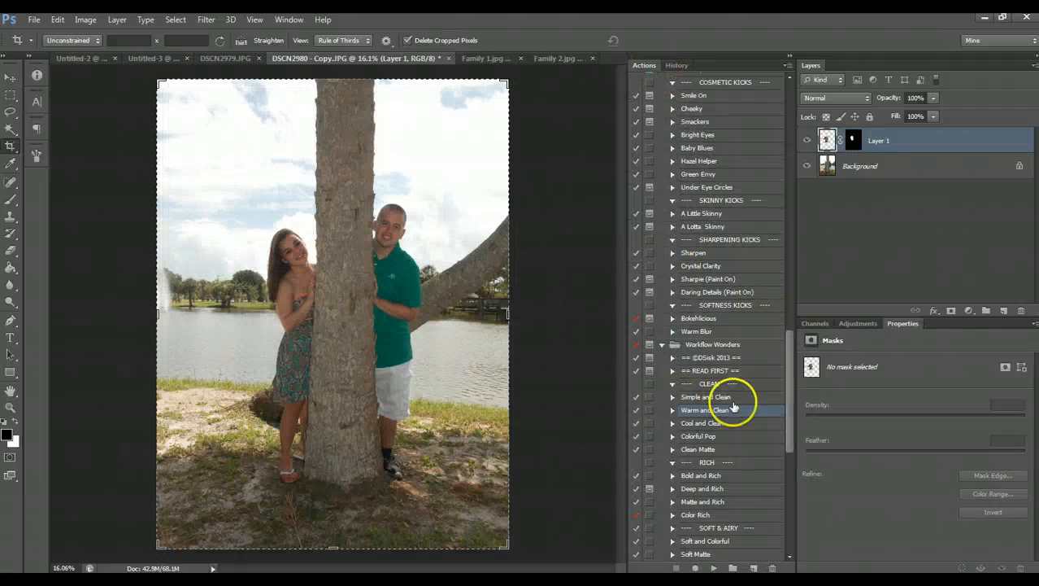
scroll(736, 420, down, 2)
click(713, 568)
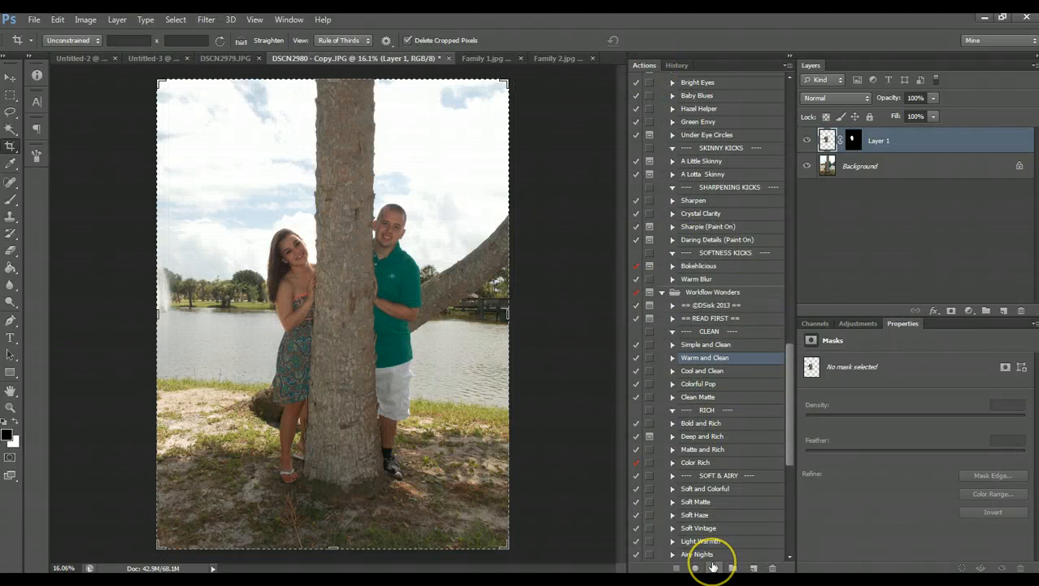
scroll(719, 498, down, 3)
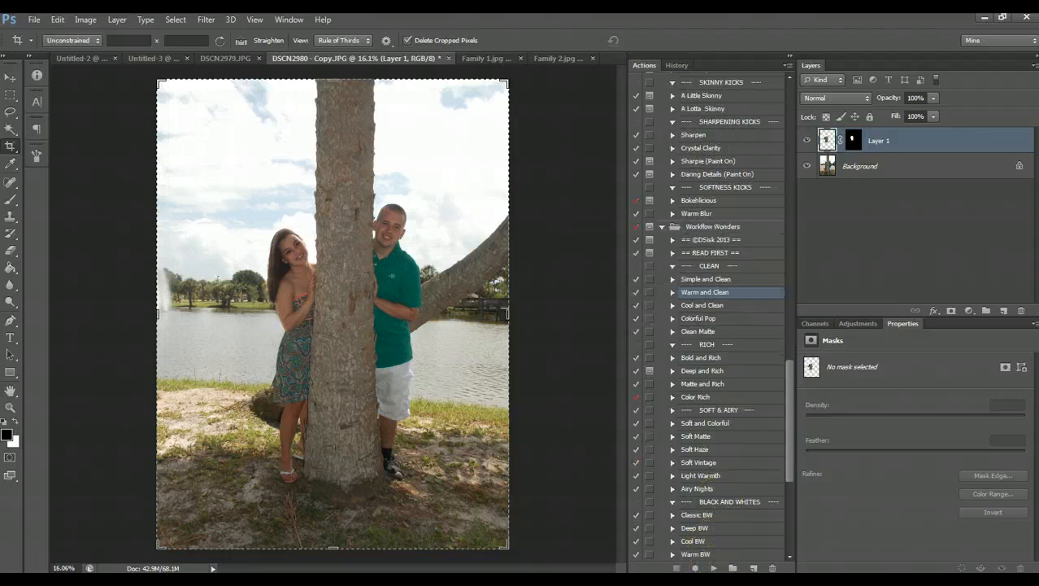
click(714, 568)
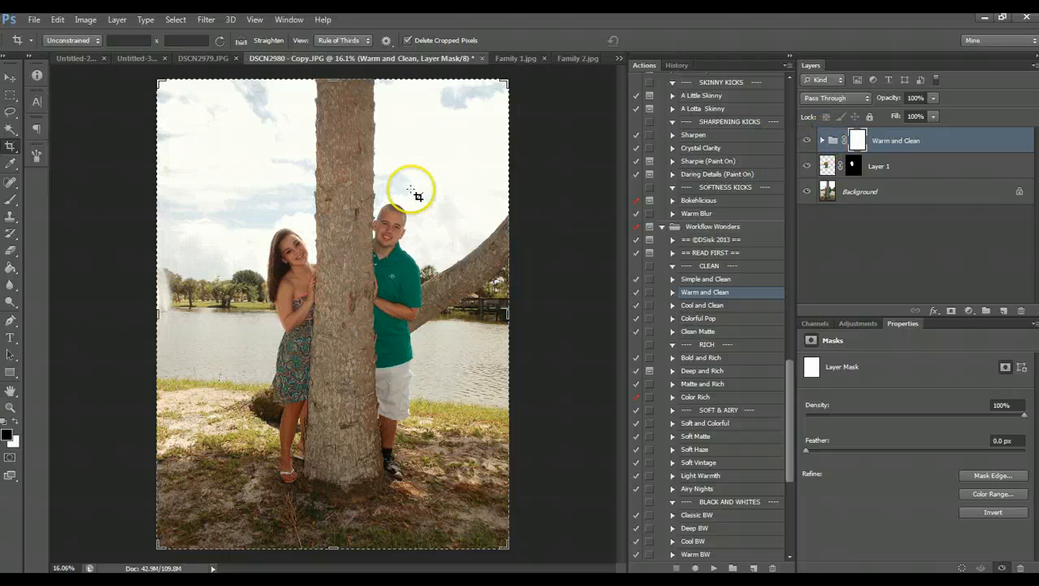
click(805, 141)
click(806, 141)
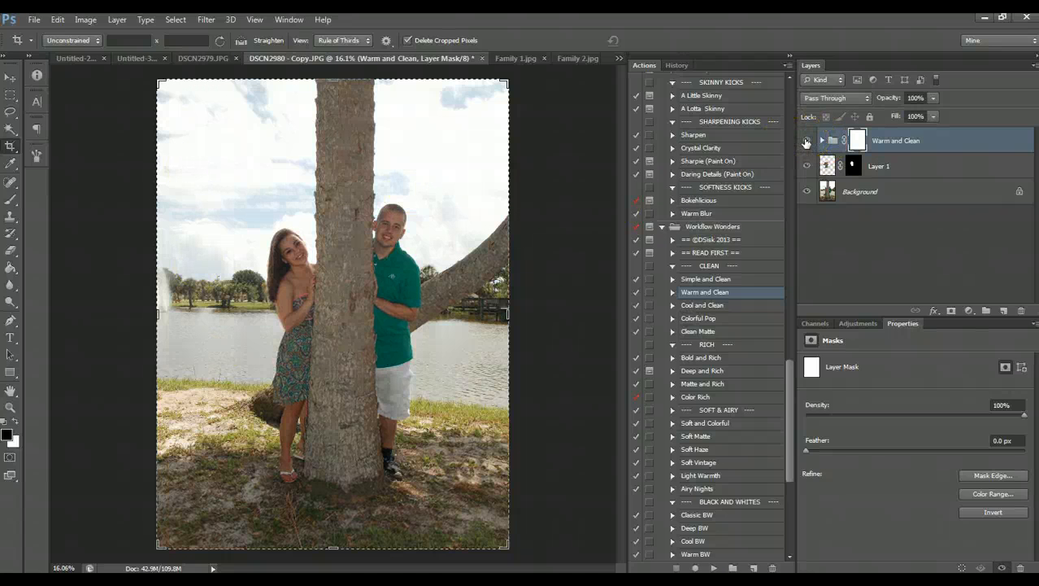
Step: Expand the Warm and Clean group and hide its Warm and Clean Sharpen layer
click(822, 141)
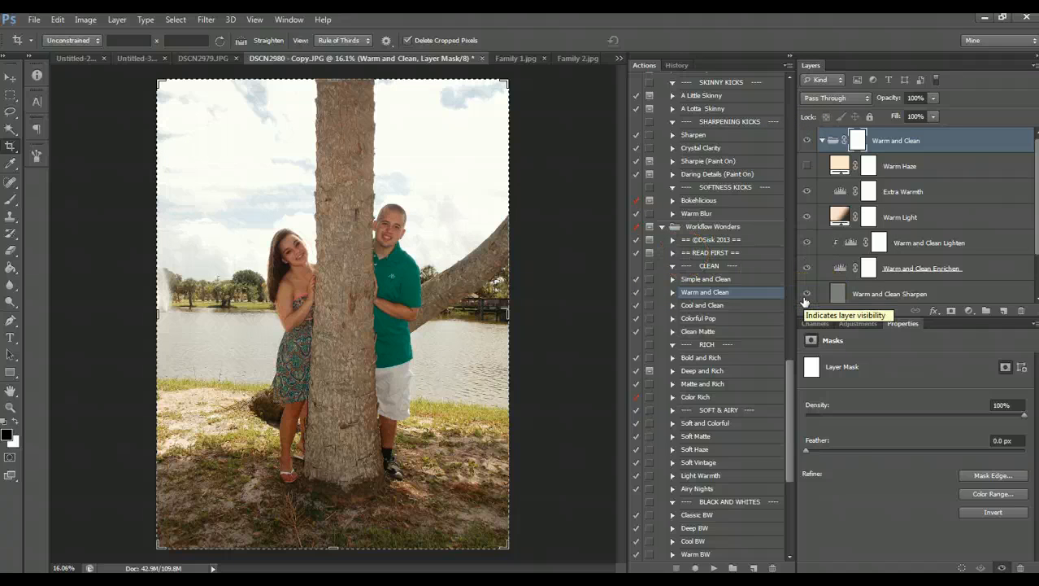
scroll(868, 239, down, 2)
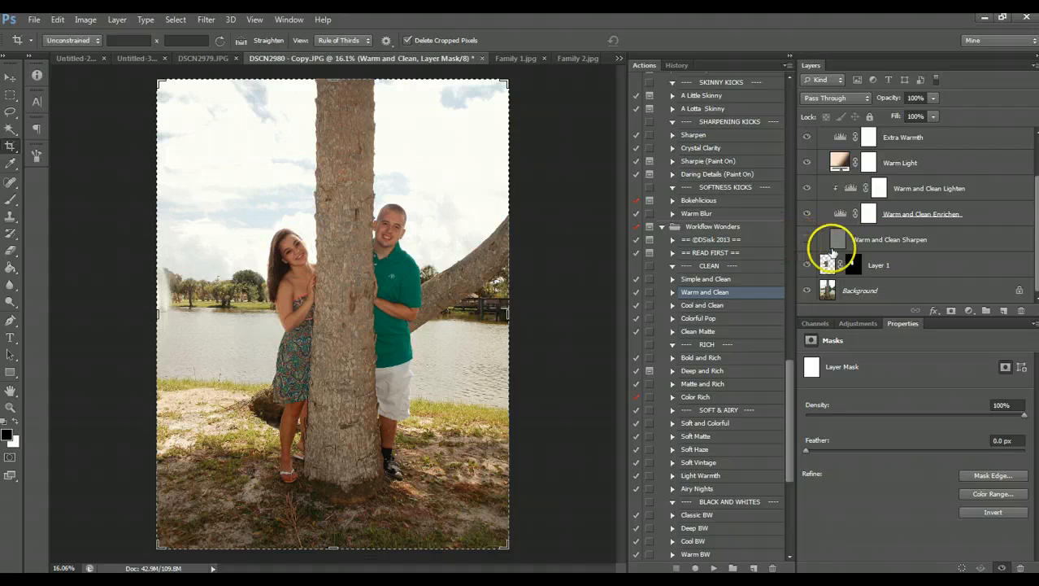
scroll(835, 232, up, 2)
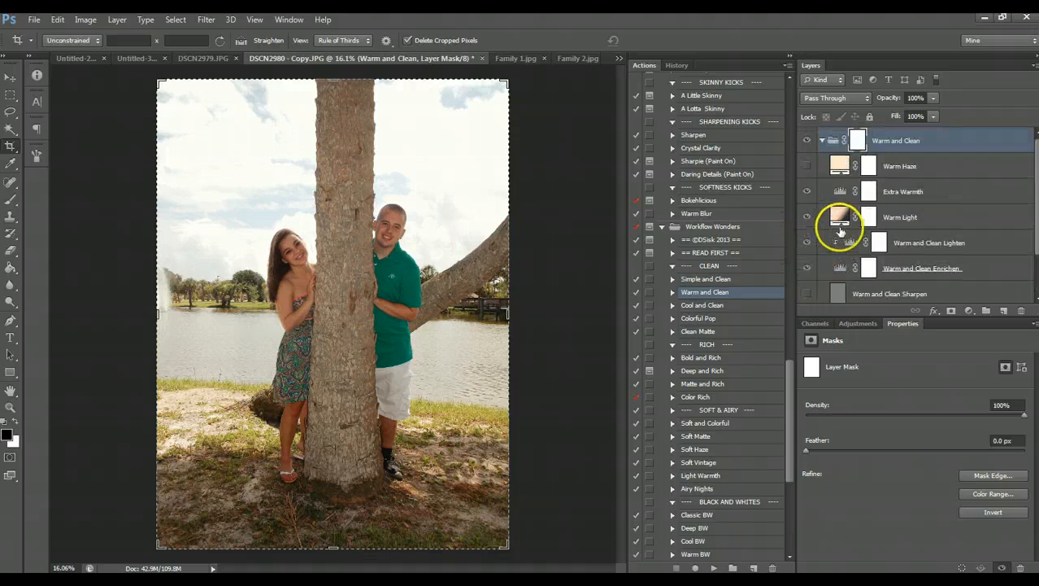
Step: Show the Warm Haze layer at 6% opacity, collapse the Warm and Clean group and compare the photo with and without it
click(895, 161)
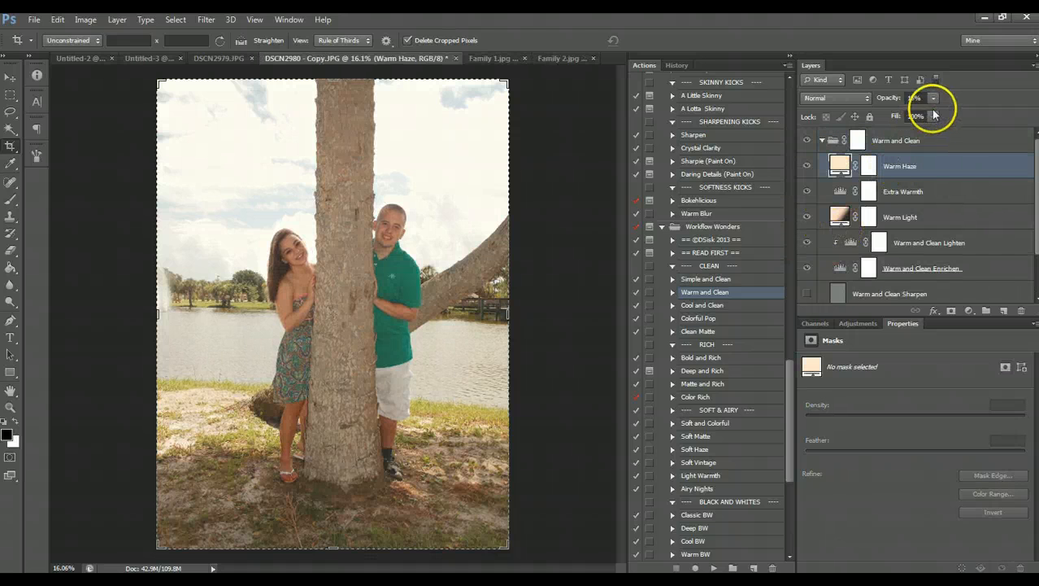
click(934, 97)
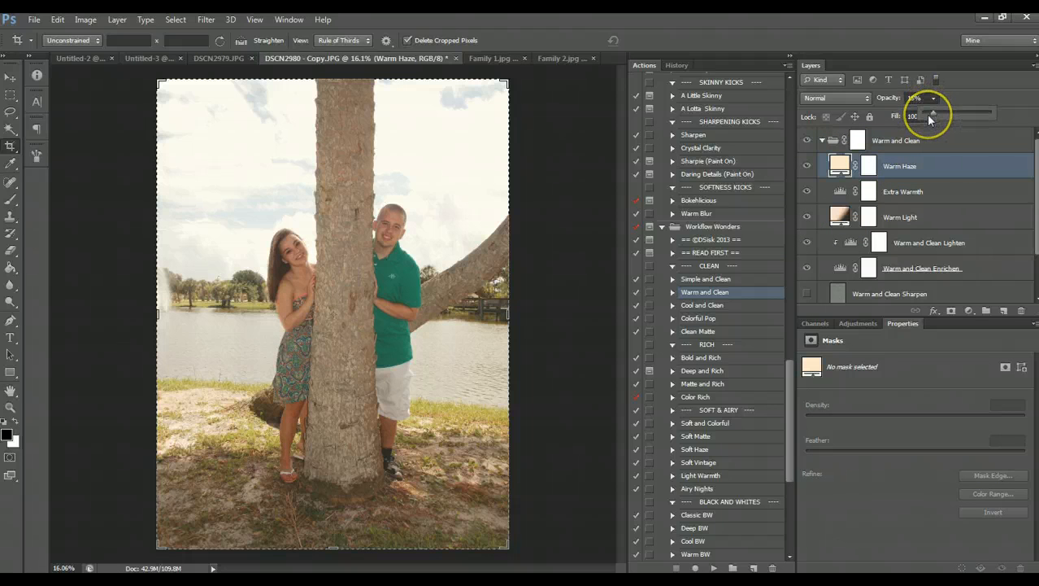
drag(928, 117, 926, 115)
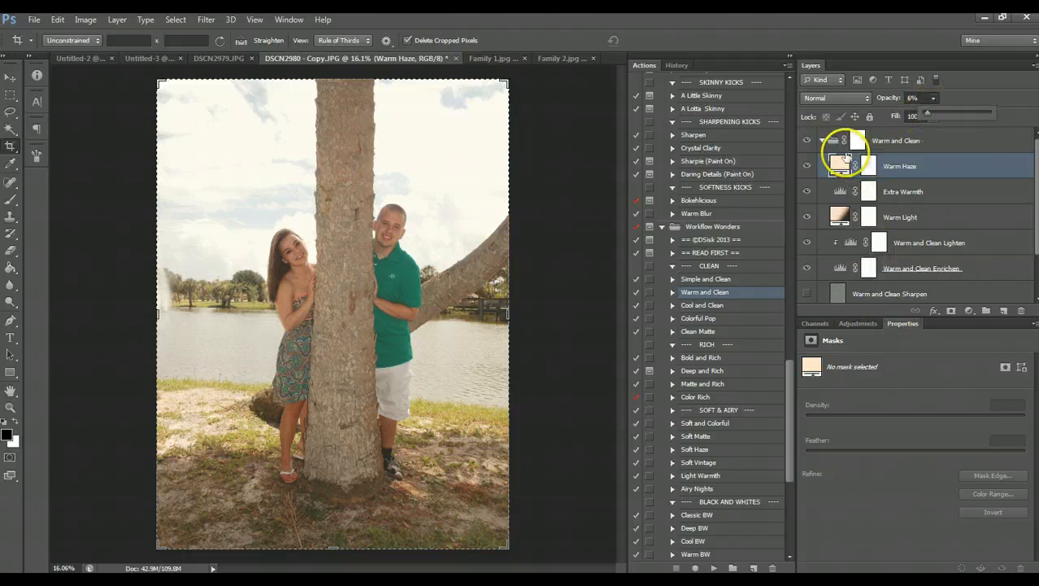
click(823, 139)
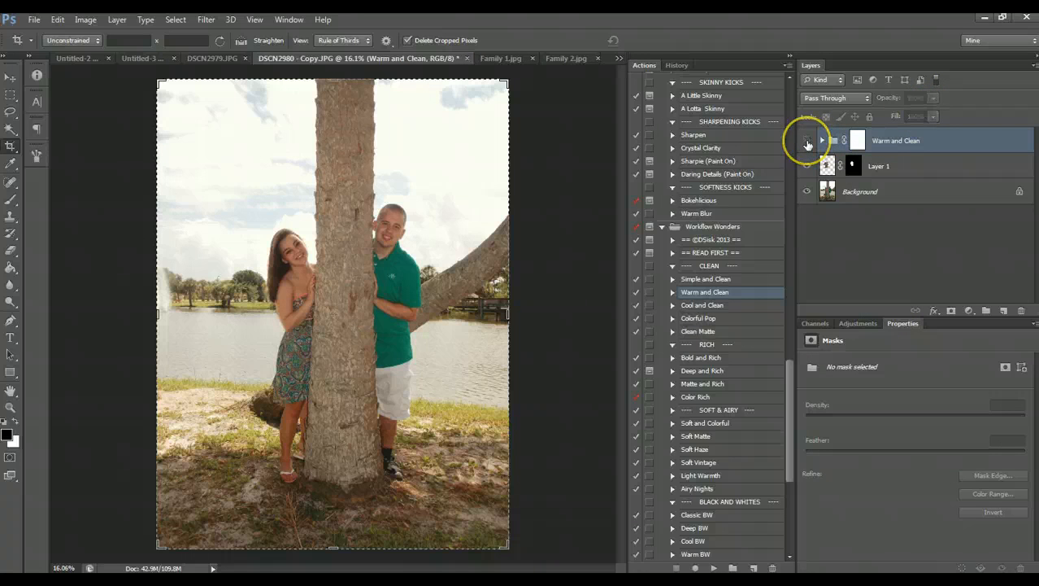
click(807, 141)
click(807, 141)
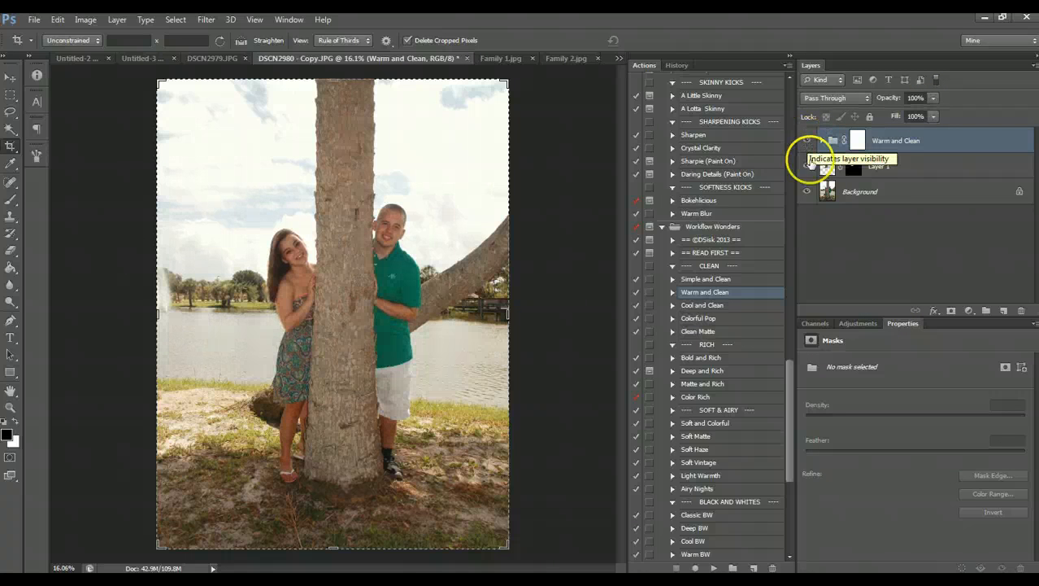
Step: Select the Background layer and start placing a file, browsing to the inner SKY OVERLAYS folder under DSisk Shop's OVERLAYS folder
click(866, 190)
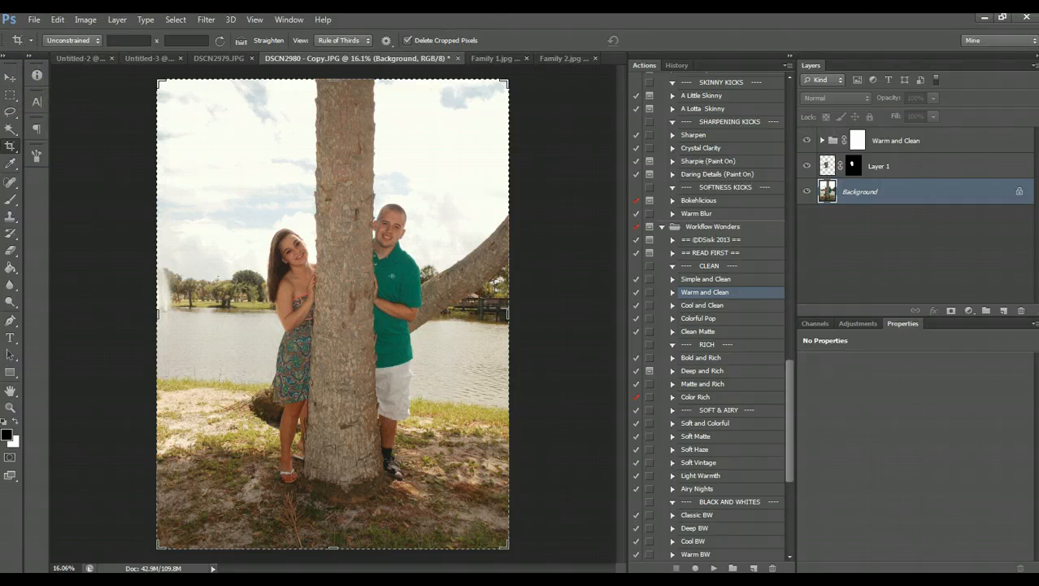
click(34, 22)
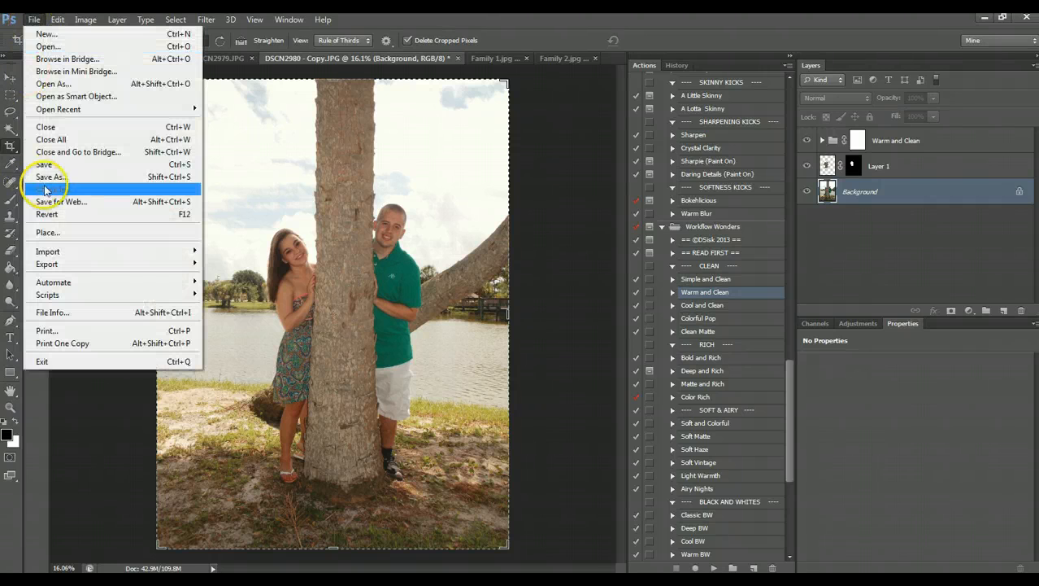
click(56, 233)
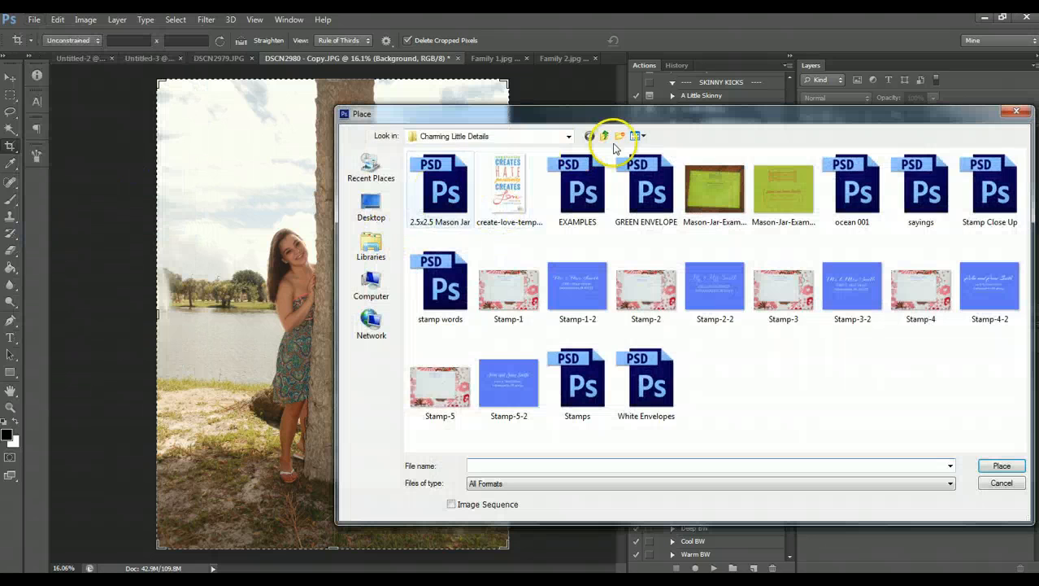
click(605, 139)
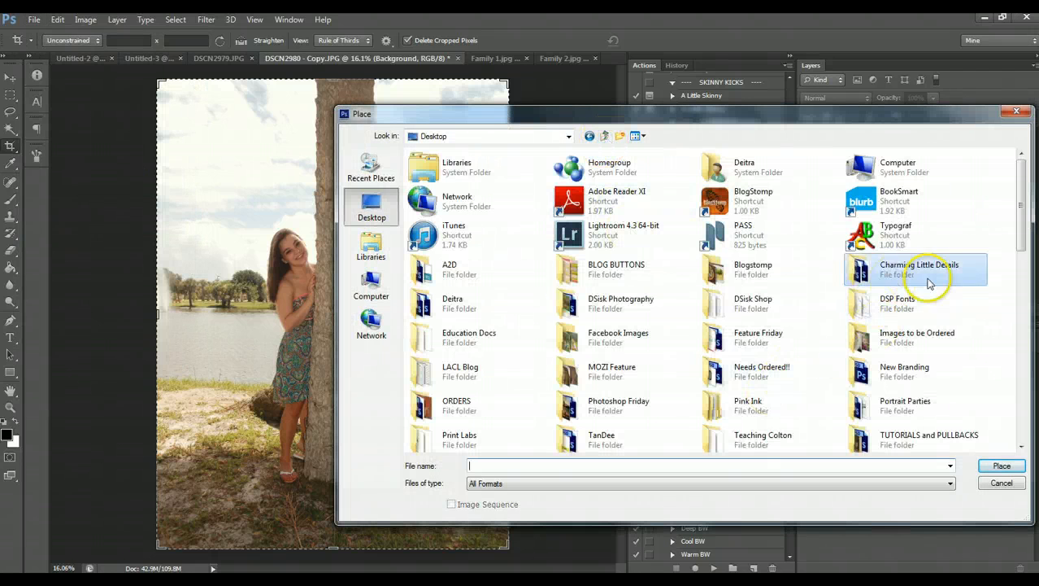
click(732, 307)
double_click(731, 307)
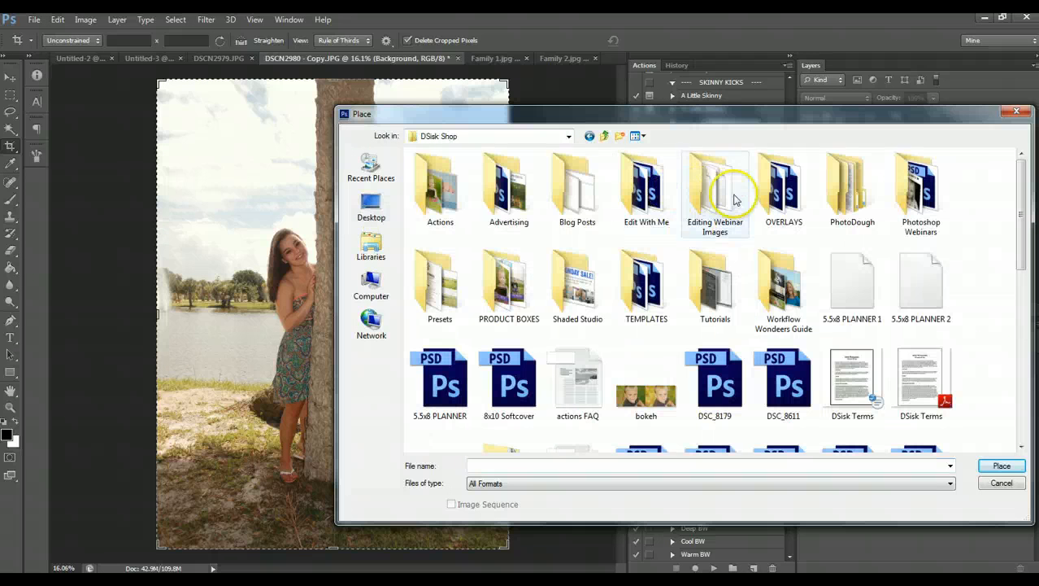
double_click(773, 189)
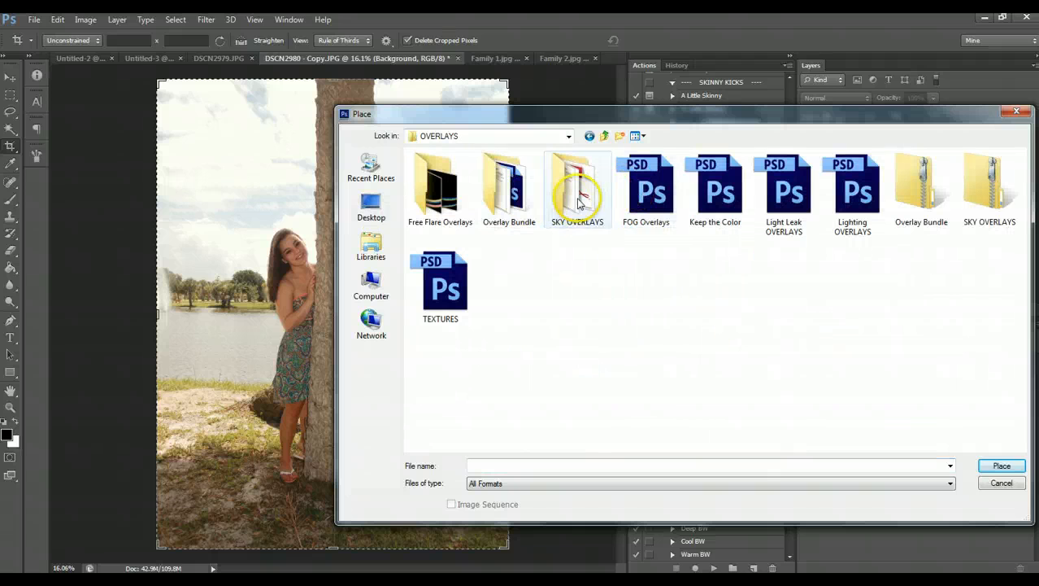
double_click(587, 207)
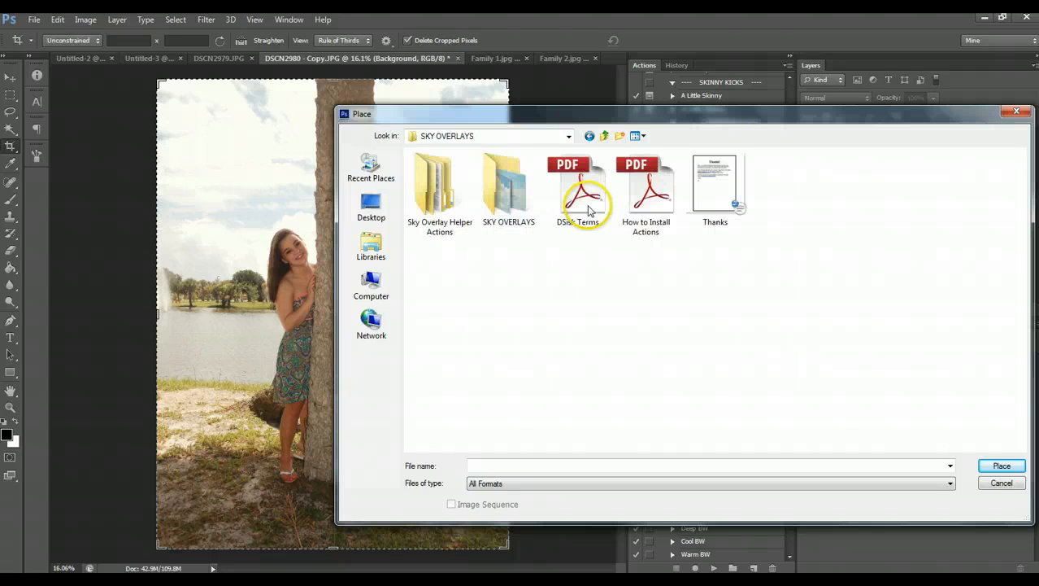
double_click(496, 214)
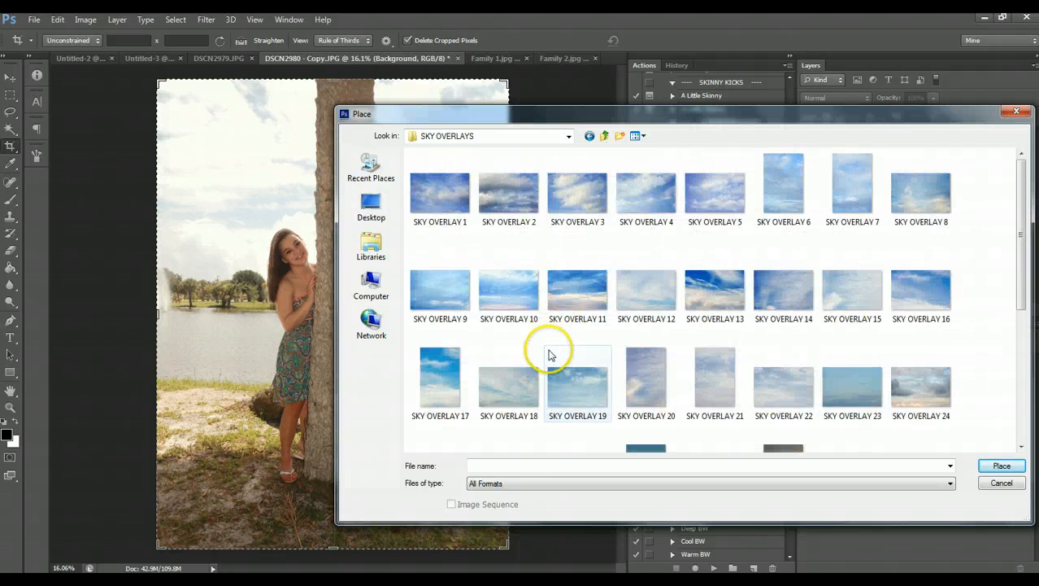
Step: Browse the sky images and place SKY OVERLAY 4 in the photo
scroll(553, 348, down, 5)
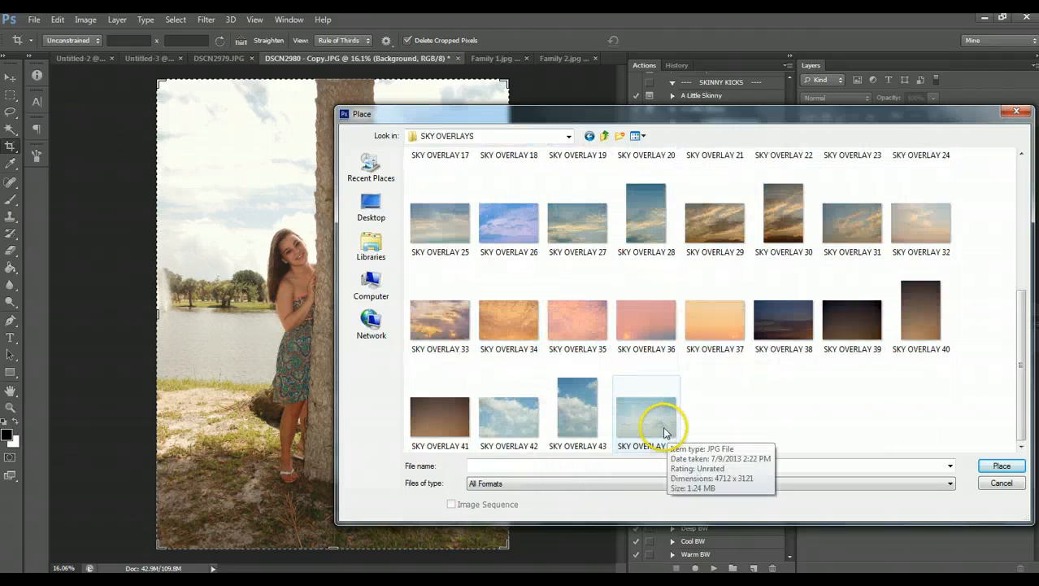
scroll(663, 430, up, 3)
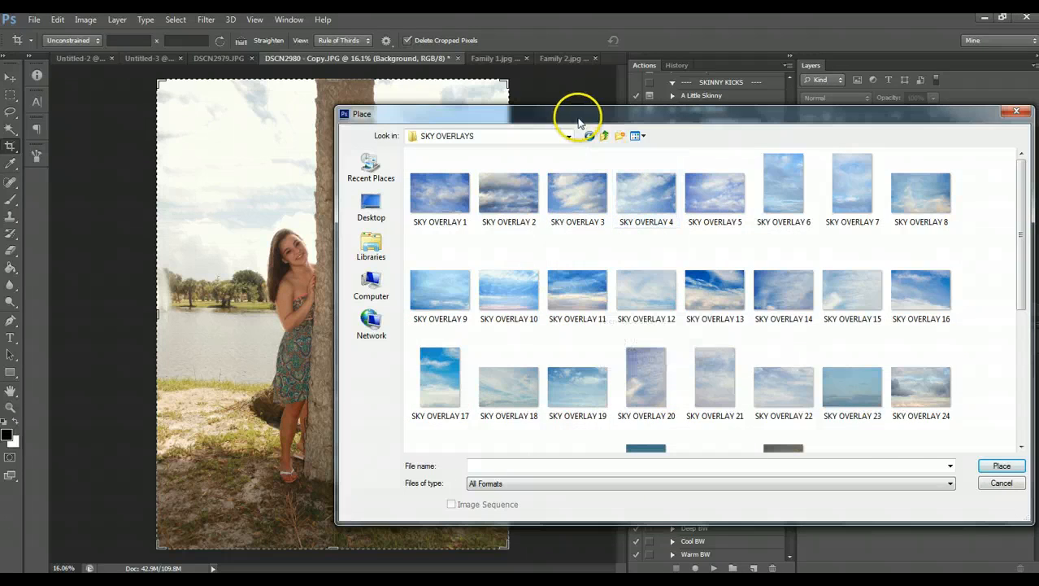
drag(575, 112, 509, 144)
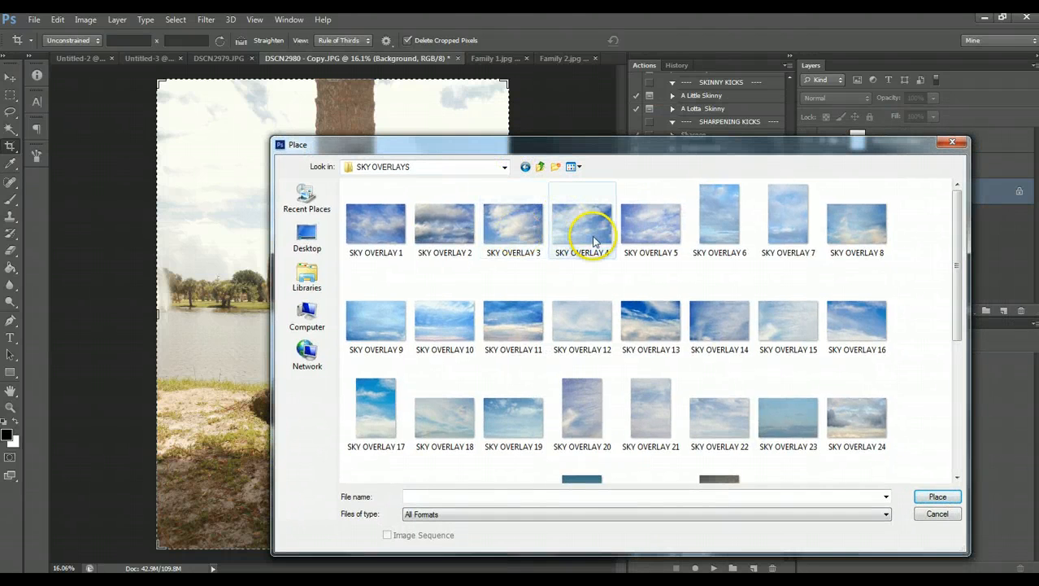
double_click(576, 235)
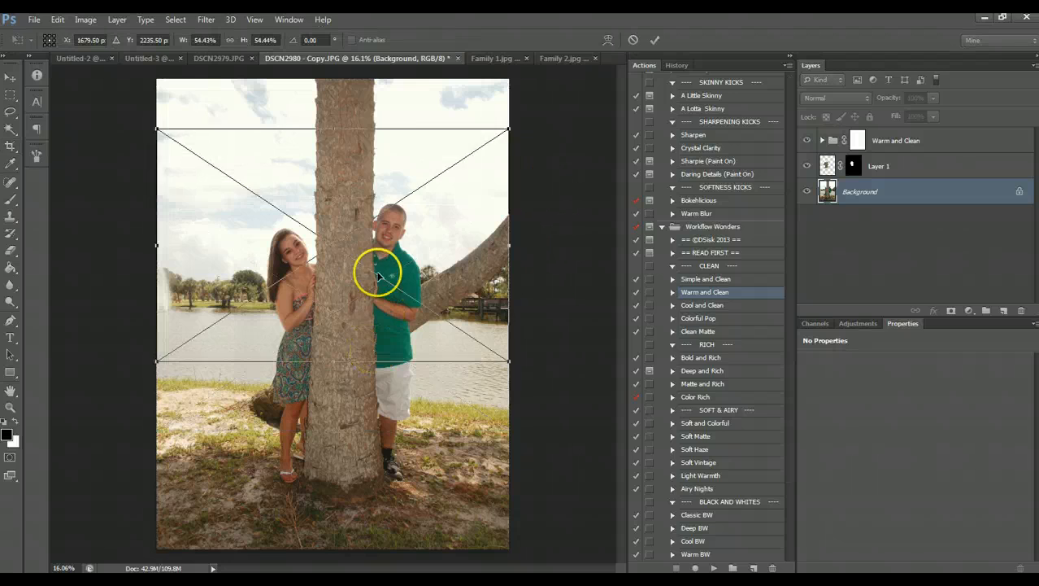
Step: Scale the placed sky proportionally to about 59% and position it over the upper part of the photo
drag(378, 276, 379, 208)
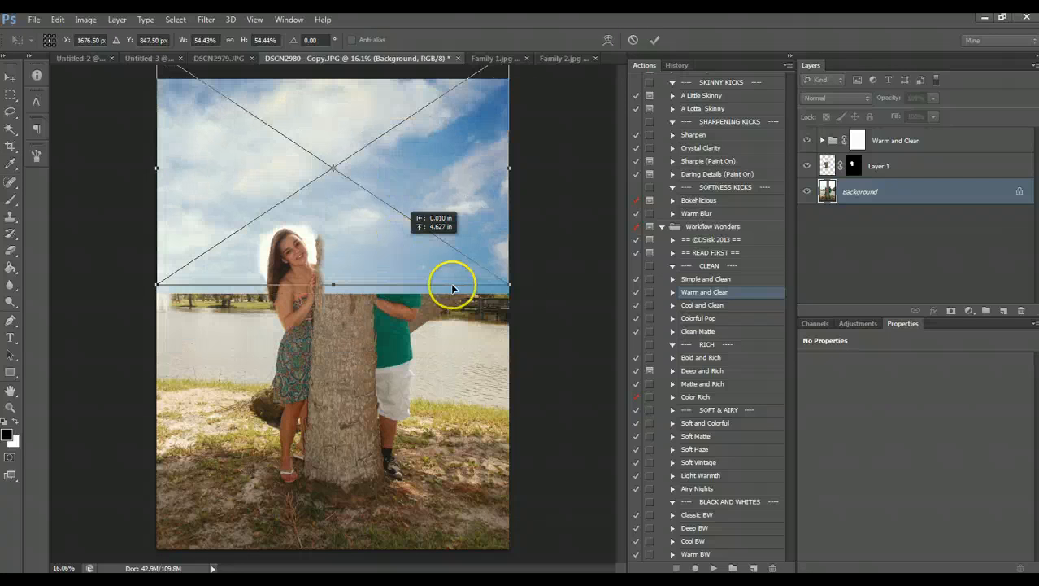
drag(510, 284, 538, 326)
click(230, 40)
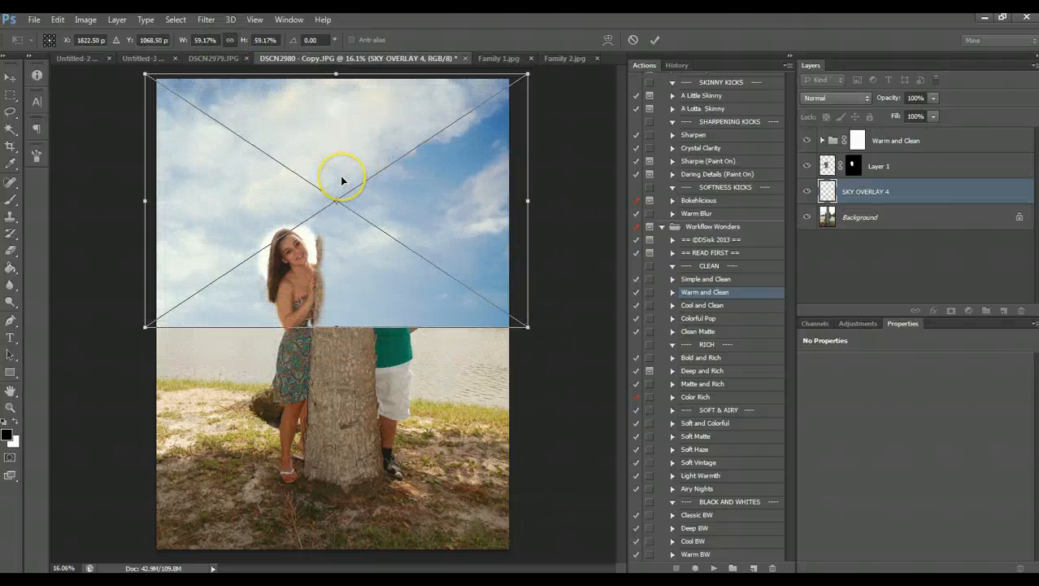
drag(342, 181, 345, 161)
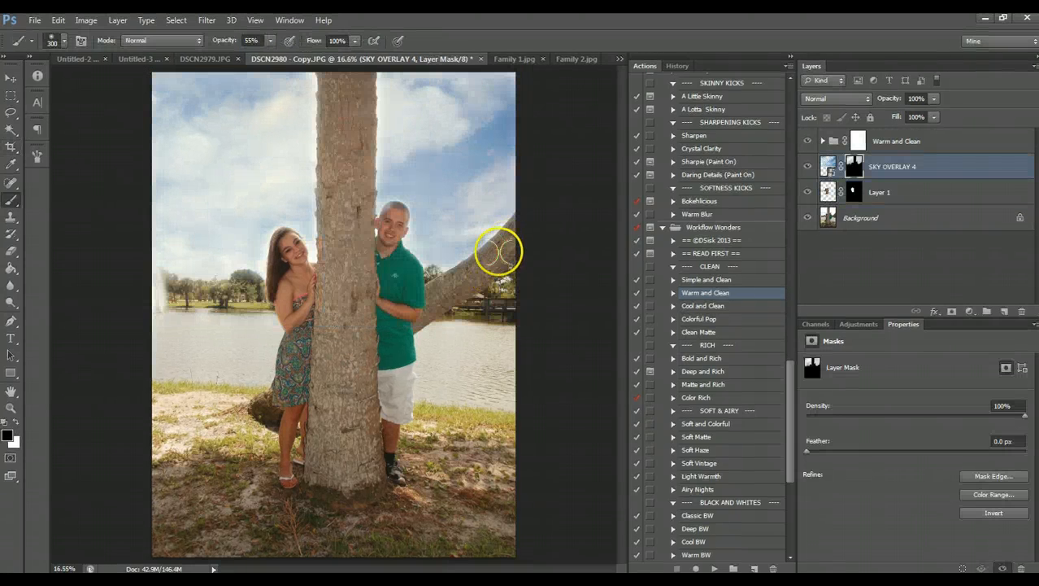
Step: Set the SKY OVERLAY 4 layer's opacity to 75% and show only the Background layer for a before-and-after comparison
click(933, 100)
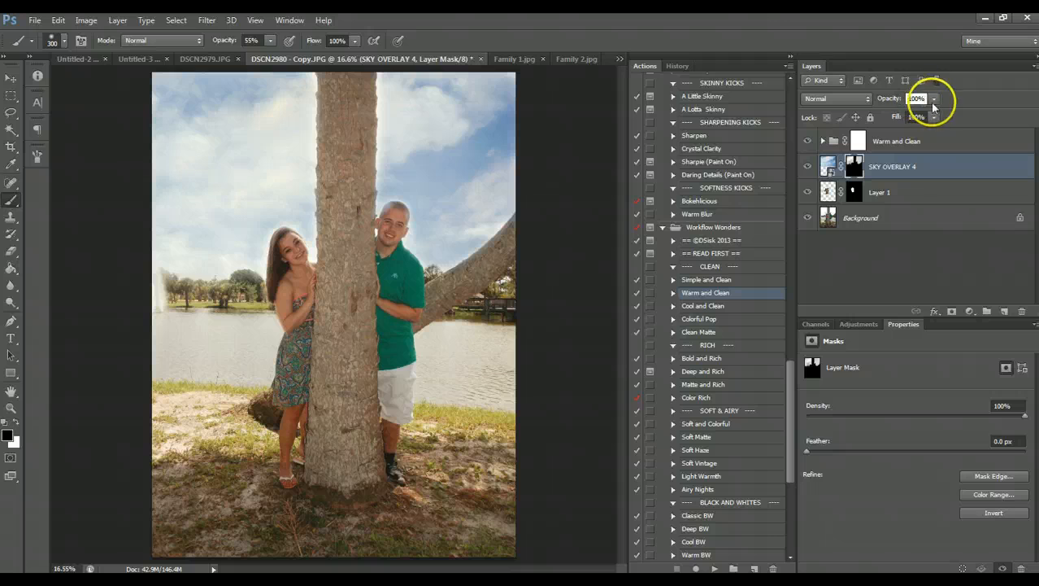
drag(933, 105, 918, 118)
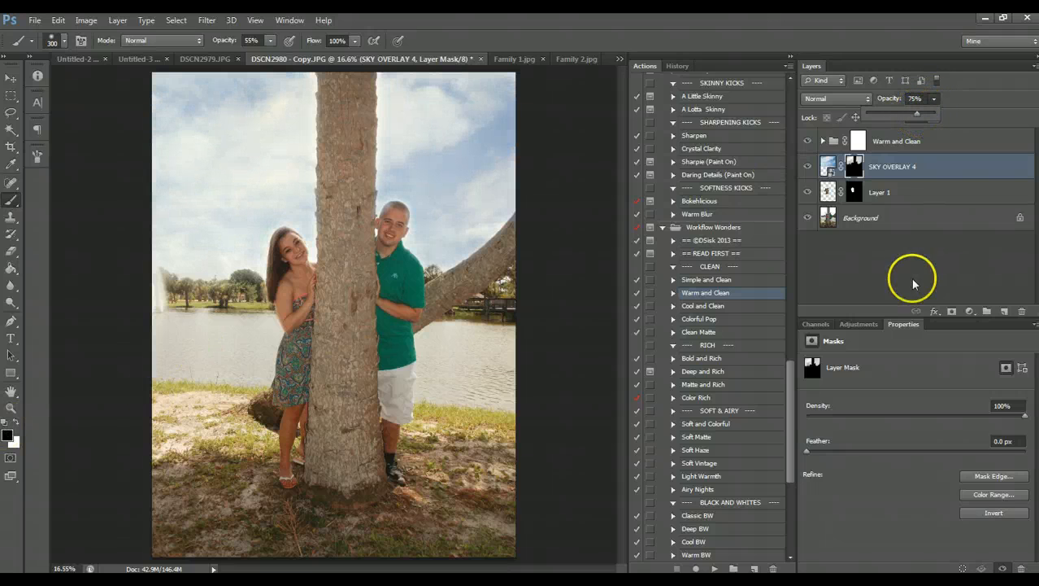
alt+click(808, 218)
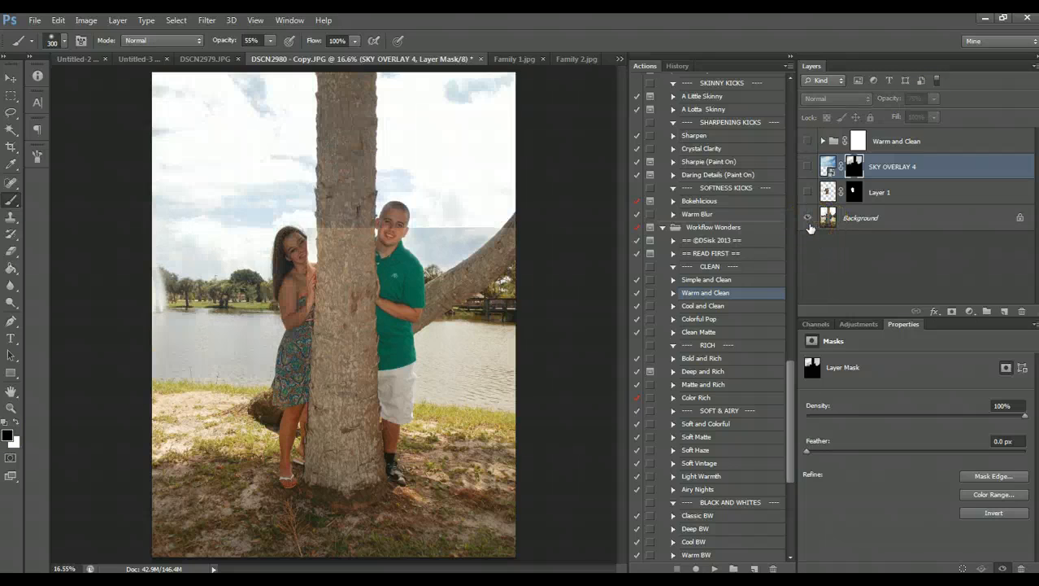
Step: Show all layers of DSCN2980 - Copy.JPG again and switch to the Family 1.jpg photo
alt+click(809, 225)
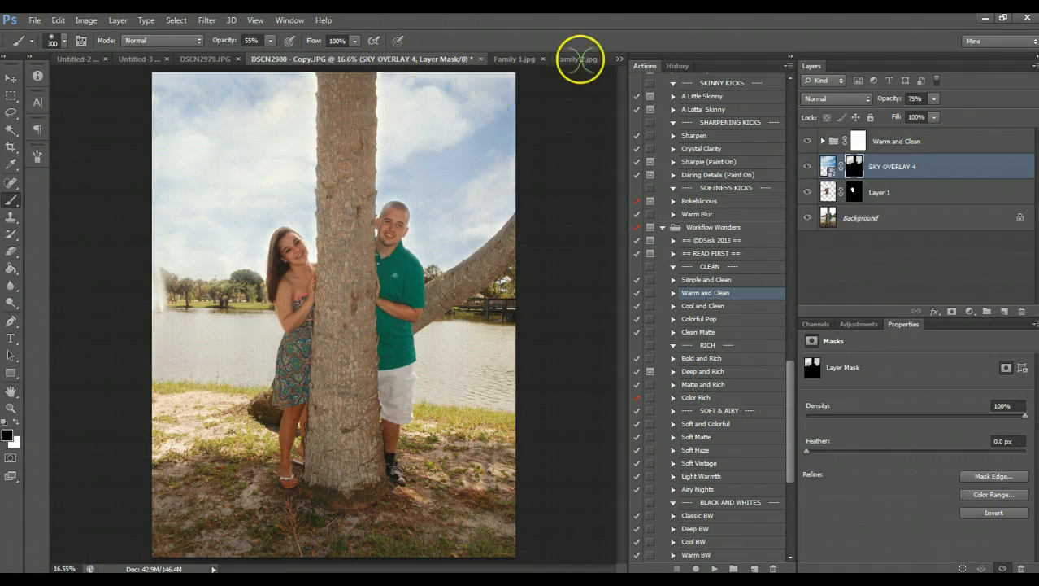
click(519, 59)
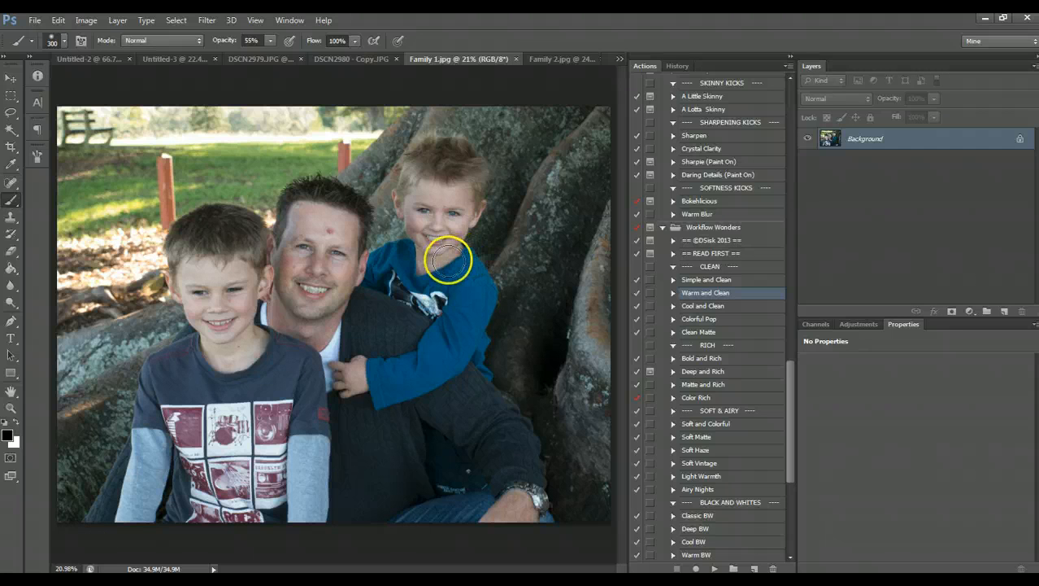
Step: Compare the faces in Family 2.jpg and Family 1.jpg with both photos fitted to the screen
click(553, 61)
click(9, 409)
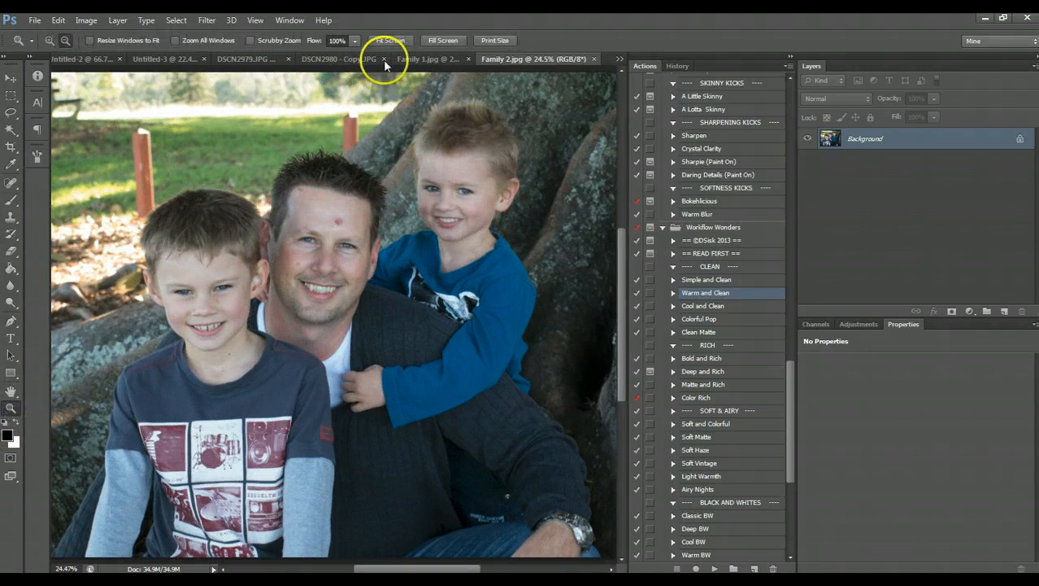
click(392, 40)
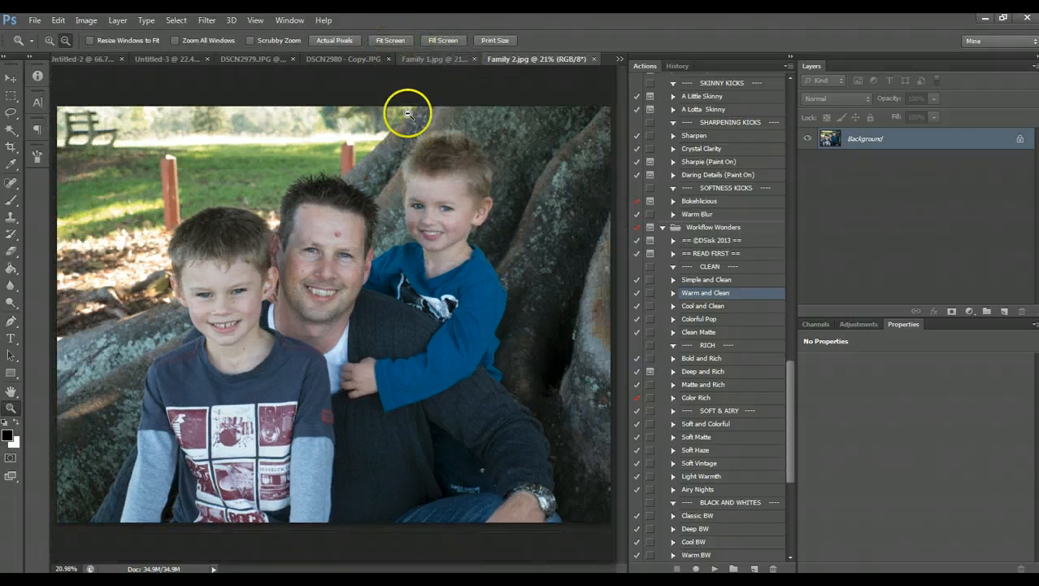
click(431, 65)
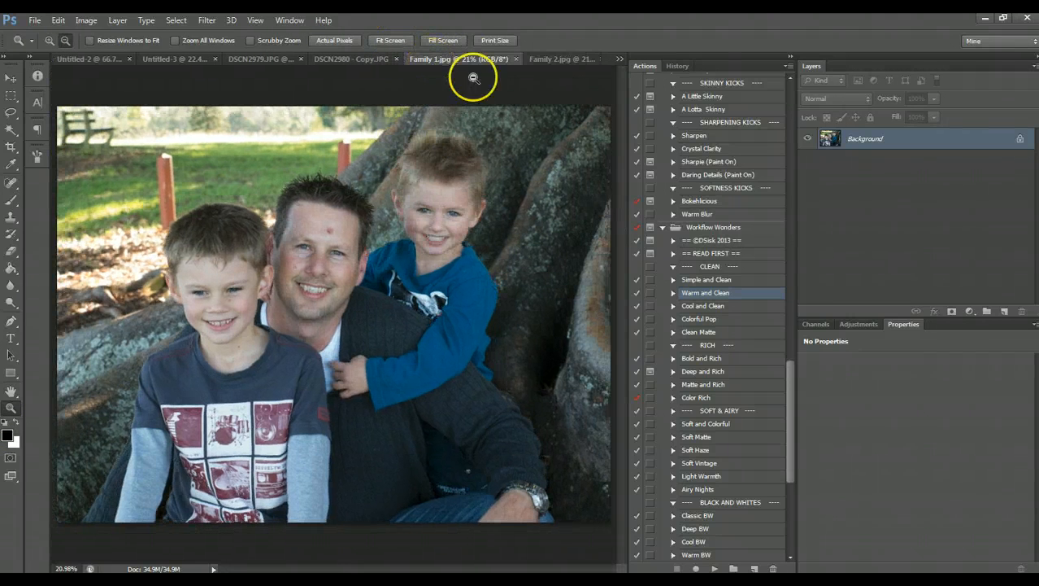
click(557, 58)
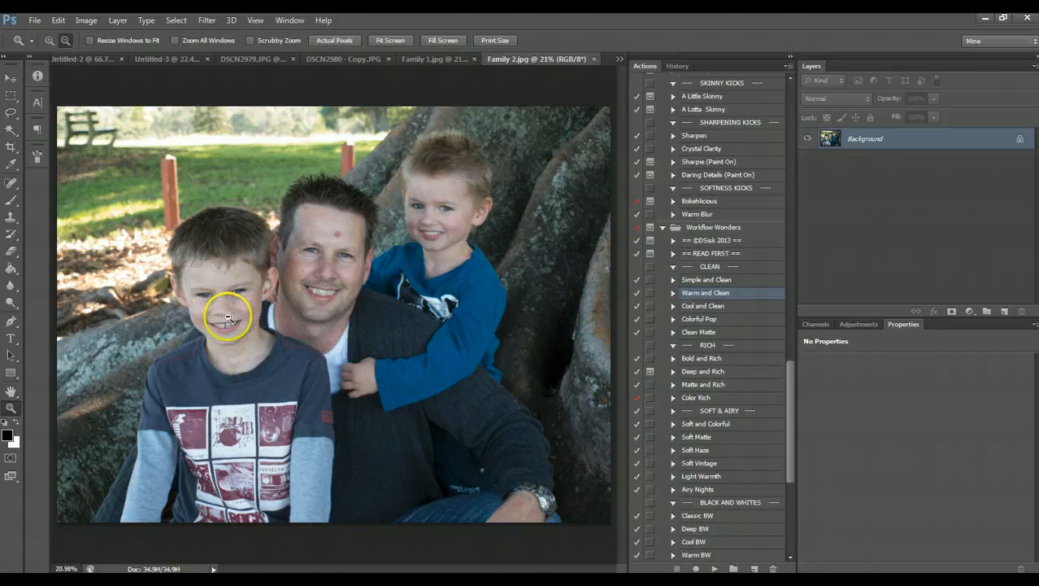
click(439, 59)
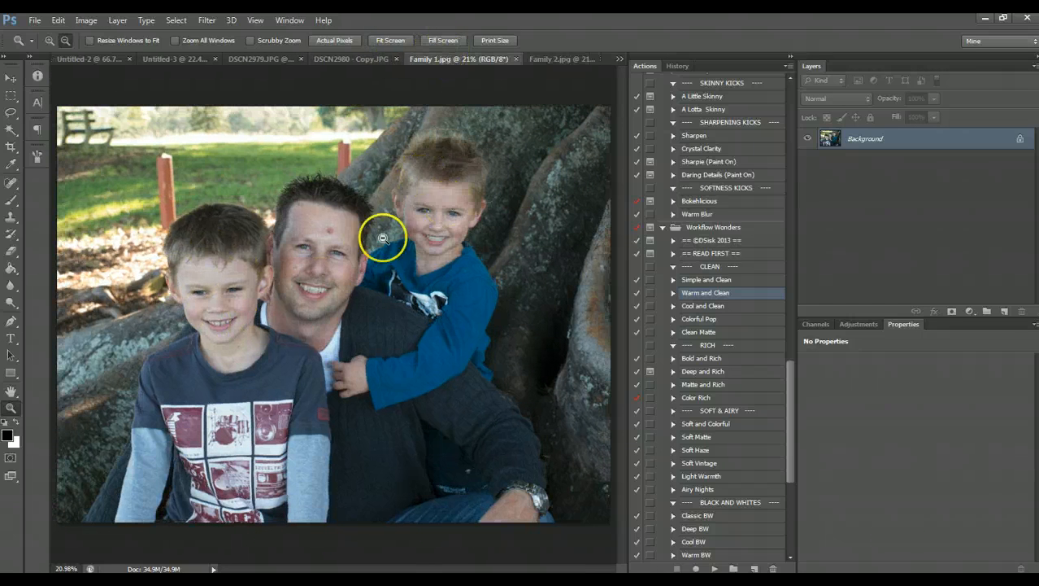
click(553, 57)
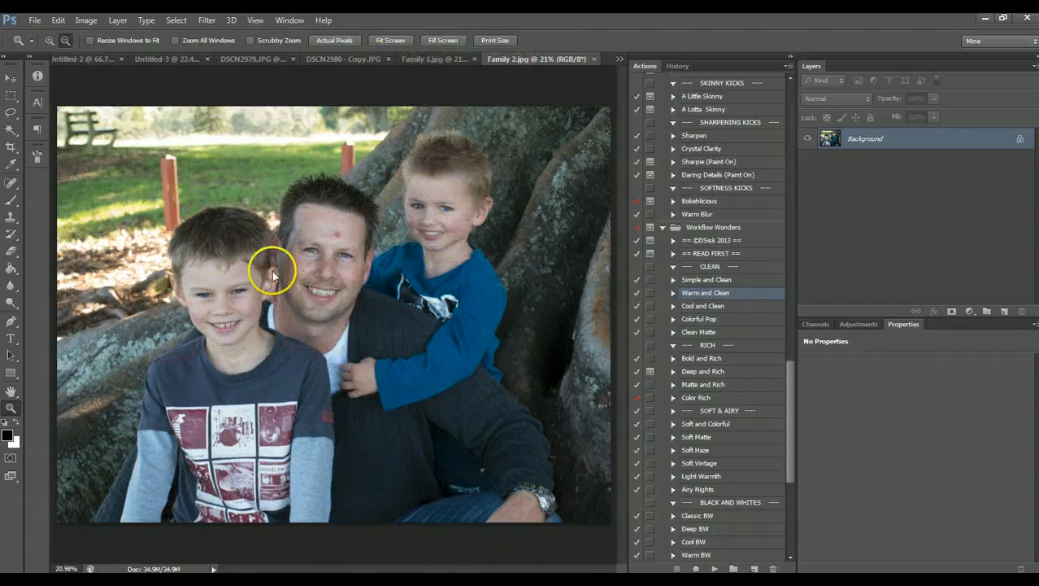
Step: Lasso the older boy's head down to his upper shirt in Family 2.jpg and paste the copied area into Family 1.jpg
click(9, 112)
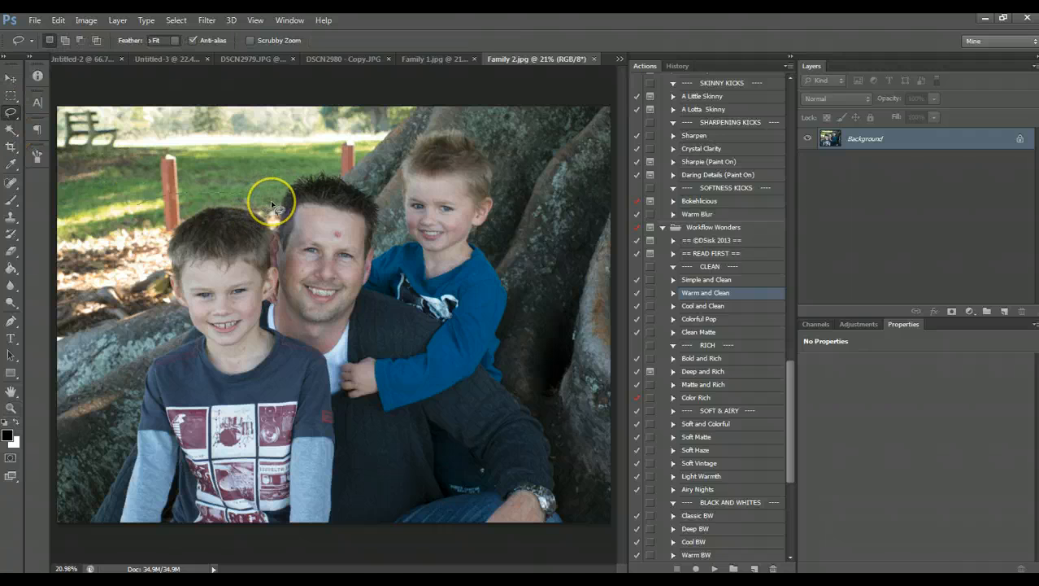
mouse_move(272, 205)
mouse_down()
mouse_move(284, 383)
mouse_move(299, 334)
mouse_move(302, 236)
mouse_up()
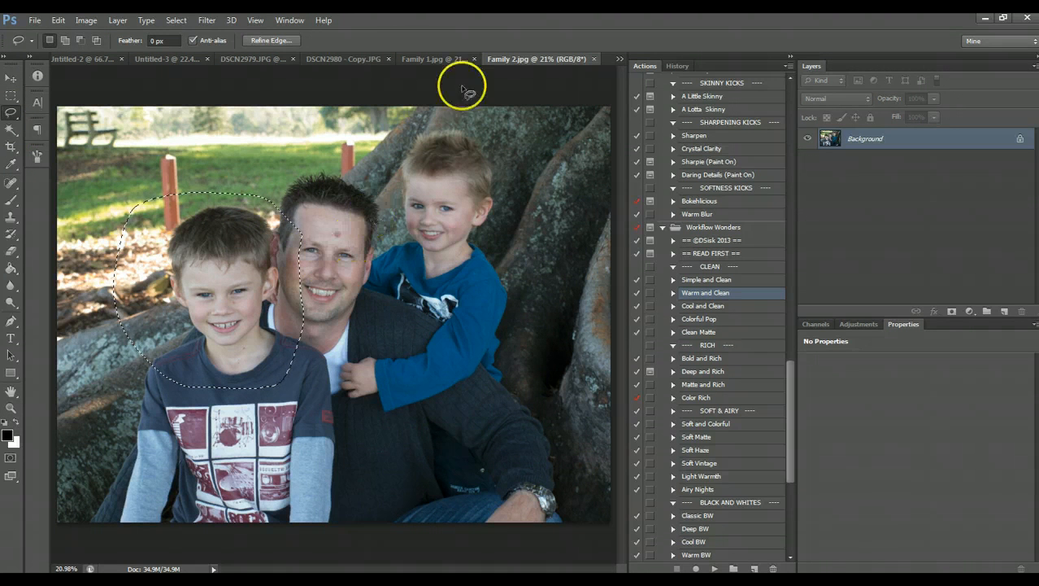
click(418, 59)
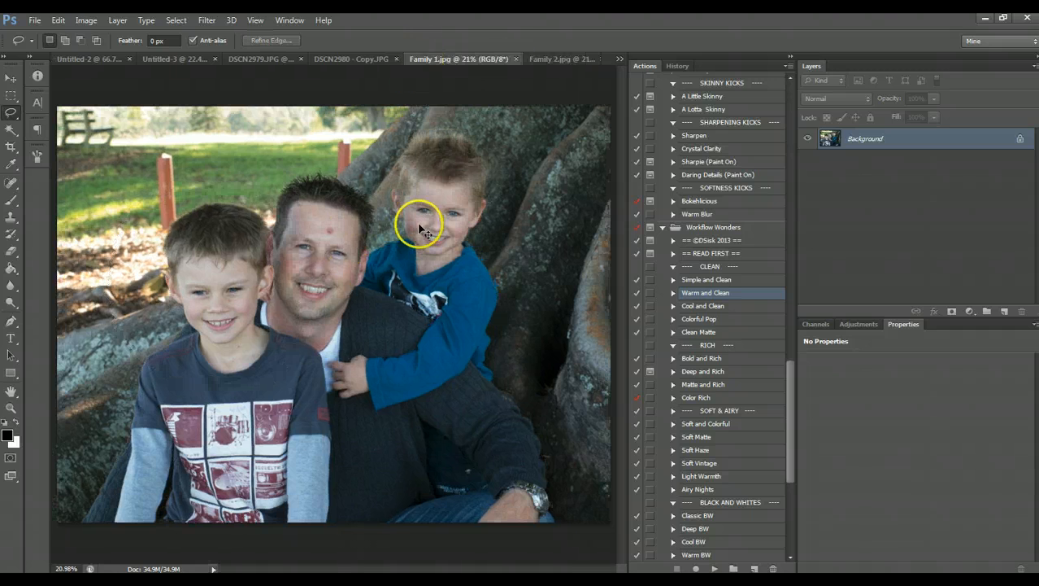
key(ctrl+v)
Step: Move the pasted head roughly over the older boy in Family 1.jpg and lower Layer 1's opacity to 66%
click(11, 77)
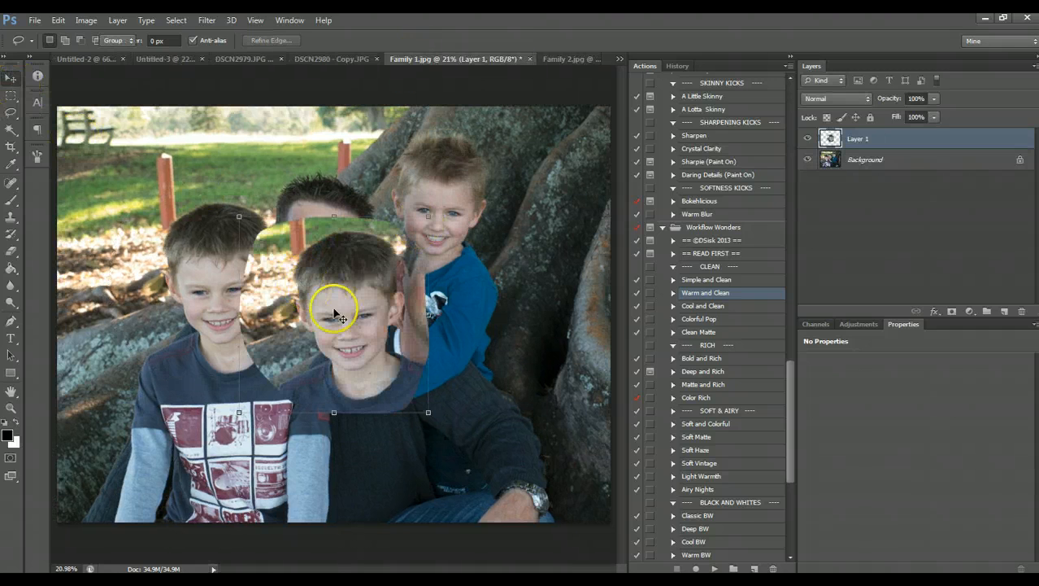
drag(386, 376, 246, 358)
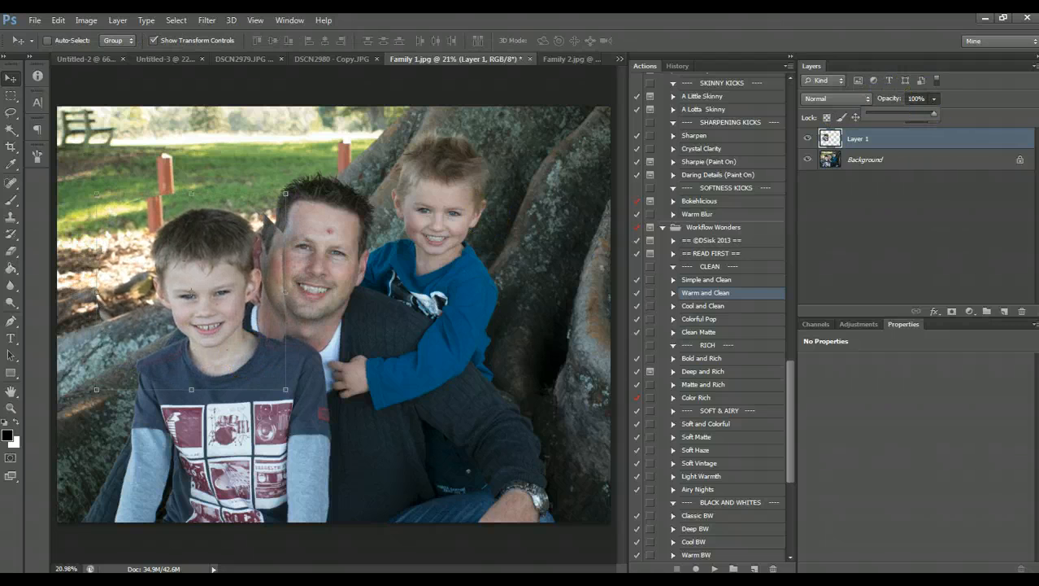
click(12, 408)
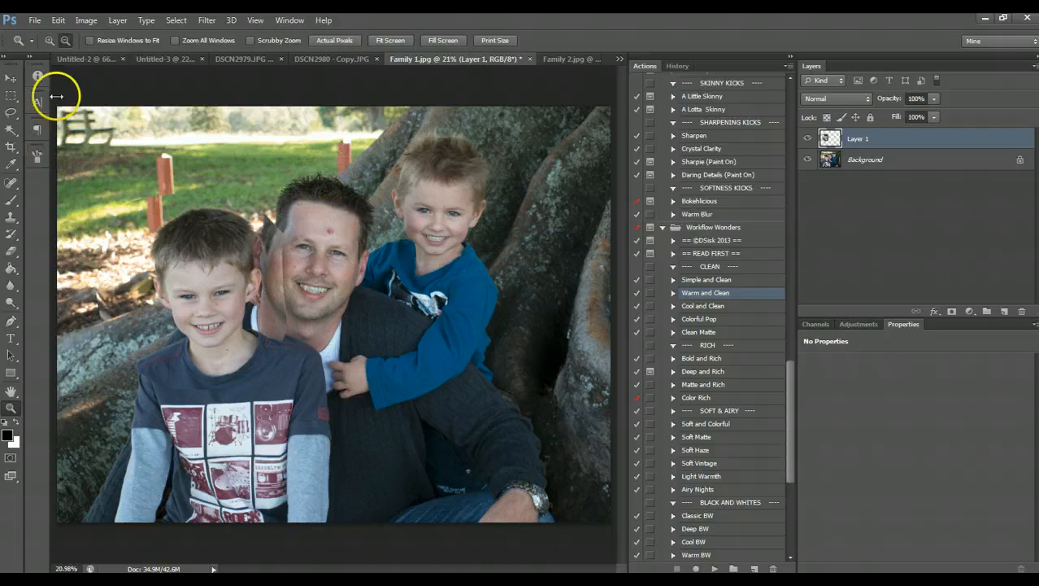
click(48, 43)
drag(328, 173, 105, 406)
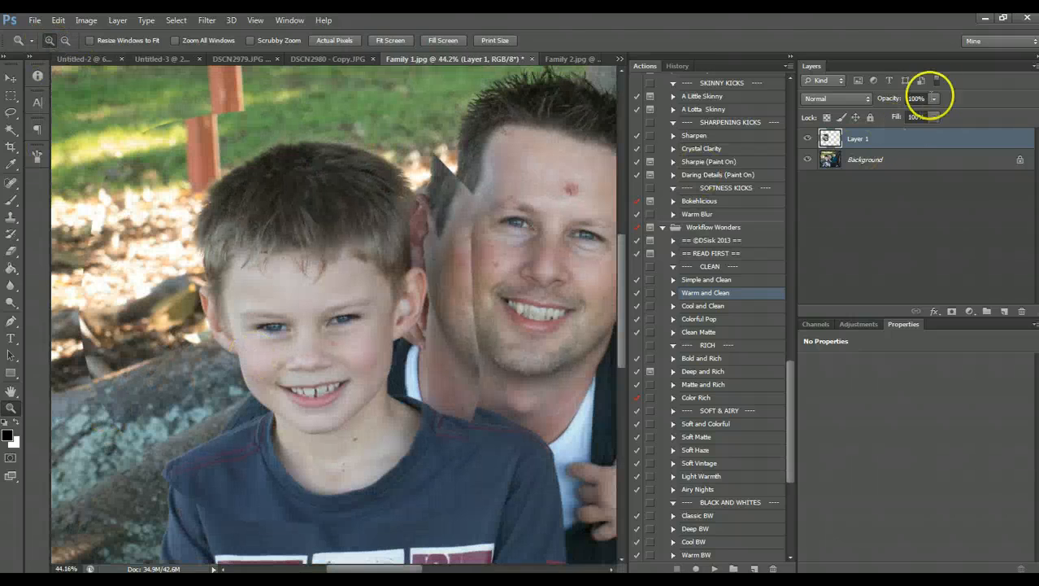
click(933, 99)
drag(912, 116, 912, 118)
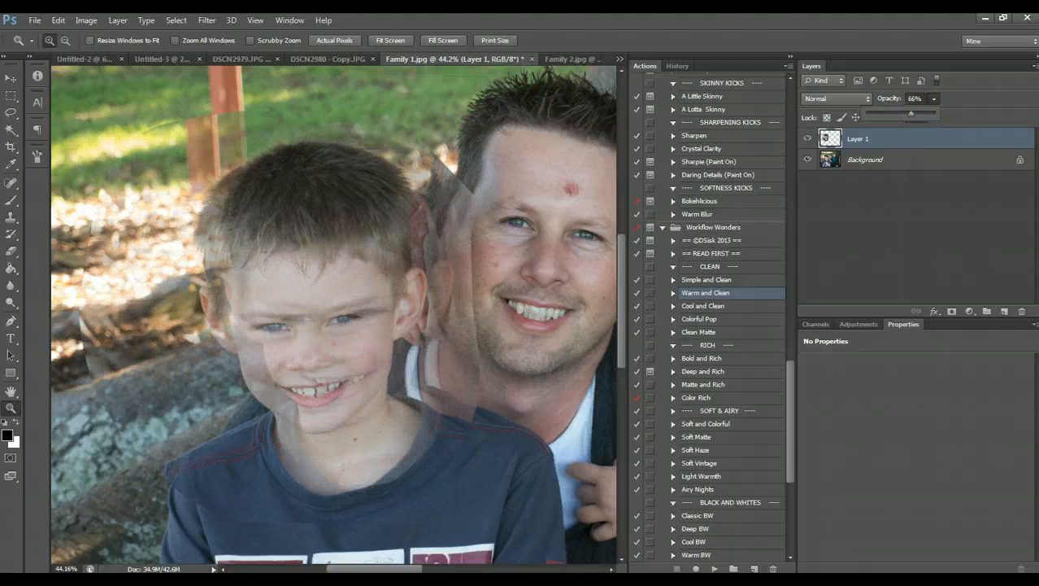
Step: Align the semi-transparent pasted head precisely with the boy's head and shirt on the Background layer
click(12, 77)
drag(321, 302, 397, 325)
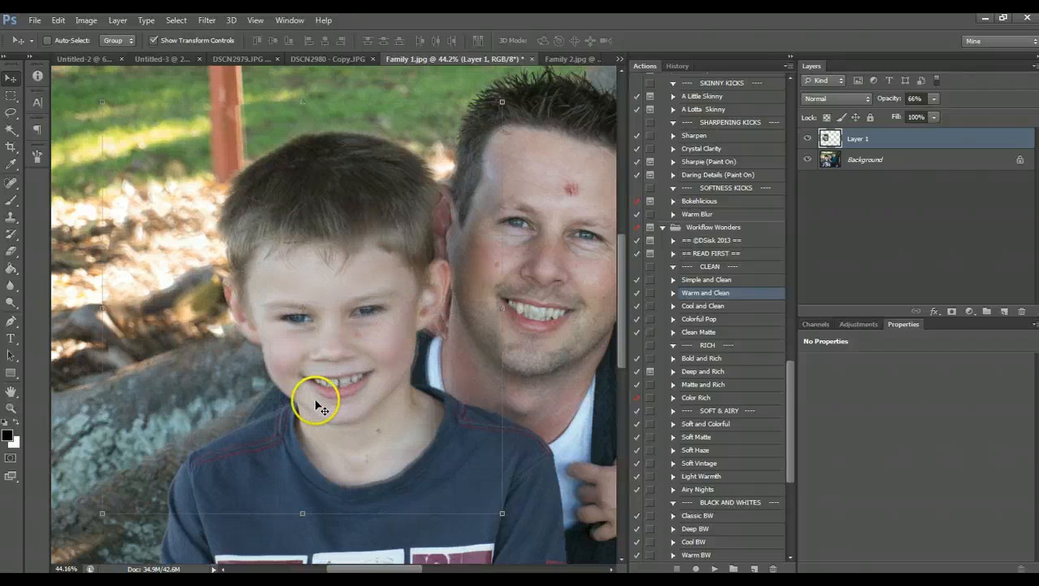
drag(317, 404, 314, 400)
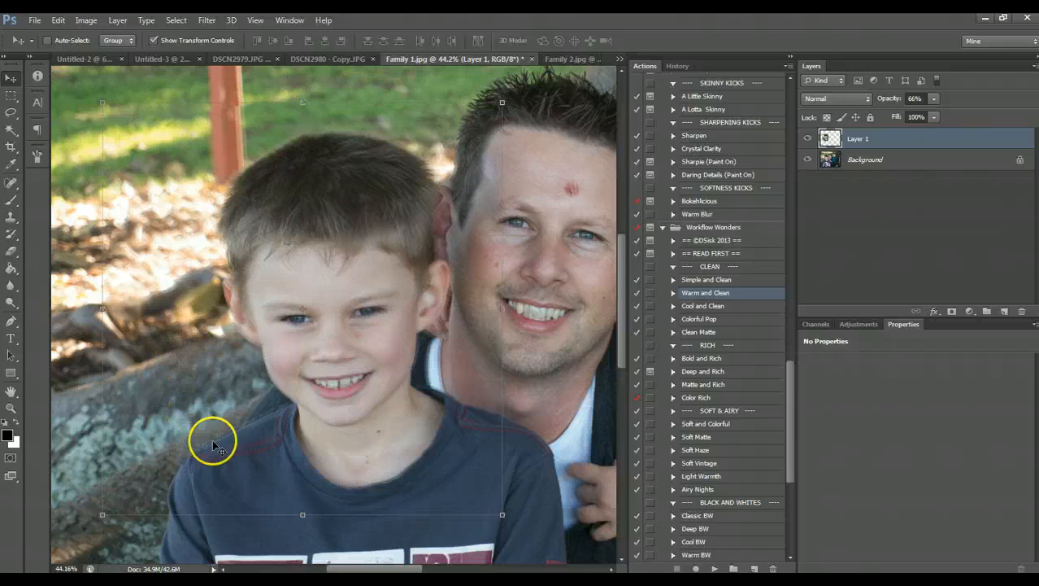
drag(266, 434, 262, 432)
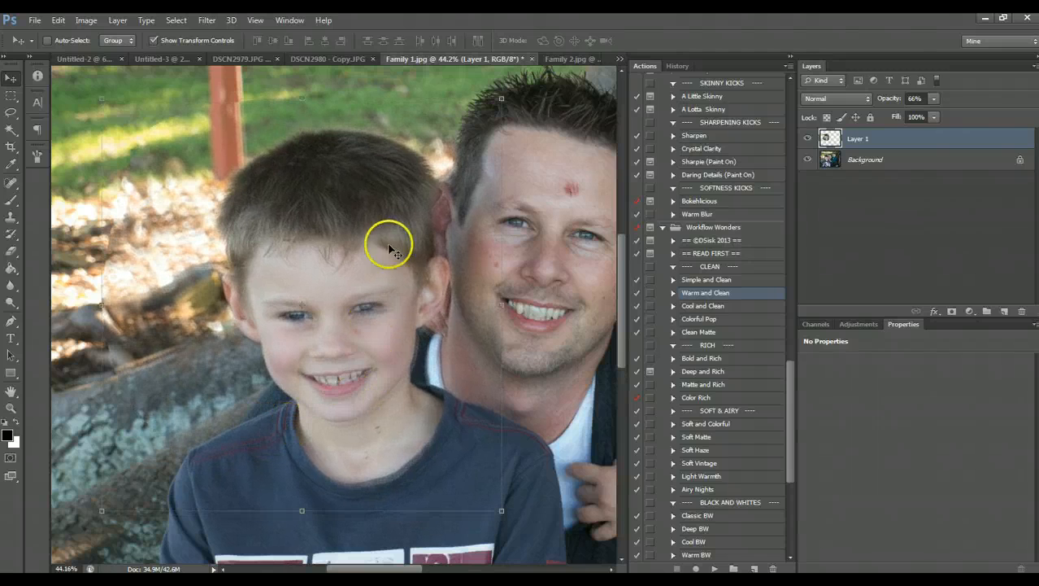
Step: Set Layer 1's opacity to 100% and add a black layer mask that hides the whole layer
click(936, 98)
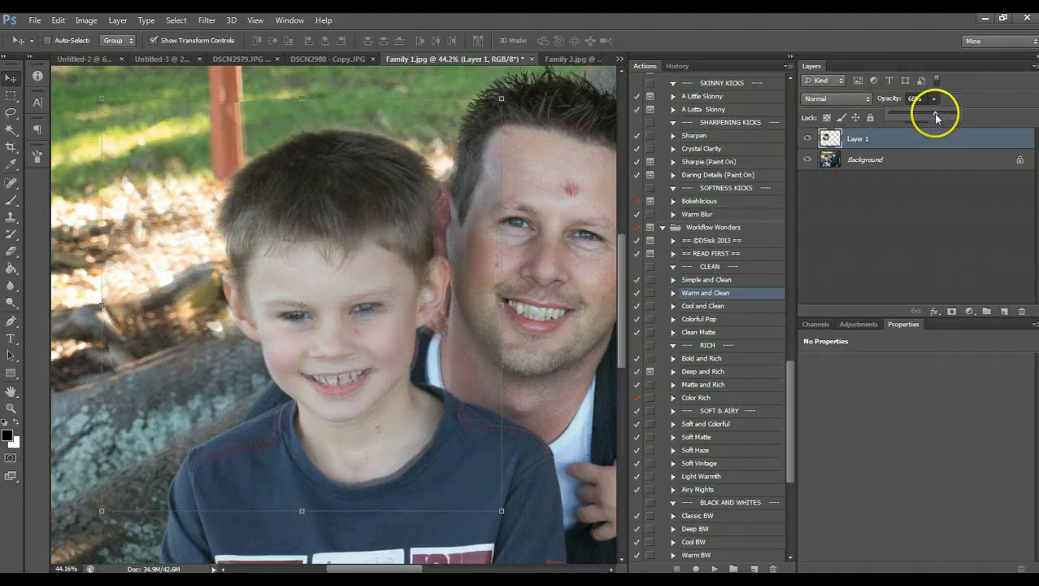
drag(935, 112, 981, 116)
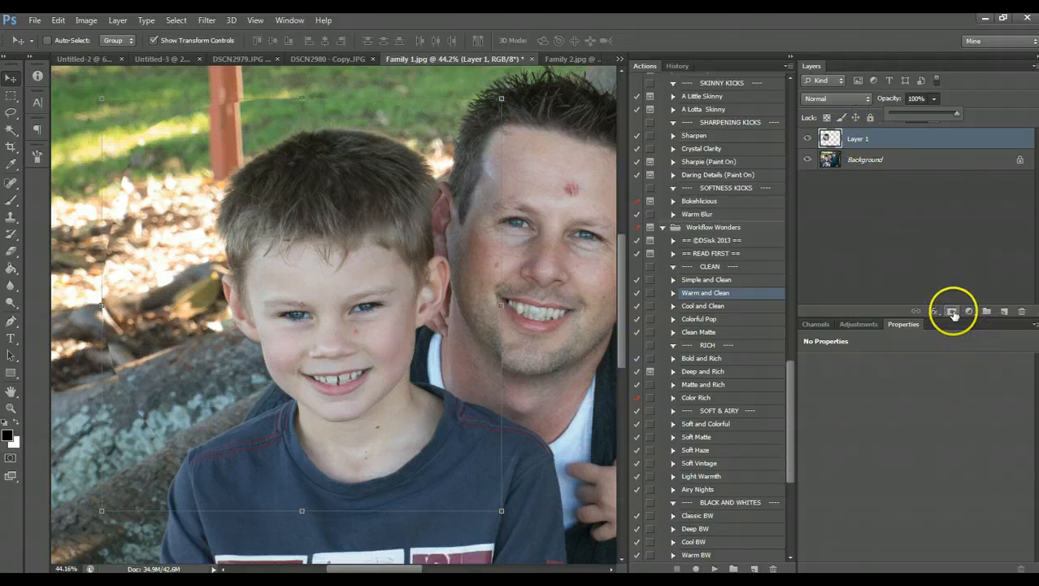
alt+click(952, 314)
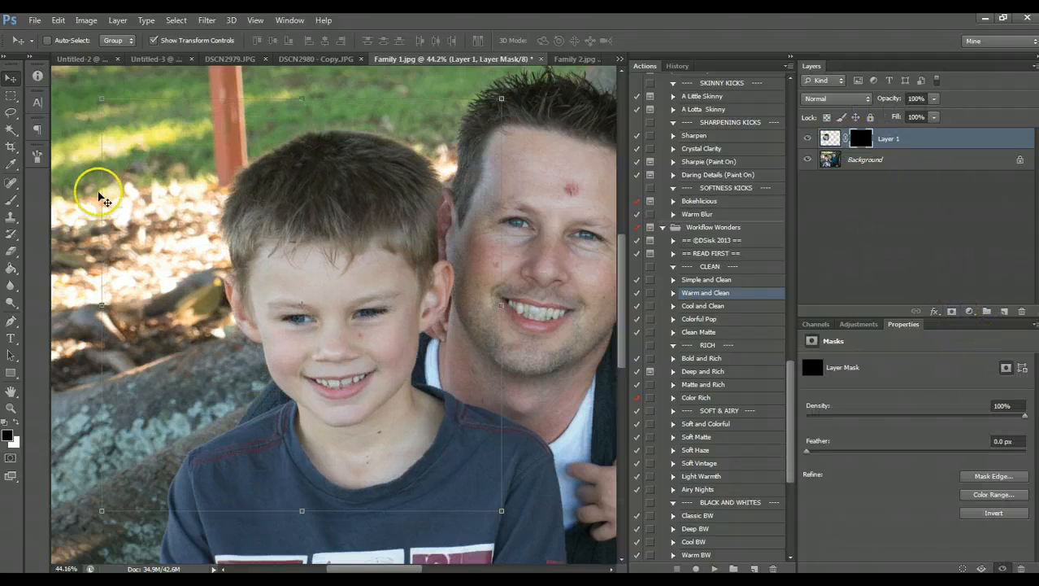
Step: Paint white on Layer 1's mask with a 175-pixel brush at 90% opacity to reveal the pasted eyes and mouth
click(11, 201)
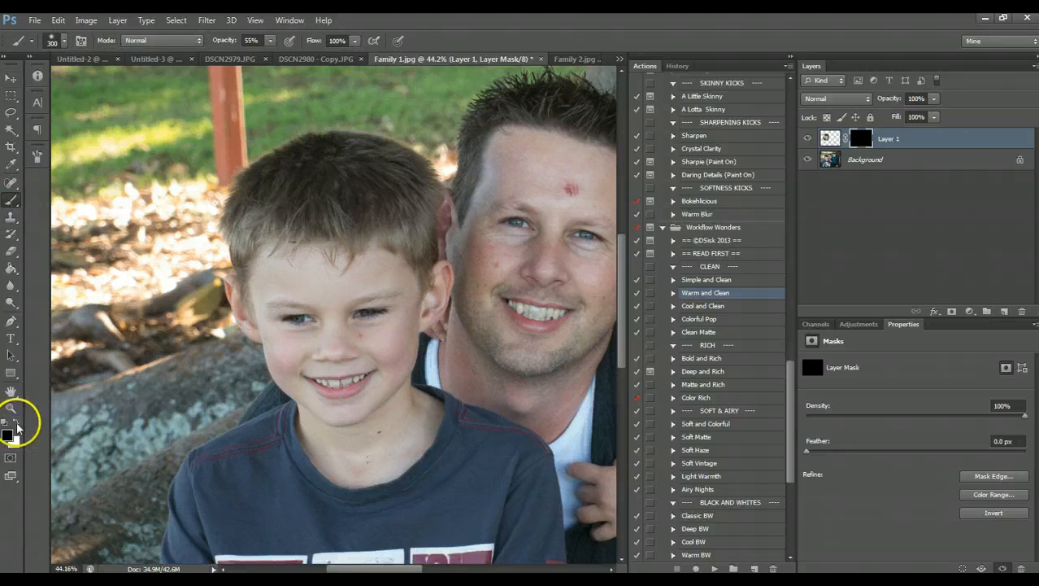
click(16, 422)
key(bracketleft)
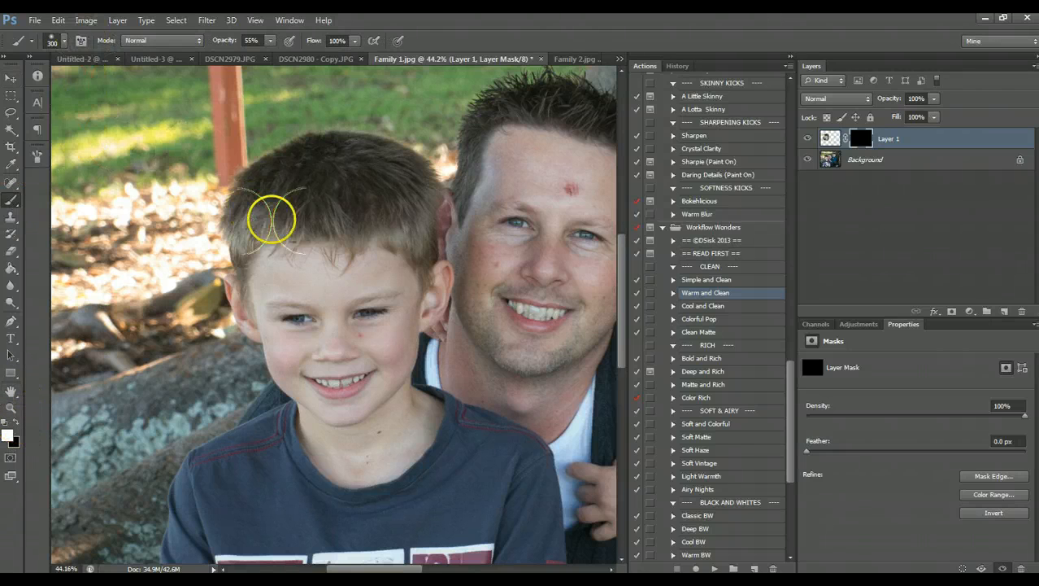
key(bracketleft)
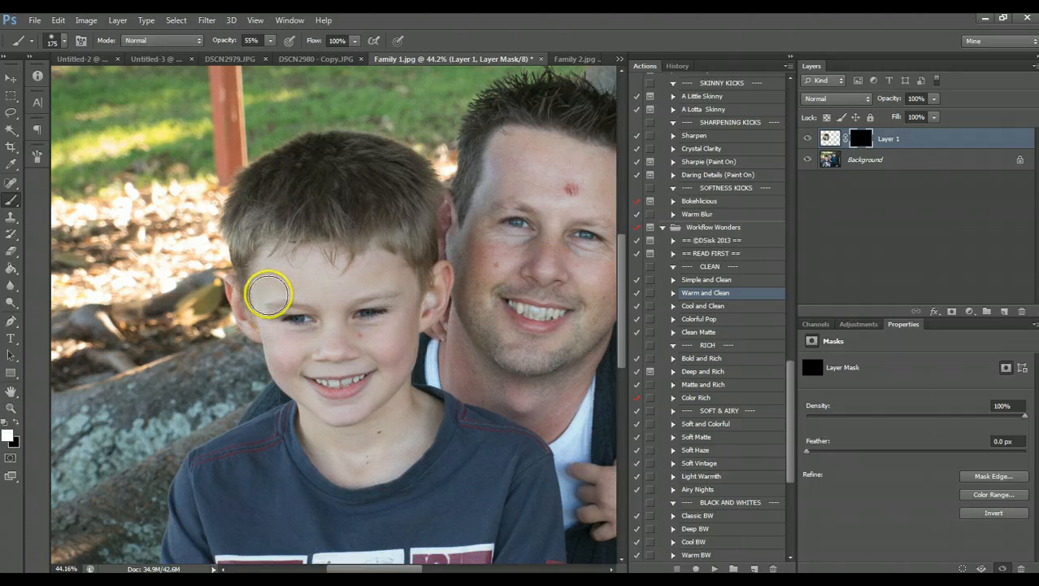
key(8)
key(8)
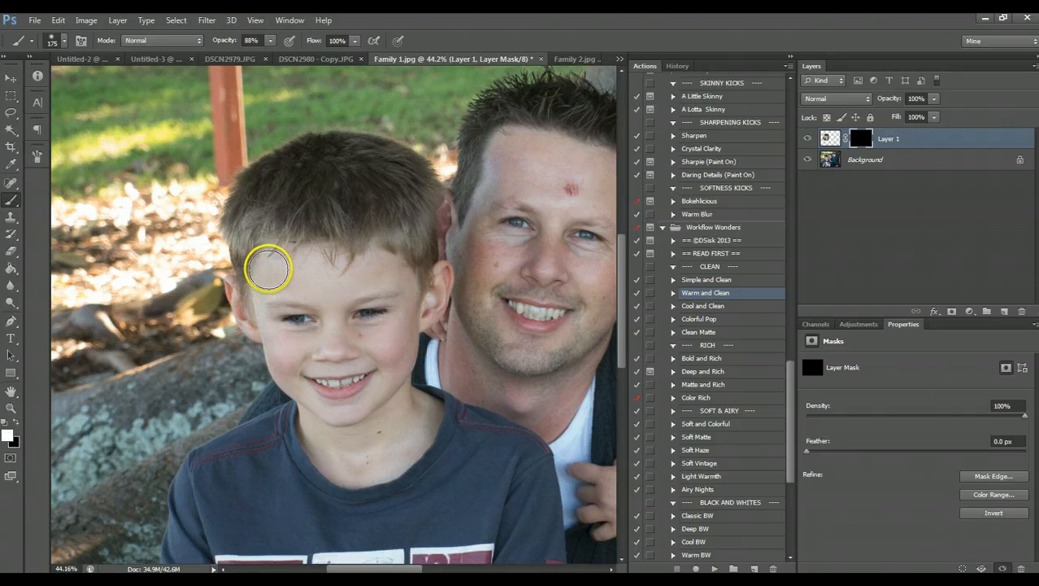
key(9)
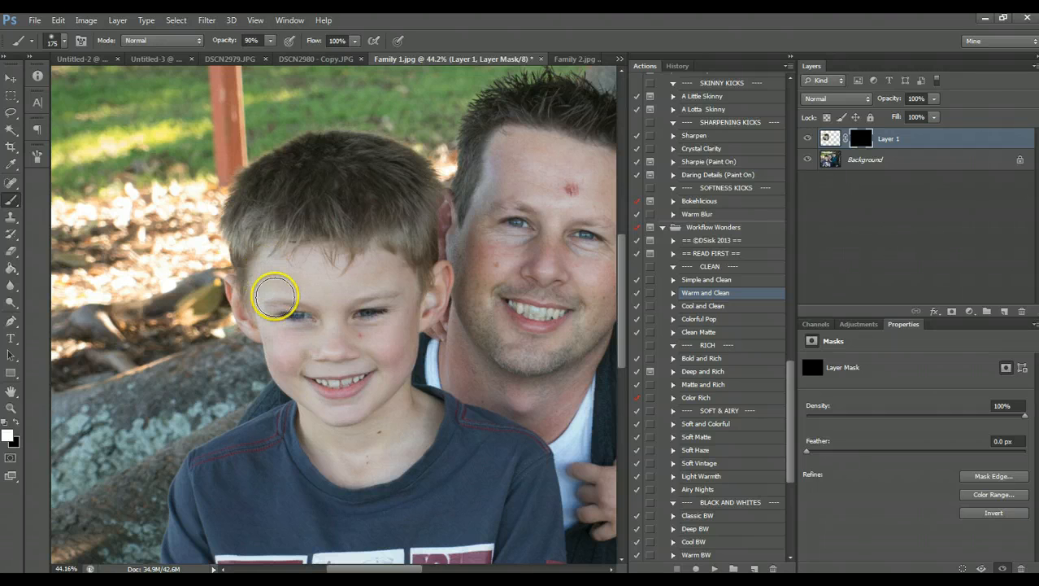
click(337, 379)
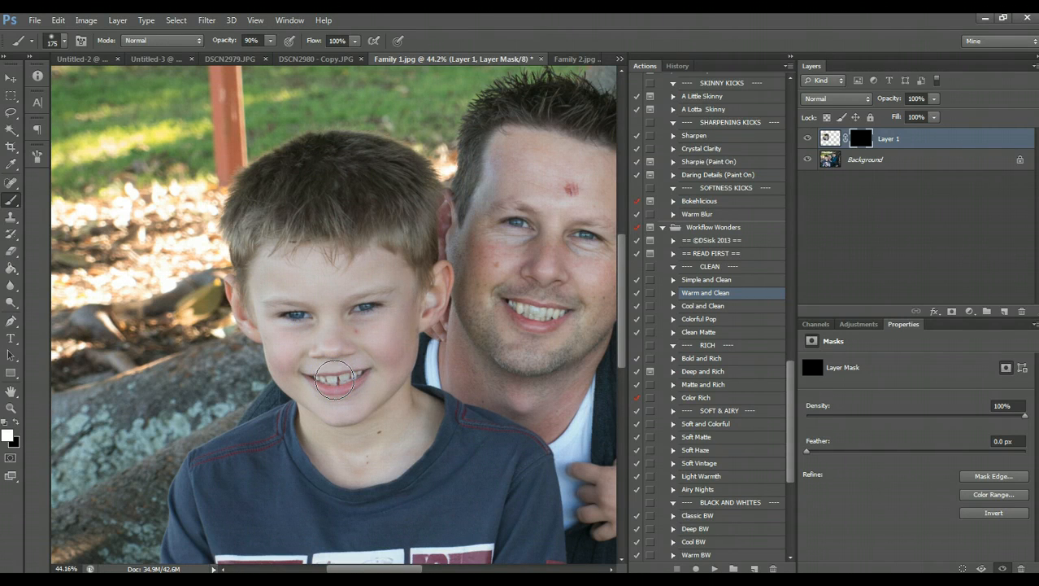
mouse_move(335, 380)
mouse_down()
mouse_move(312, 317)
mouse_move(322, 363)
mouse_up()
click(11, 80)
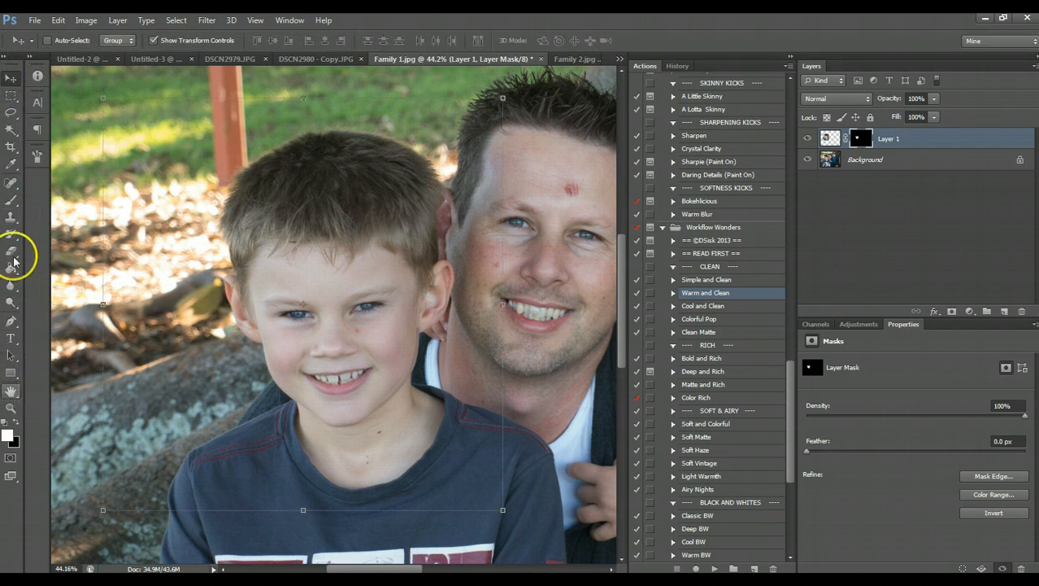
click(12, 199)
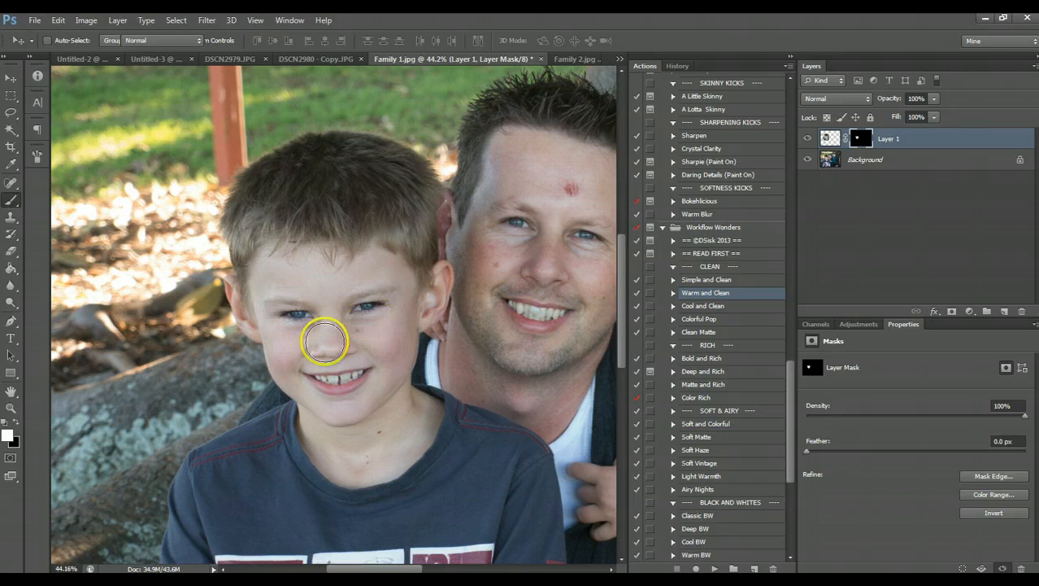
Step: Fit the photo on screen and toggle Layer 1's visibility to compare the boy's face before and after
click(13, 410)
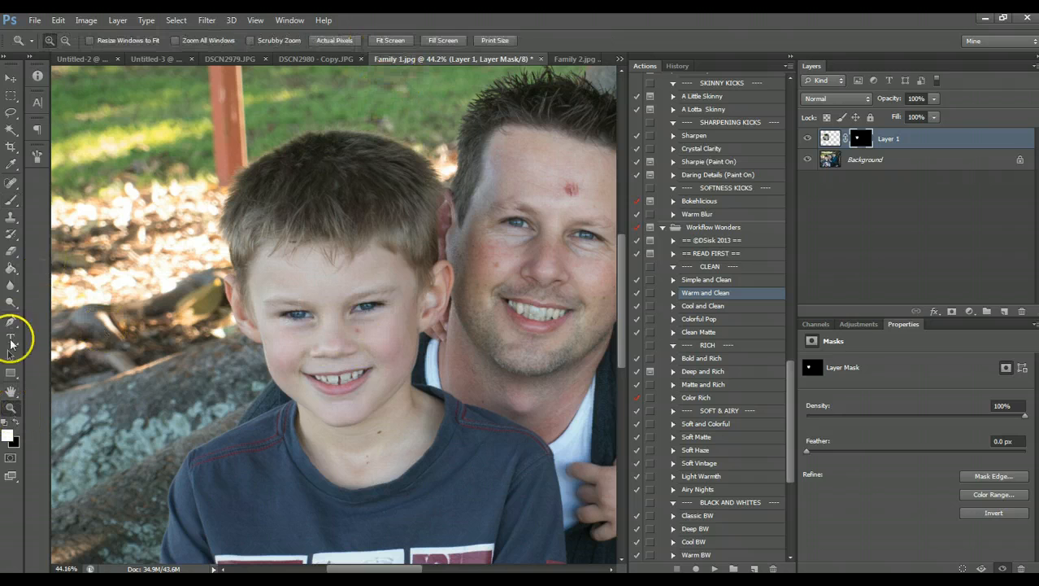
click(401, 42)
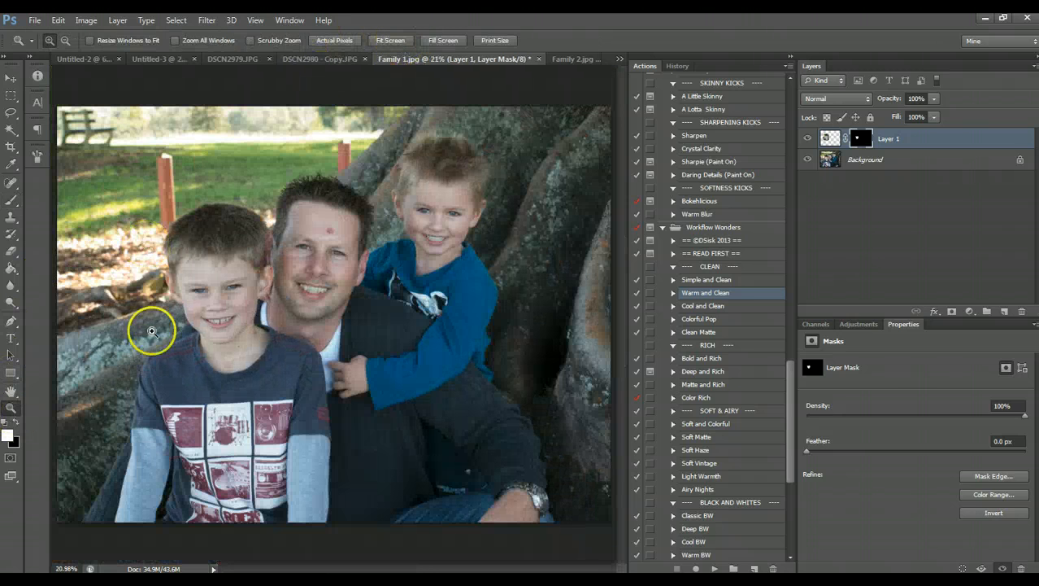
click(808, 140)
click(804, 144)
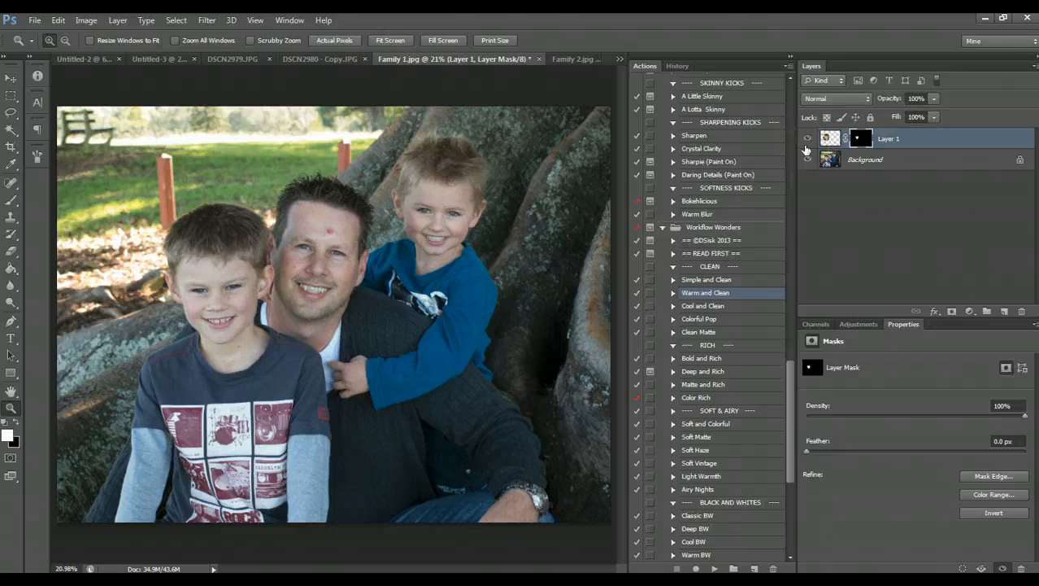
Step: Lower Layer 1's opacity to 57% to inspect the face alignment up close, and restore it to 100%
drag(934, 98, 905, 113)
click(11, 79)
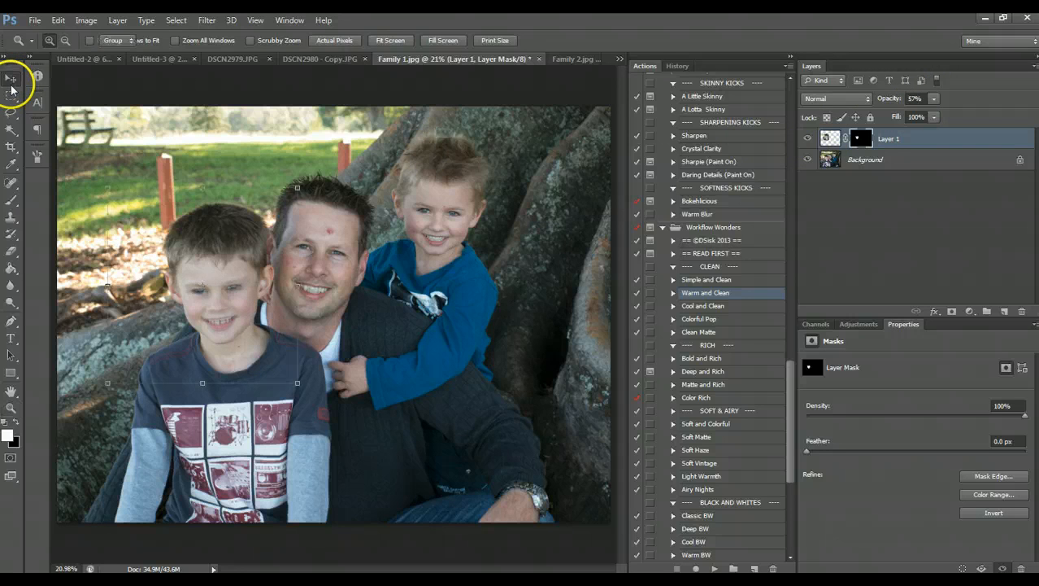
click(11, 79)
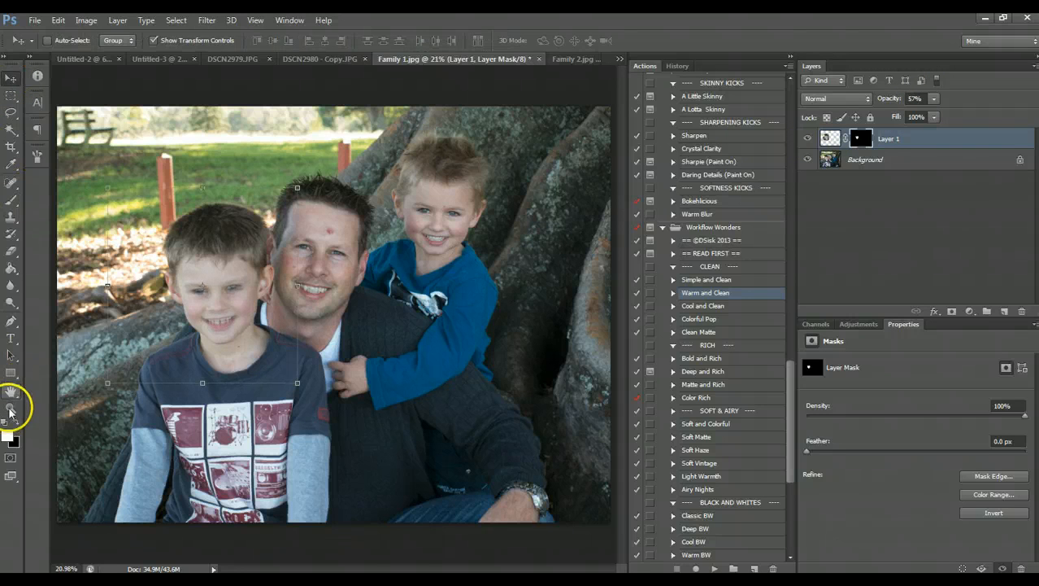
drag(166, 246, 277, 362)
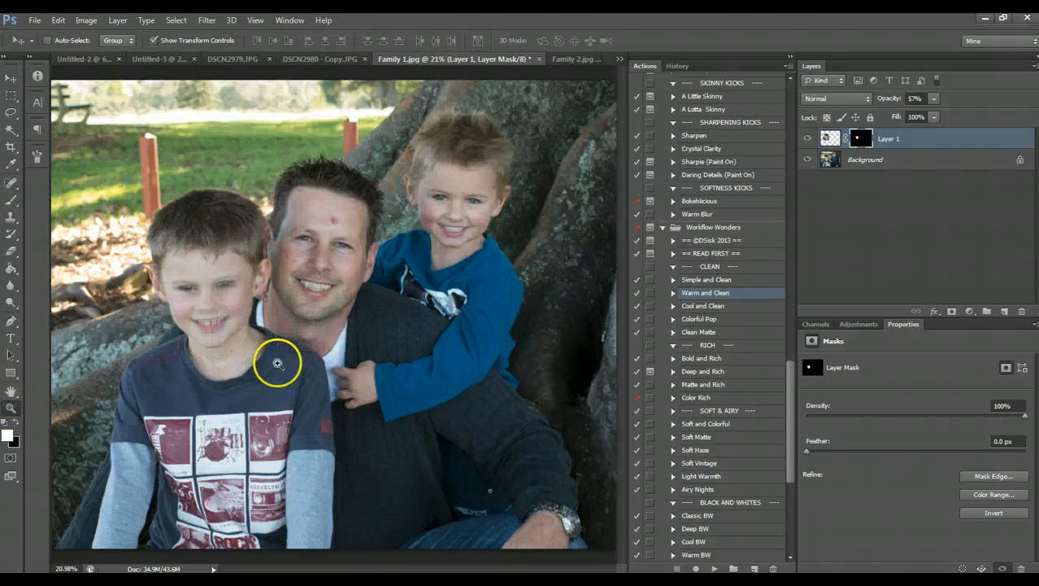
click(11, 80)
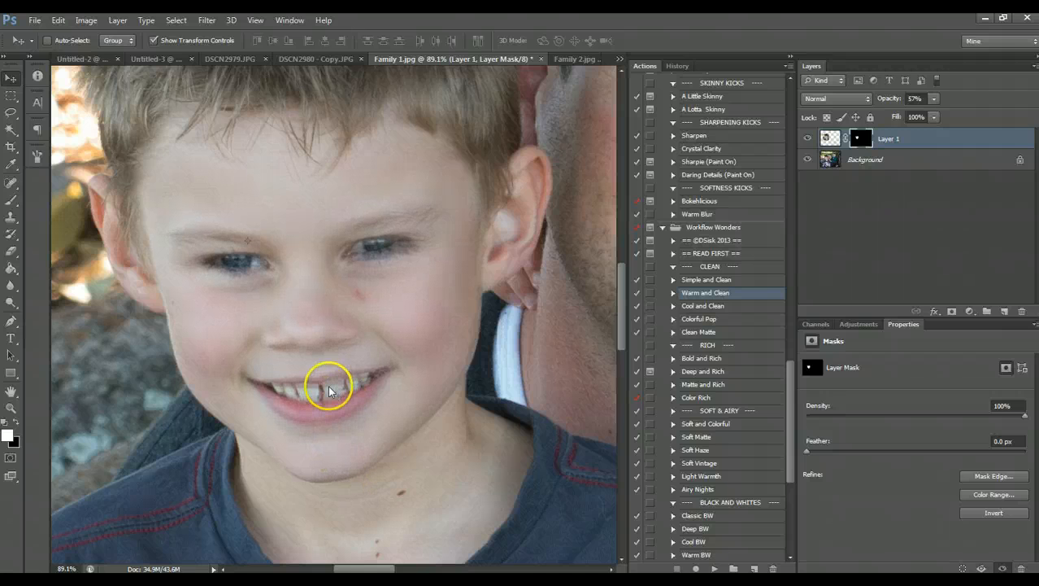
click(934, 98)
drag(933, 112, 992, 120)
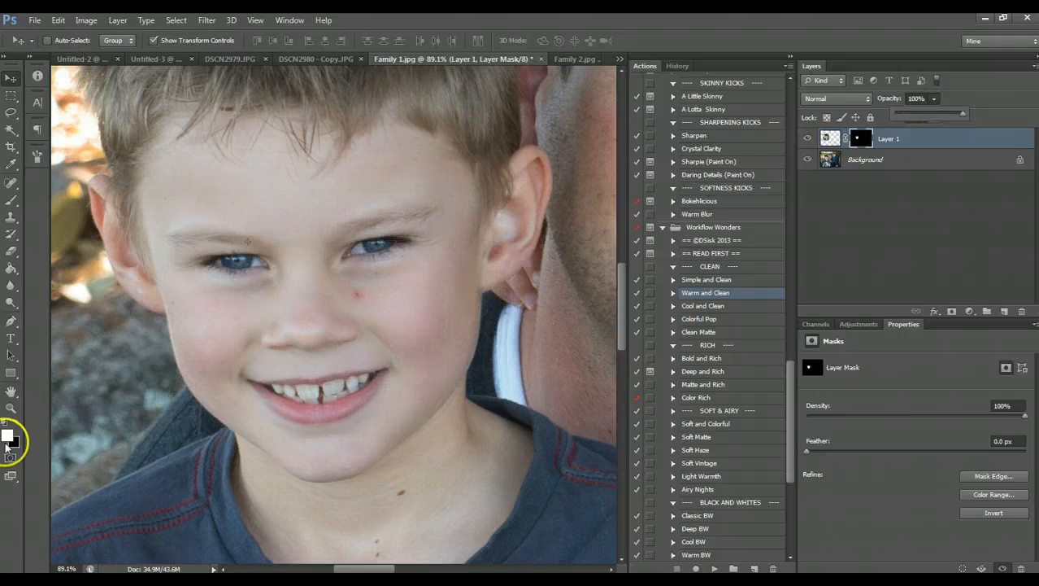
Step: Heal the red spot beside the older boy's nose on Layer 1's image with a 19-pixel Spot Healing Brush
click(10, 407)
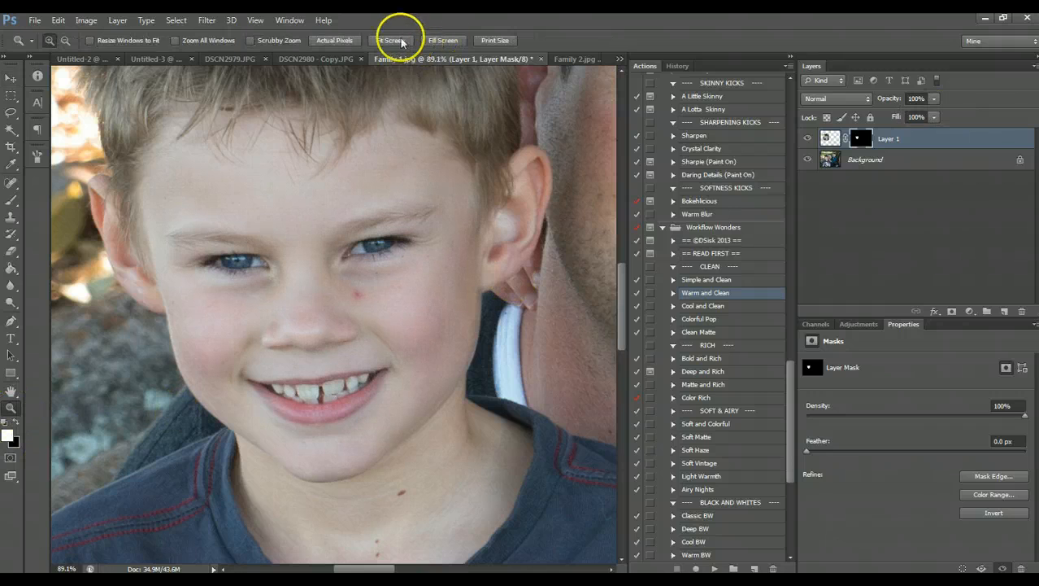
click(830, 138)
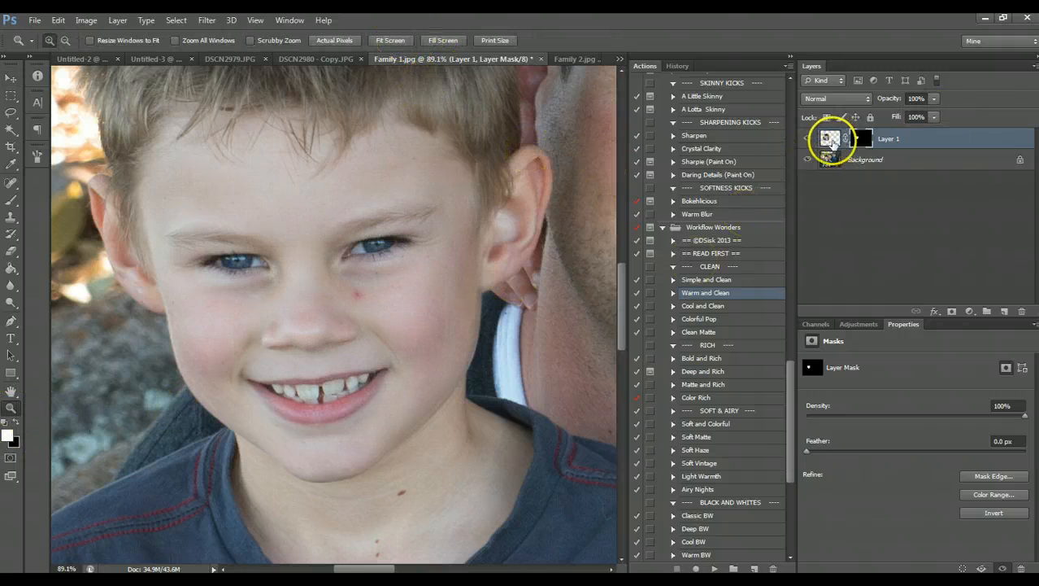
click(11, 182)
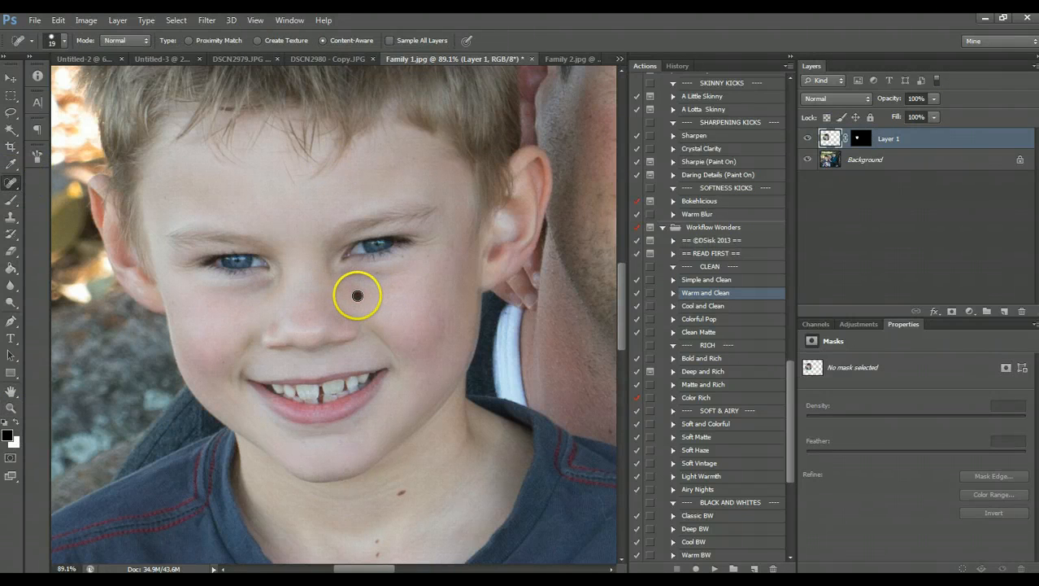
drag(355, 293, 358, 283)
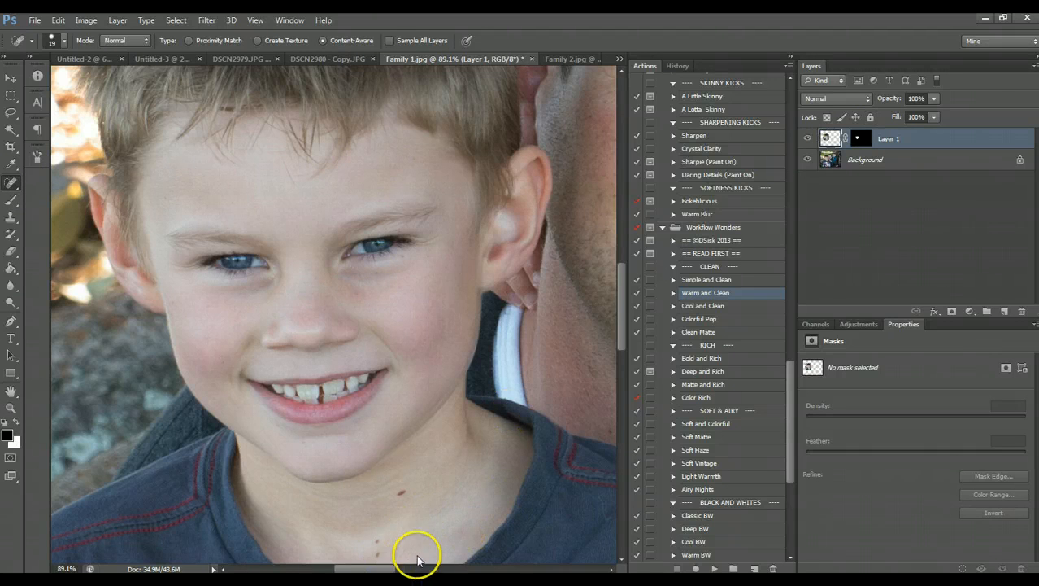
Step: Heal the red blemish on the man's forehead on the Background layer with a 40-pixel Spot Healing Brush
mouse_move(418, 556)
mouse_down()
mouse_move(441, 551)
mouse_move(414, 551)
mouse_up()
scroll(547, 340, up, 1)
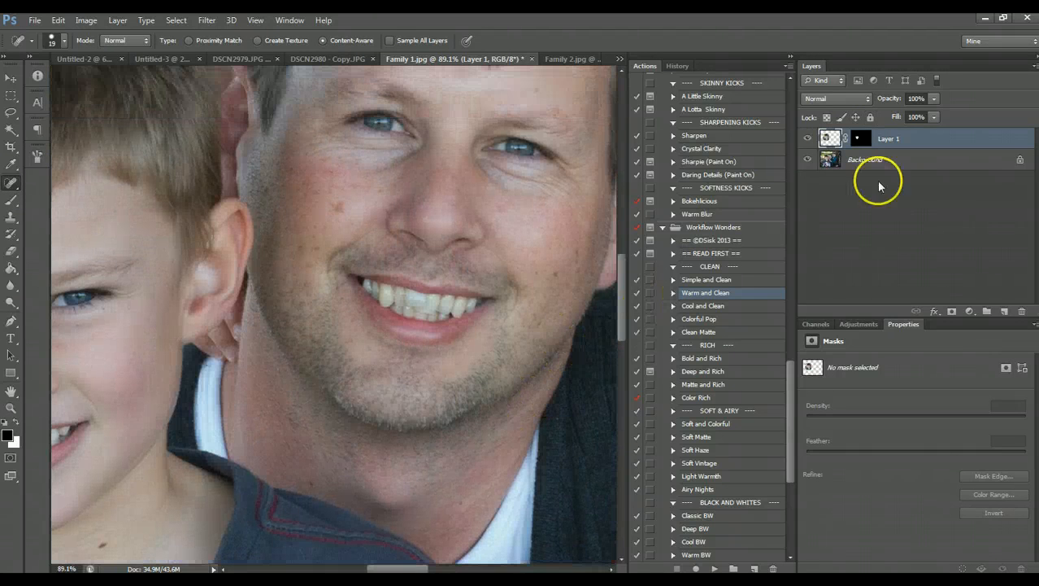
click(862, 161)
scroll(536, 307, up, 3)
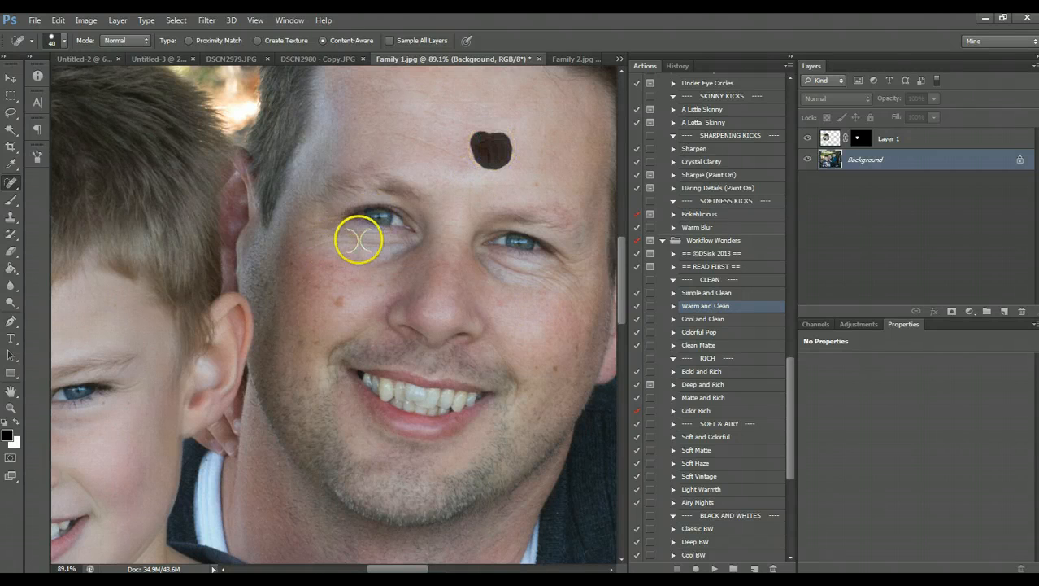
key(bracketleft)
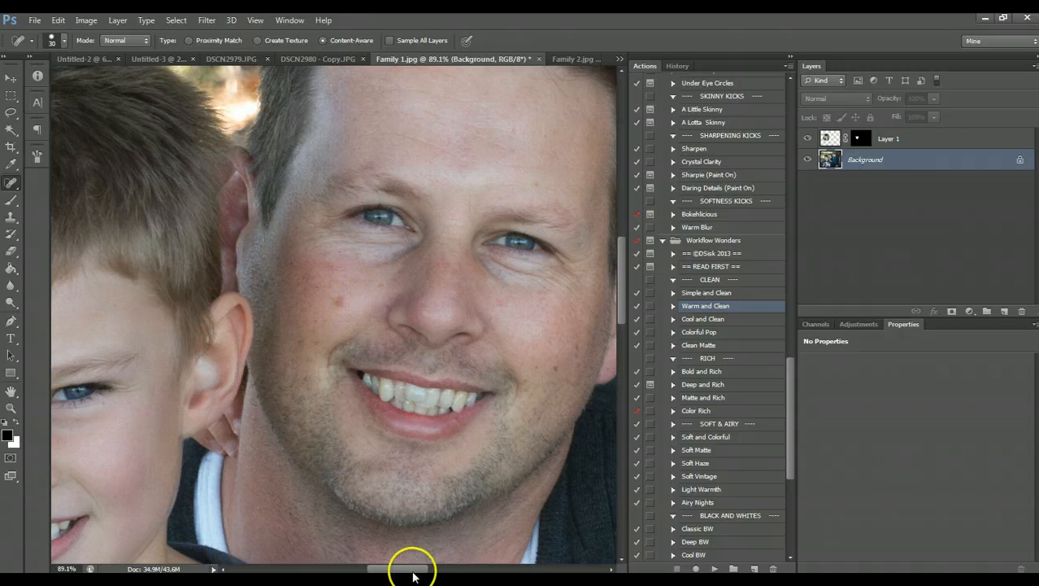
Step: Run the Simple and Clean action with Layer 1 as the active layer
drag(413, 575, 457, 564)
scroll(492, 499, up, 2)
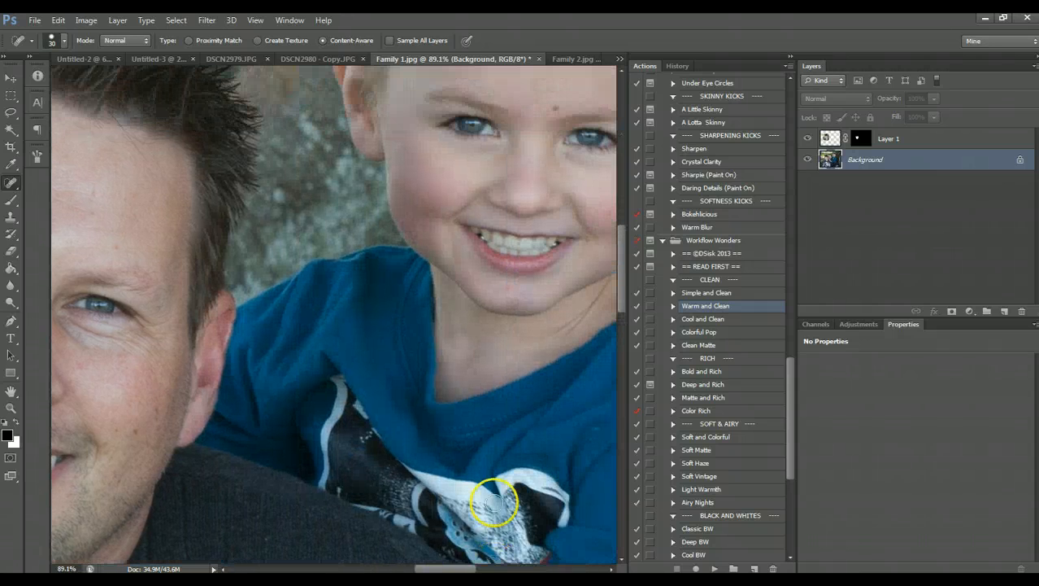
scroll(601, 221, up, 2)
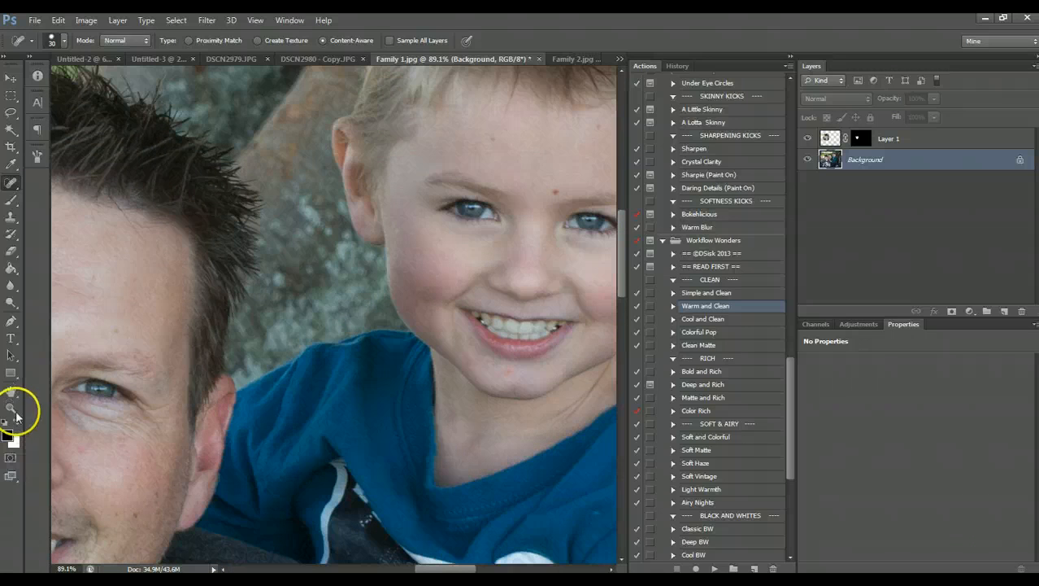
click(11, 408)
click(398, 39)
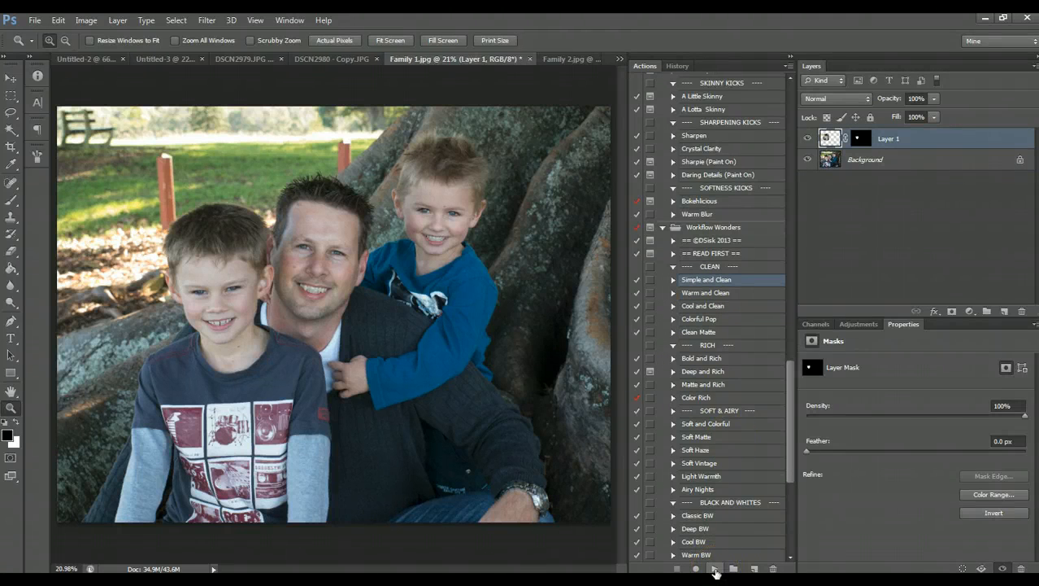
click(715, 568)
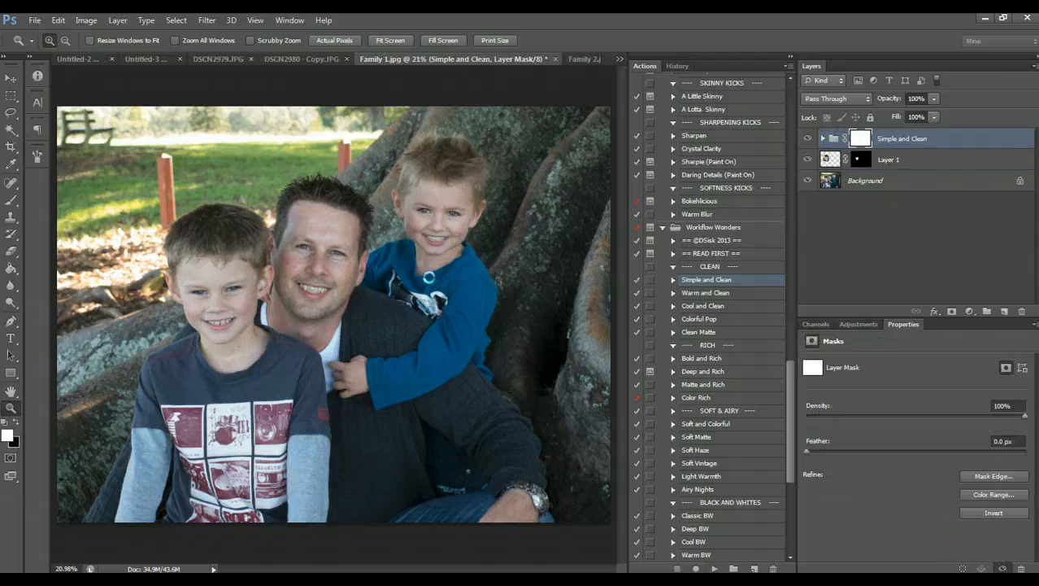
Step: Delete the Sharpen layer from the Simple and Clean group and collapse the group
click(823, 140)
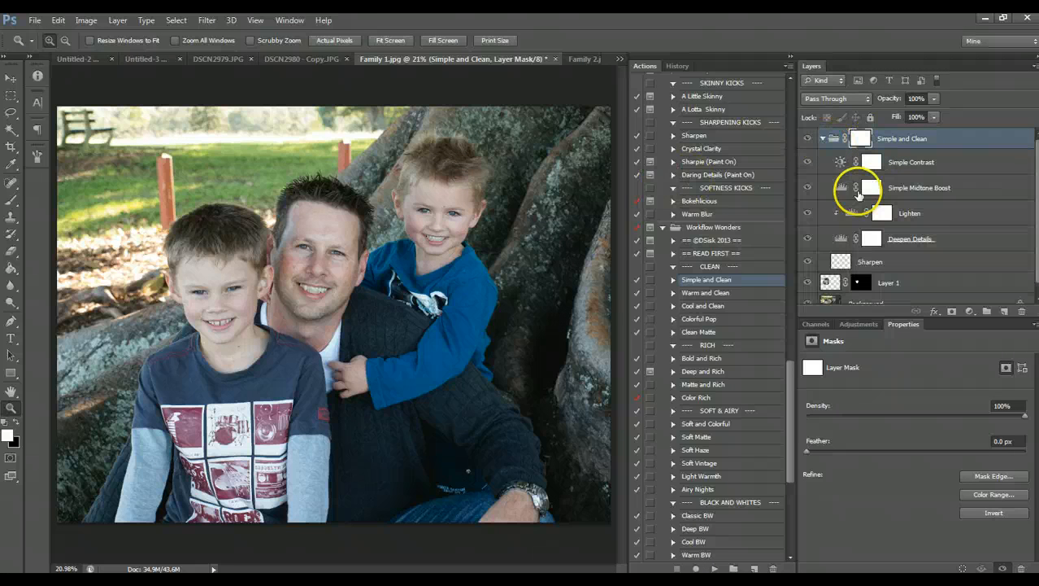
drag(870, 262, 1021, 310)
click(824, 139)
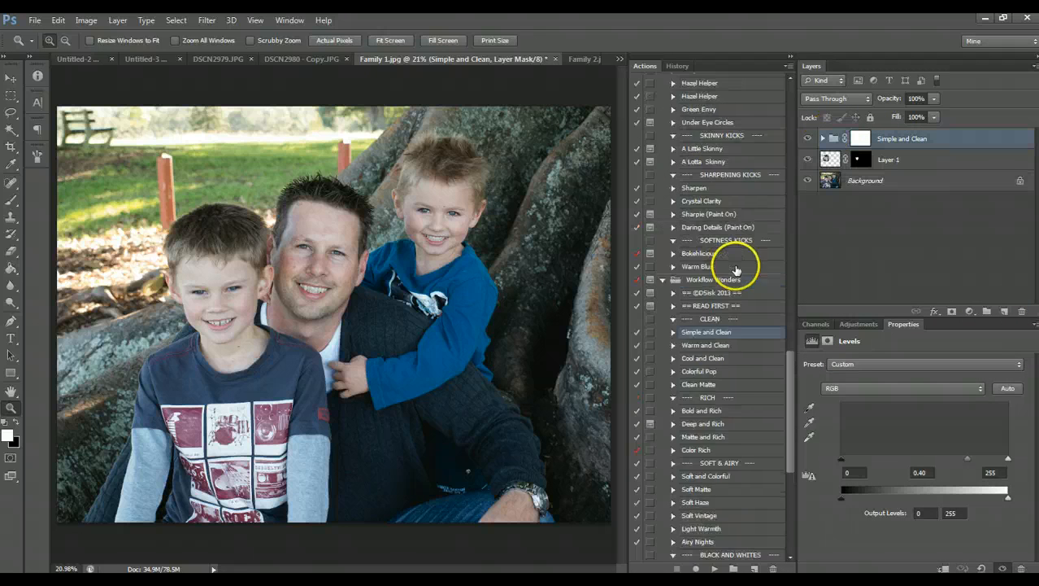
Step: Run the Hot Touch action from the Color Kicks set to warm the photo's colors
scroll(733, 262, up, 4)
scroll(735, 296, up, 3)
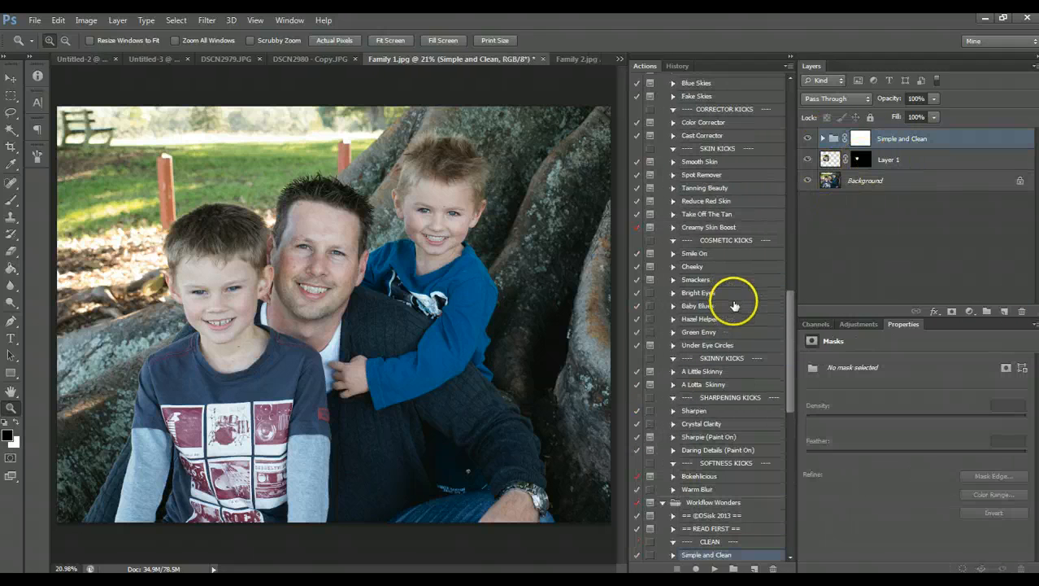
scroll(745, 383, up, 4)
scroll(738, 398, up, 2)
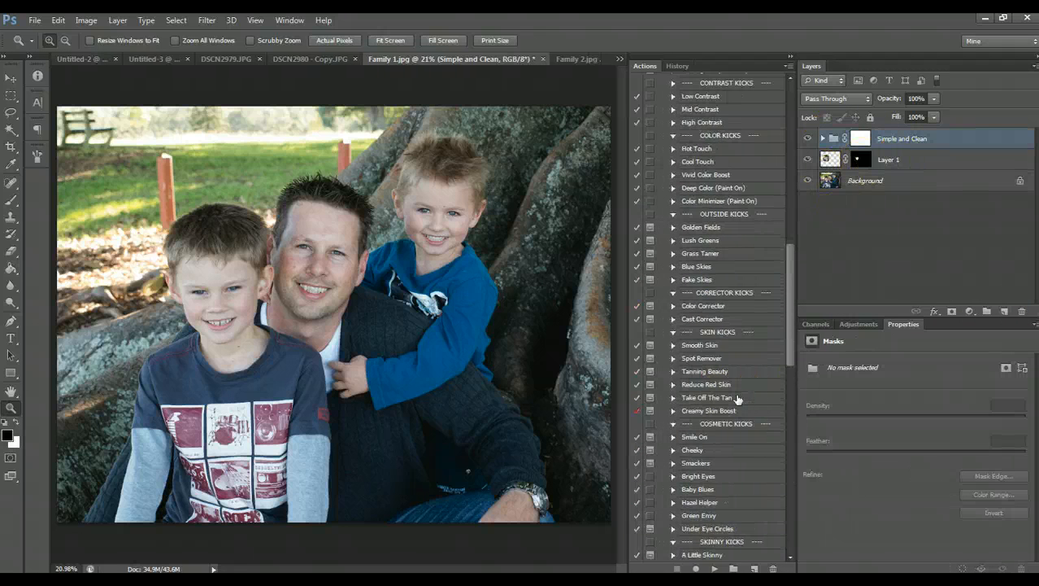
click(702, 190)
click(712, 569)
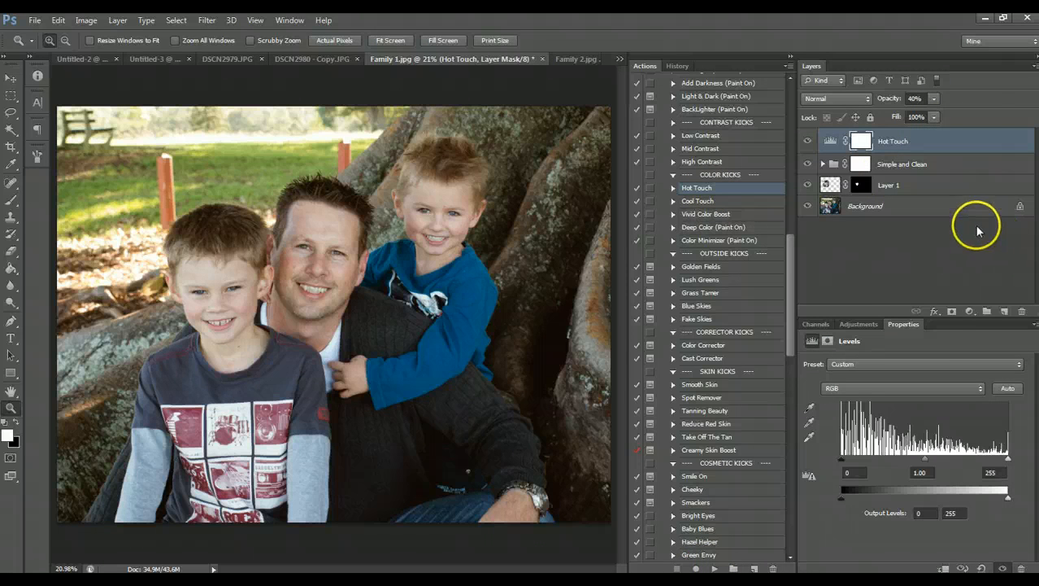
Step: Toggle the Hot Touch layer's visibility to compare the photo with and without the warming
click(858, 324)
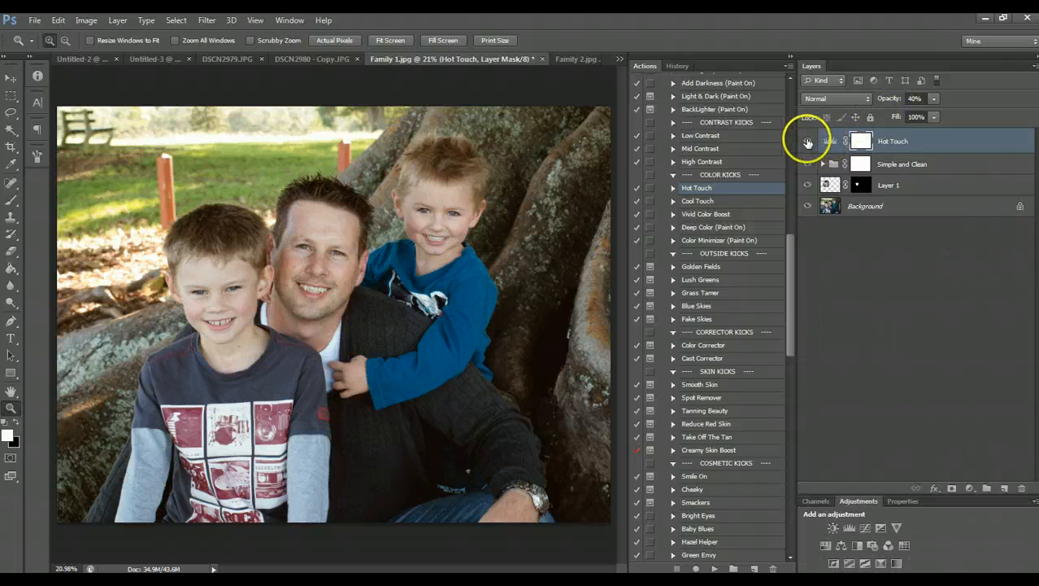
click(807, 141)
click(807, 141)
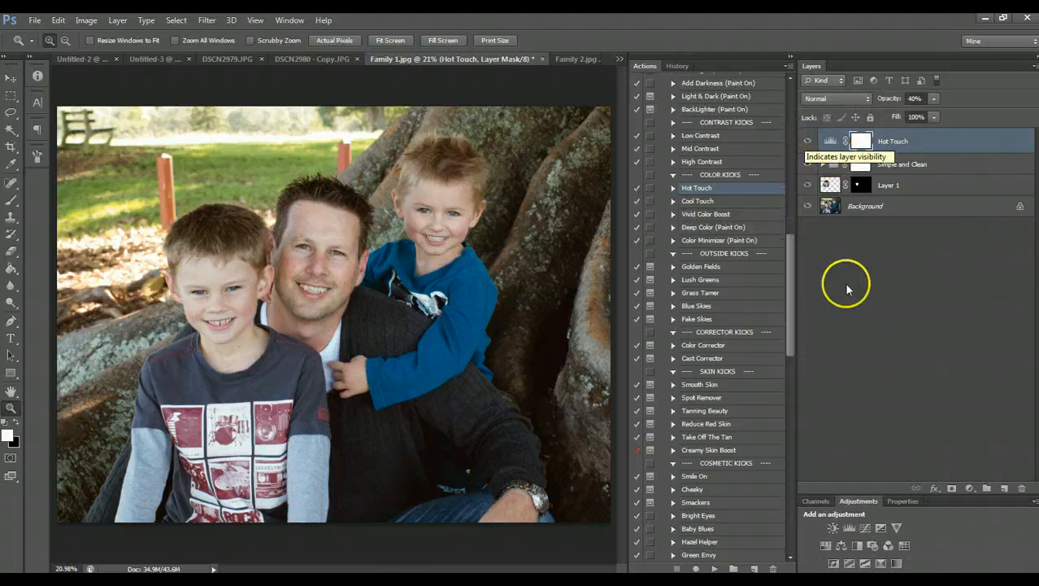
Step: Crop the photo unconstrained, trimming mainly its left and bottom edges to frame the family more tightly
click(11, 148)
drag(54, 106, 79, 125)
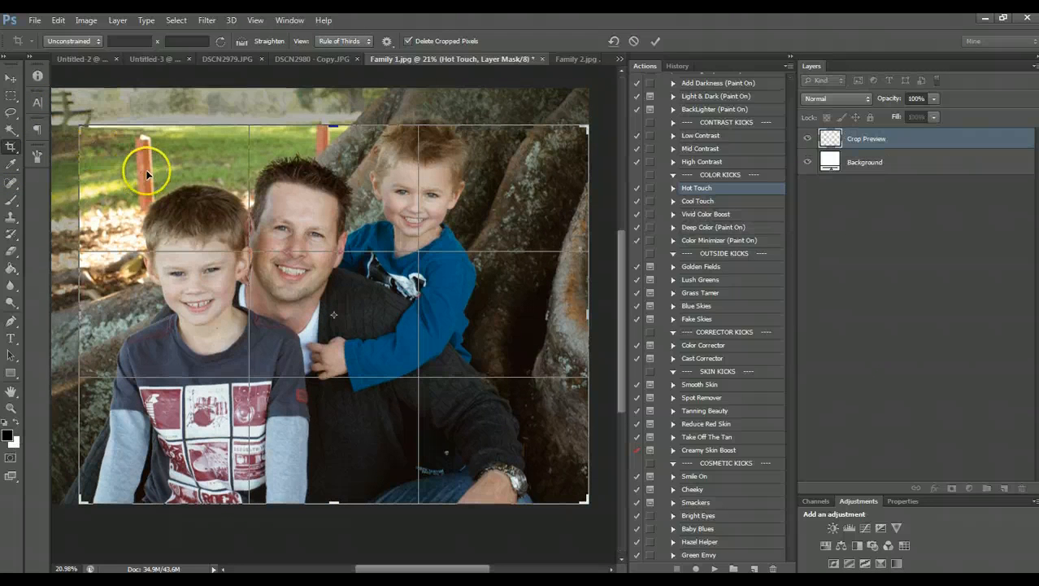
drag(150, 156, 151, 189)
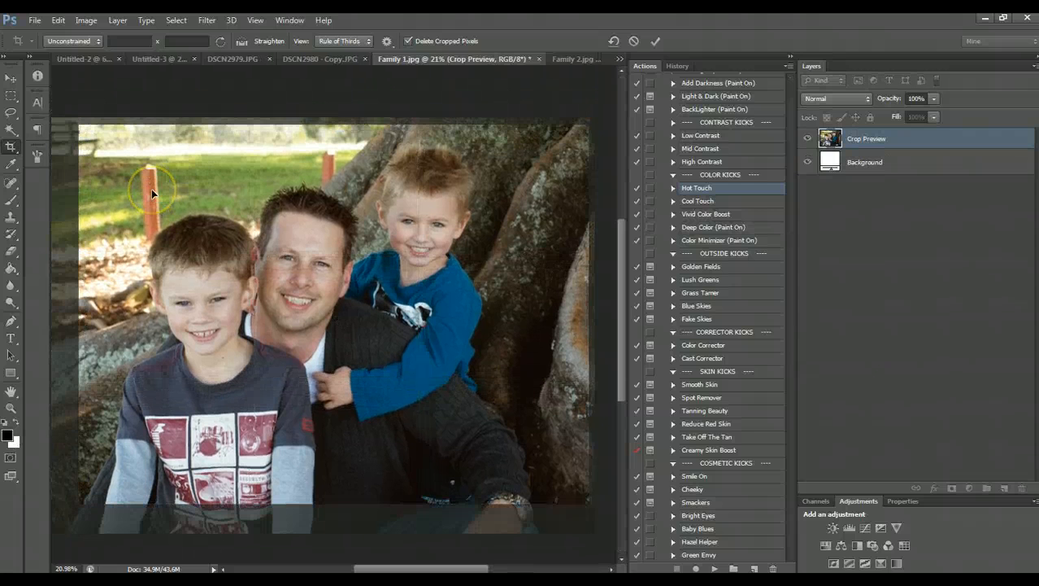
Step: Clone grass over the orange post beside the older boy's head on the Background layer with a 125-pixel Clone Stamp
click(829, 163)
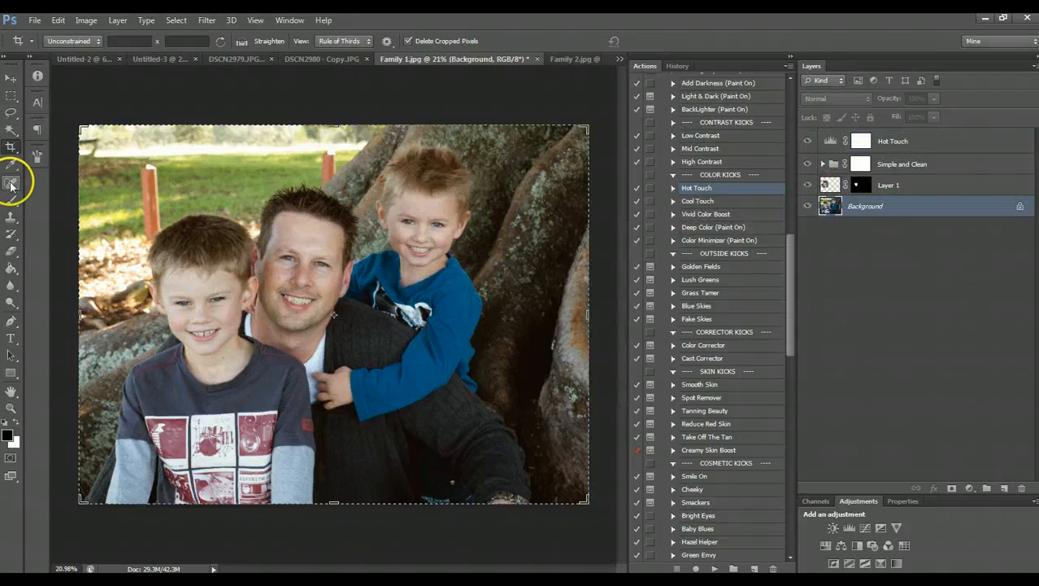
click(12, 217)
key(bracketright)
key(bracketright)
key(bracketright)
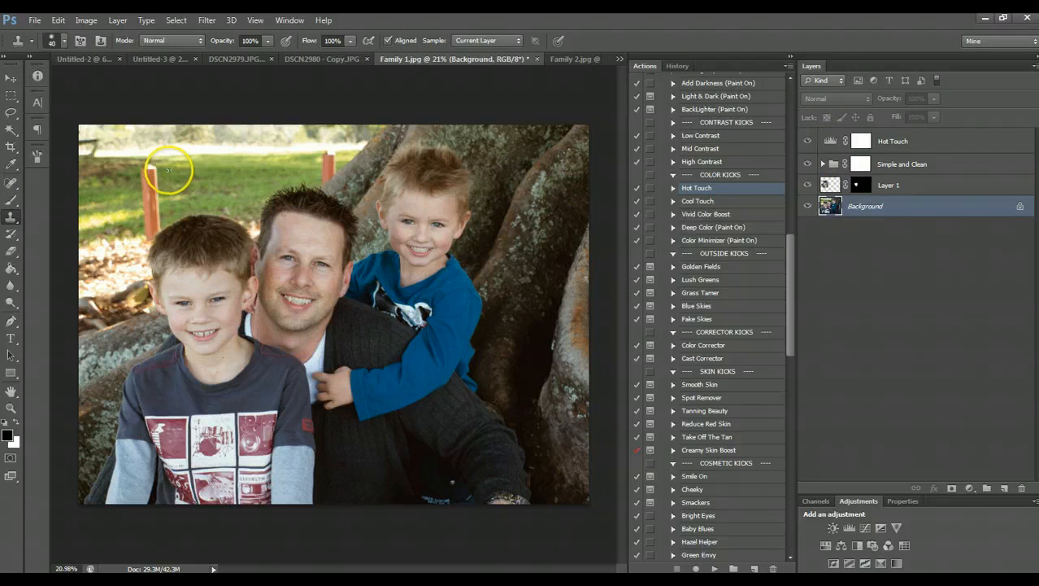
key(bracketleft)
key(bracketleft)
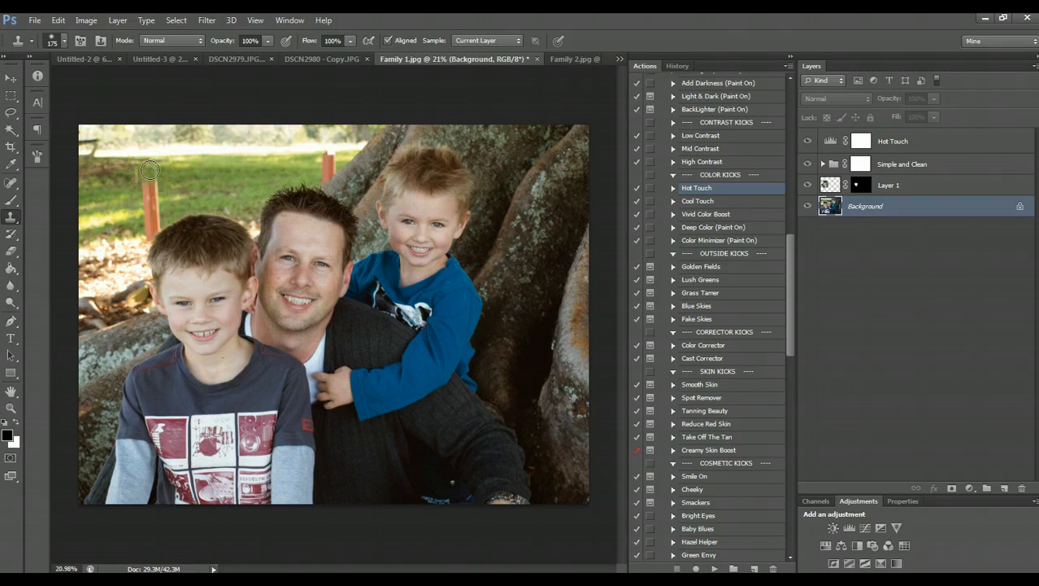
alt+click(154, 173)
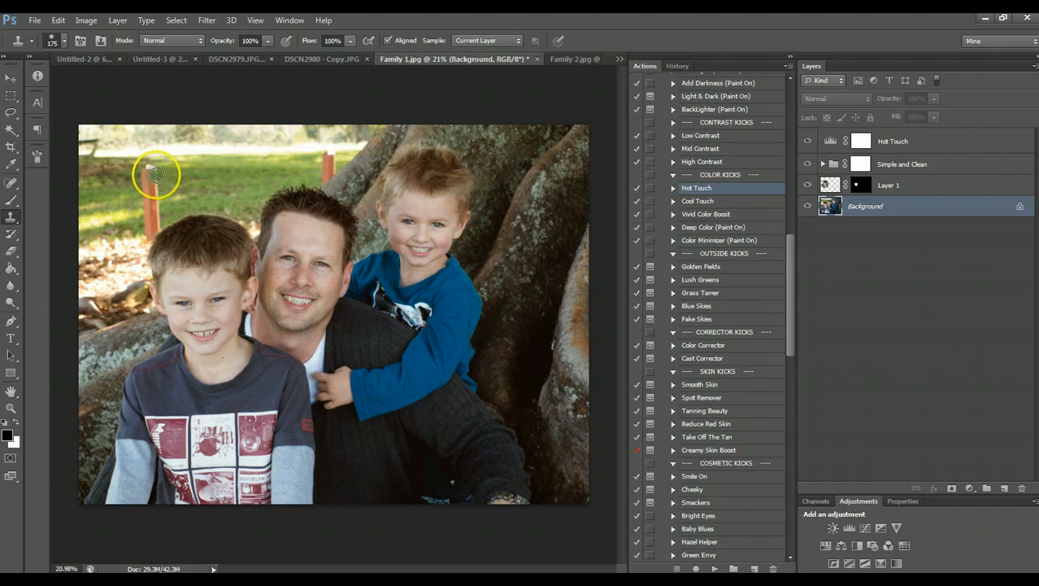
key(bracketleft)
key(bracketleft)
mouse_move(153, 173)
mouse_down()
mouse_move(149, 162)
mouse_move(134, 174)
mouse_move(160, 176)
mouse_move(155, 214)
mouse_move(144, 205)
mouse_move(158, 206)
mouse_move(125, 200)
mouse_move(122, 179)
mouse_move(144, 191)
mouse_move(134, 225)
mouse_move(148, 226)
mouse_up()
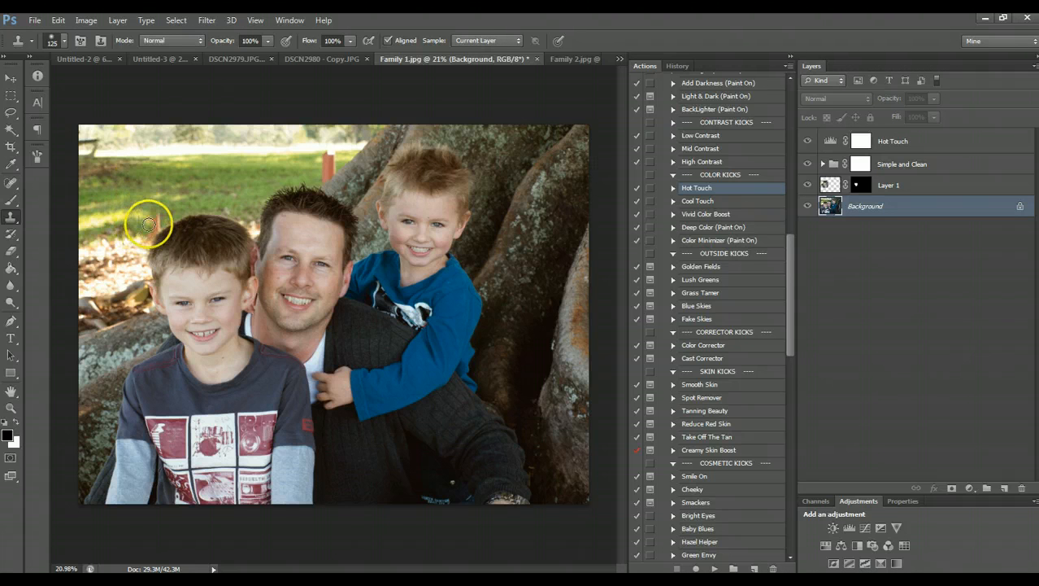
Step: Clone grass and tree trunk over the orange post above the man's head with 125- and 90-pixel Clone Stamp brushes
alt+click(312, 163)
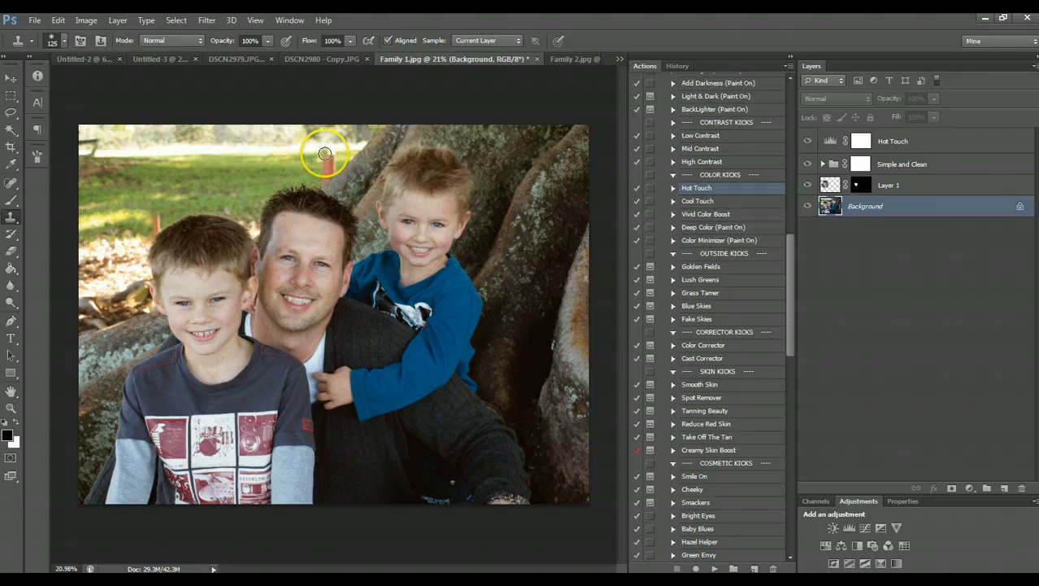
mouse_move(325, 153)
mouse_down()
mouse_move(311, 157)
mouse_move(322, 157)
mouse_up()
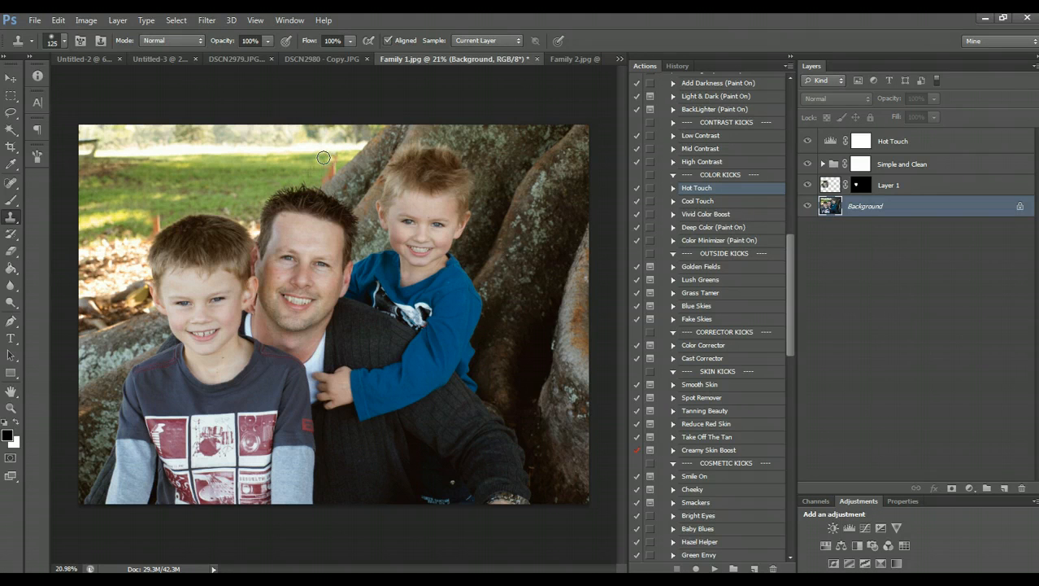
alt+click(347, 166)
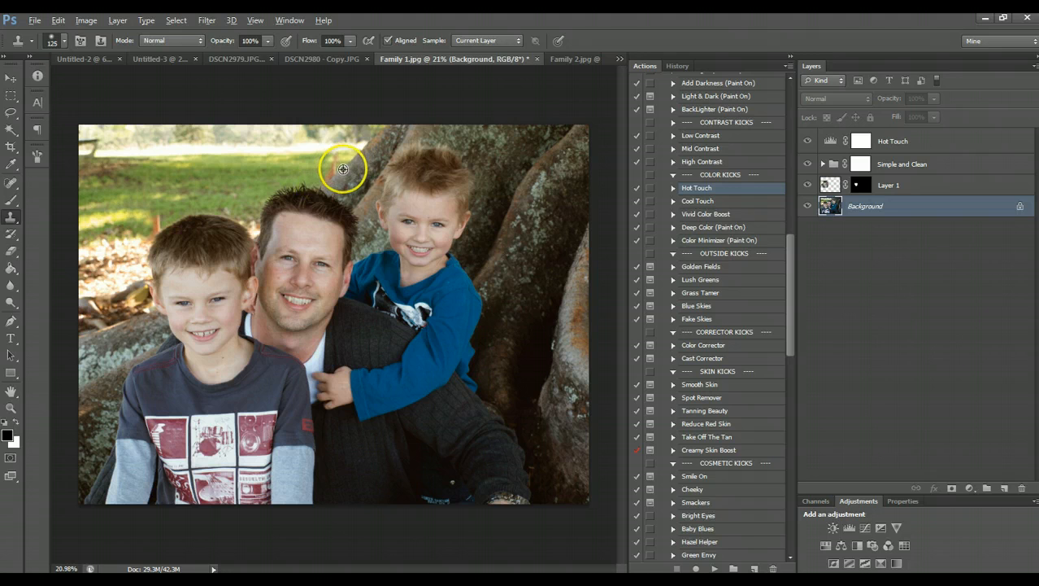
click(331, 174)
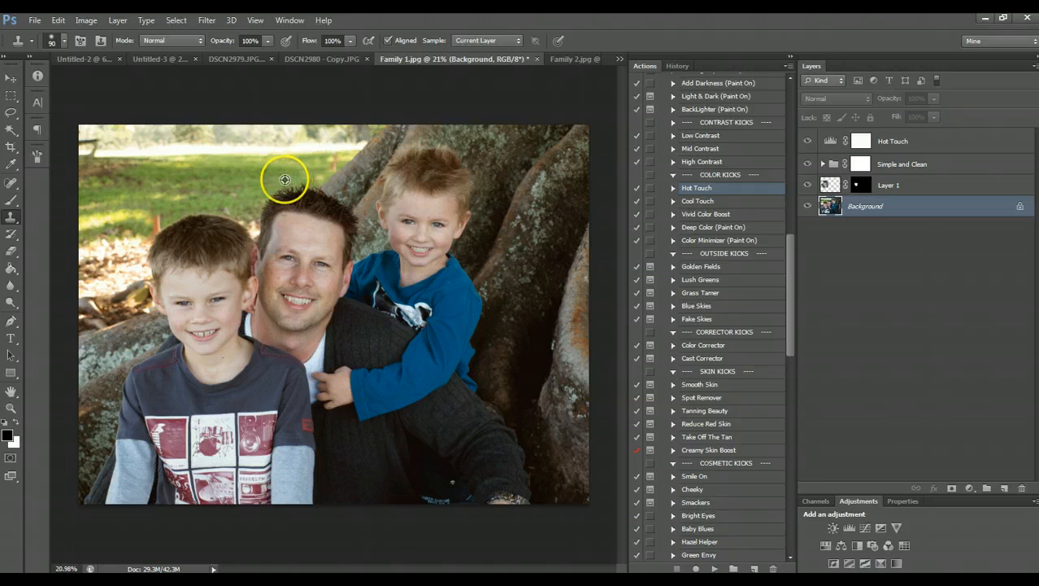
click(330, 170)
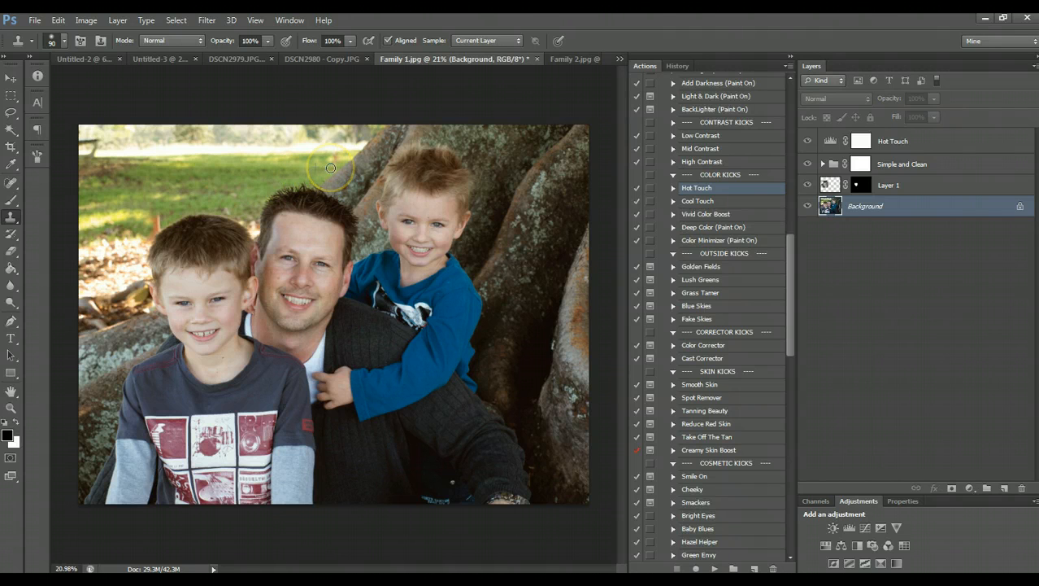
Step: Clone grass over the post remnants beside the tree trunk and above the older boy's hair with the 90-pixel Clone Stamp
drag(330, 168, 335, 156)
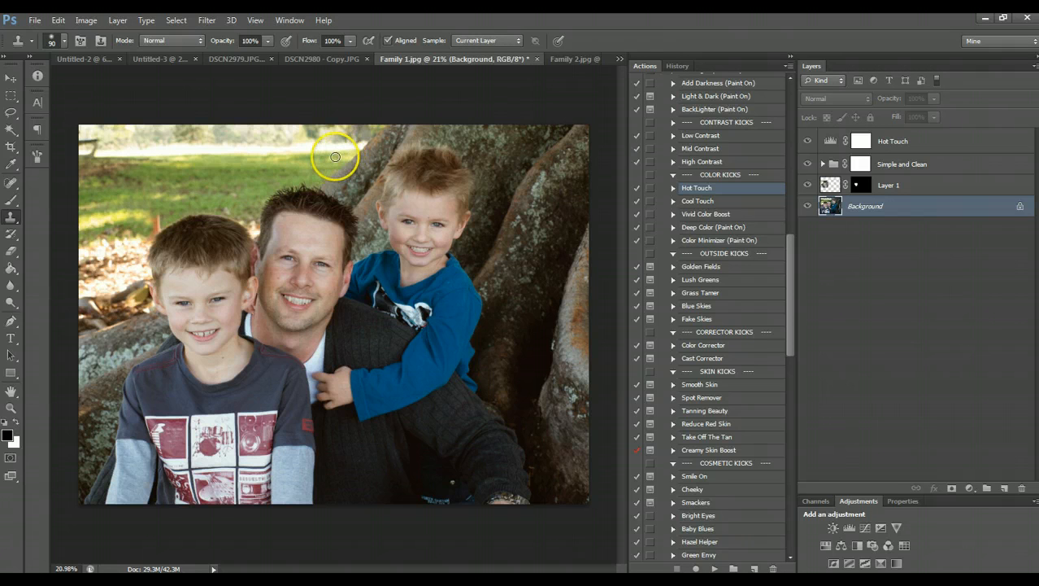
alt+click(169, 226)
drag(159, 230, 160, 231)
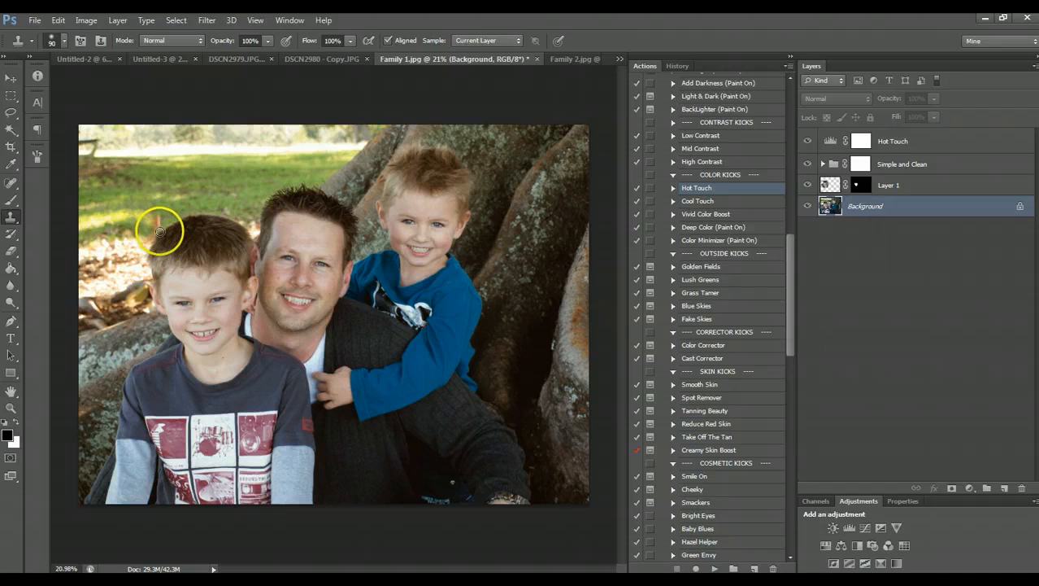
click(156, 221)
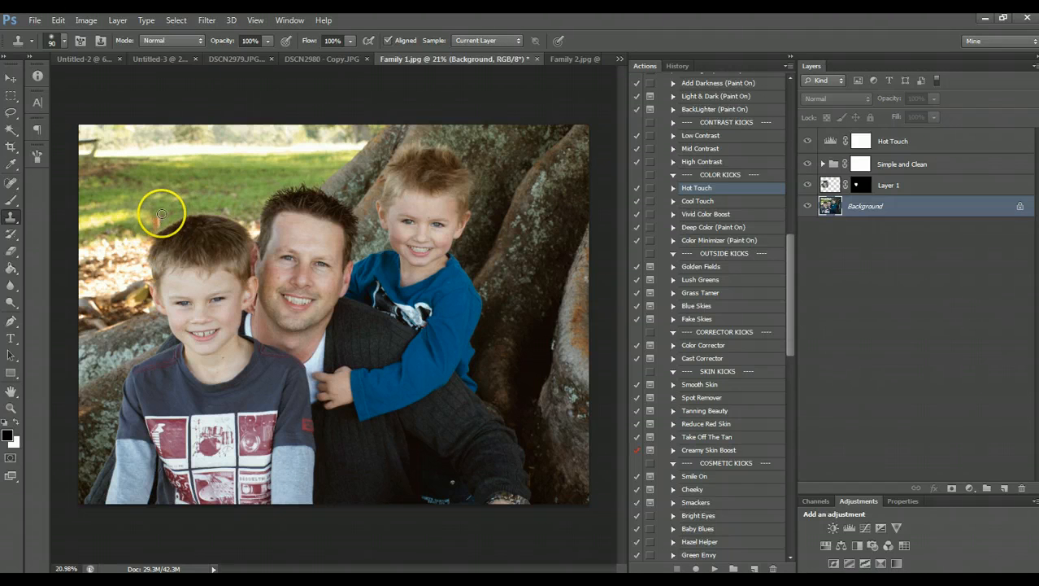
alt+click(139, 229)
click(145, 237)
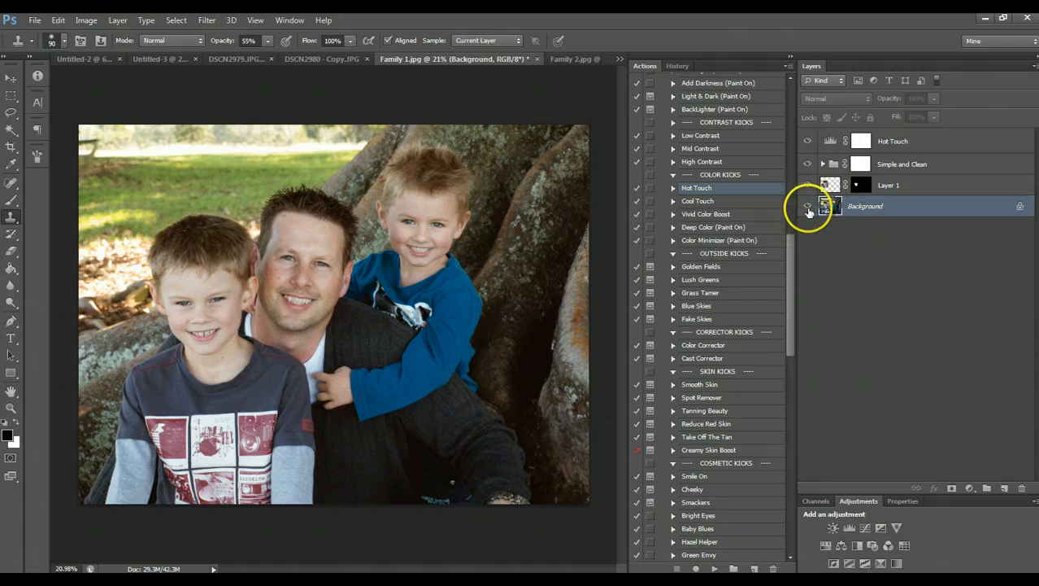
Step: Compare the original Family 1.jpg snapshot with the latest Clone Stamp state in the document history
click(676, 65)
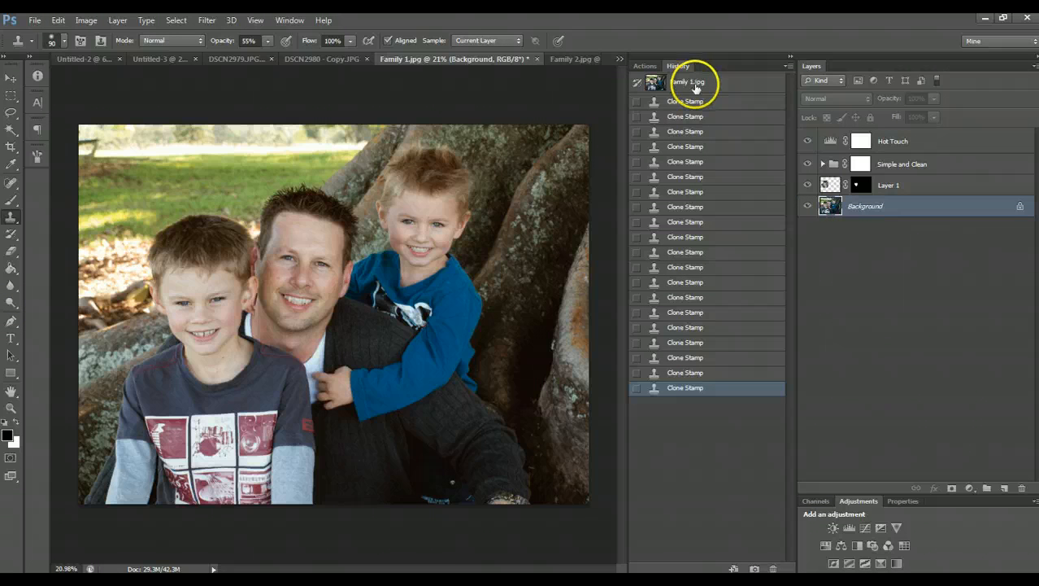
click(694, 83)
click(688, 390)
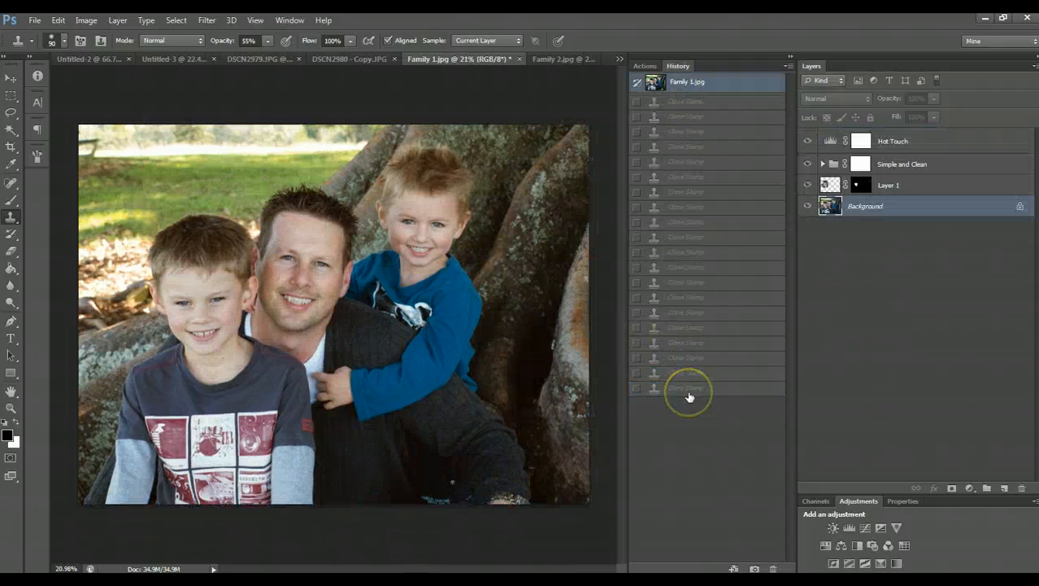